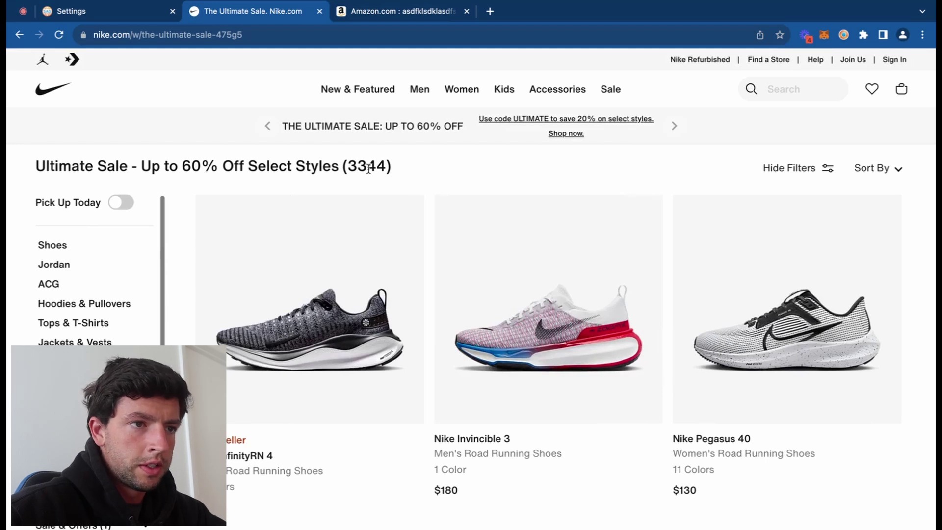
Step: Tick Men under Gender so the Ultimate Sale shows only 1665 men's products
scroll(619, 165, up, 5)
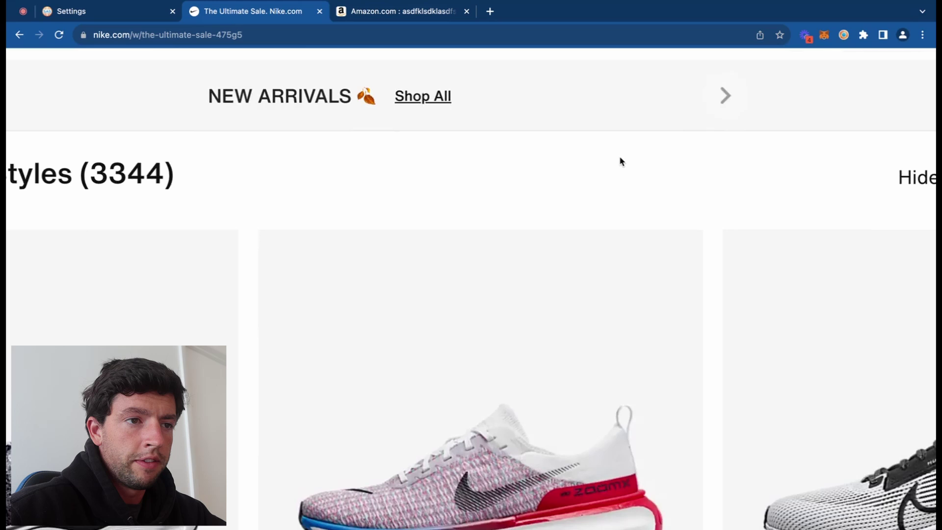
scroll(621, 161, down, 5)
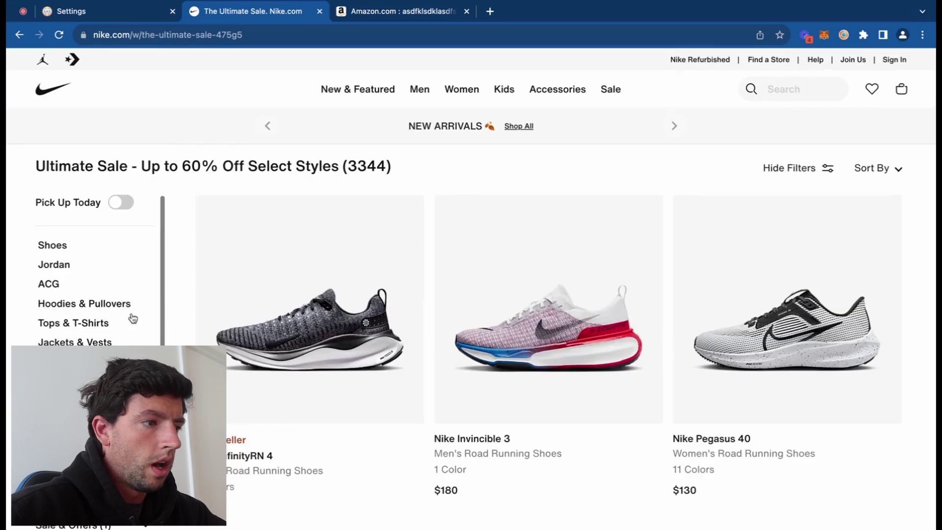
scroll(131, 319, down, 5)
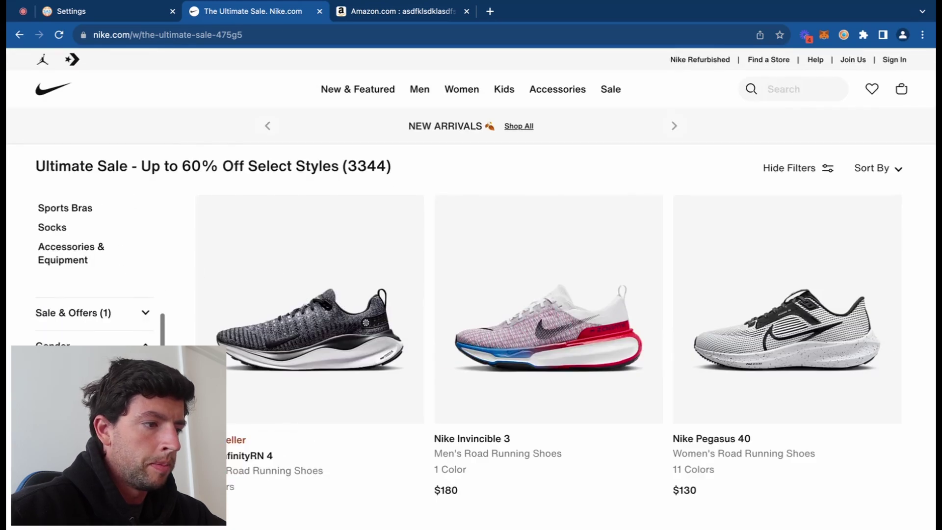
click(50, 366)
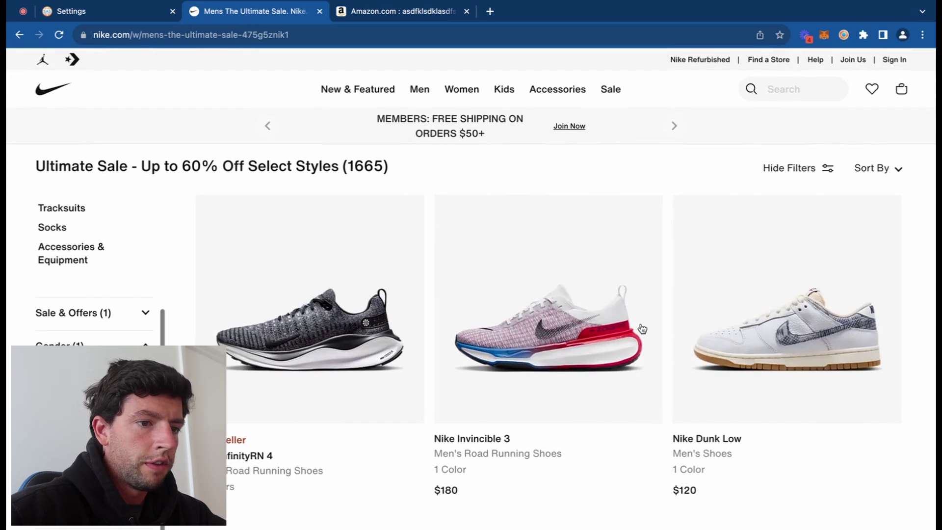
scroll(642, 327, down, 10)
scroll(642, 328, up, 2)
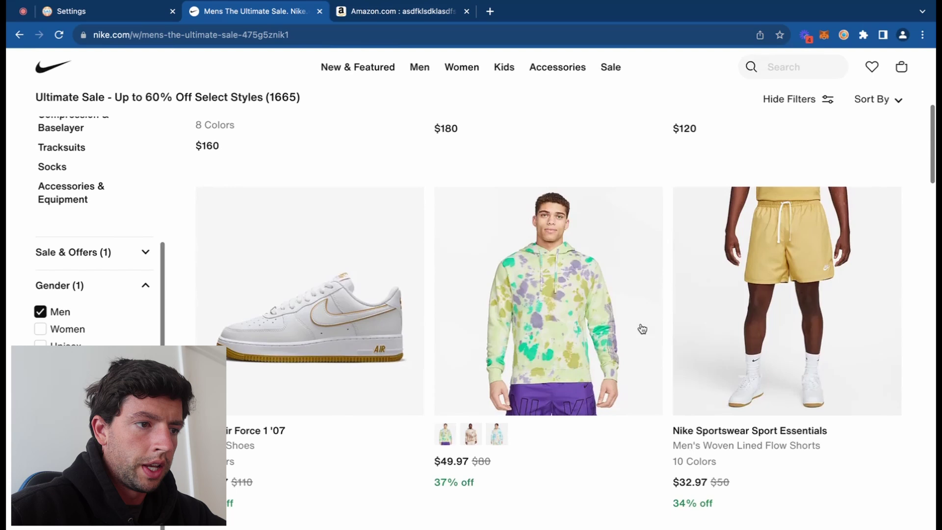
scroll(415, 371, down, 10)
scroll(416, 369, up, 15)
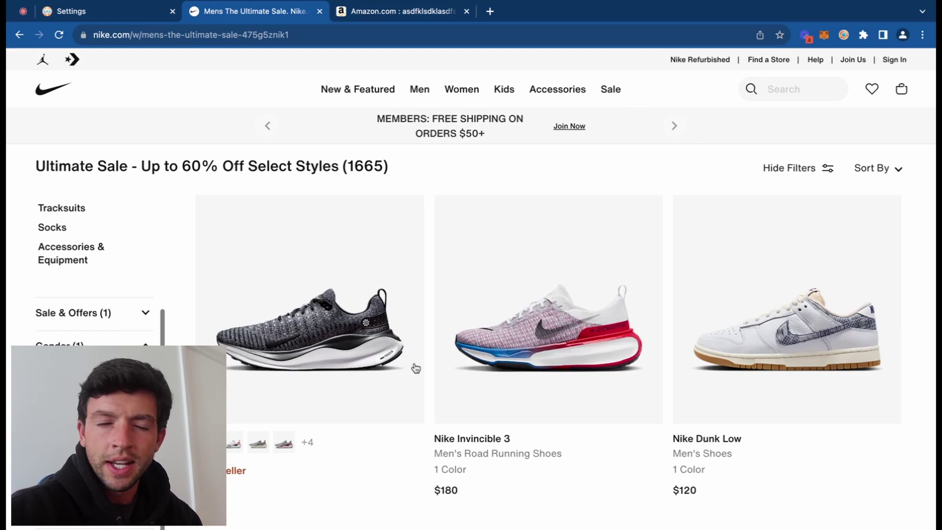
Step: Open the yellow Sportswear Sport Essentials shorts ($32.97, 34% off) in a background tab
scroll(416, 368, down, 3)
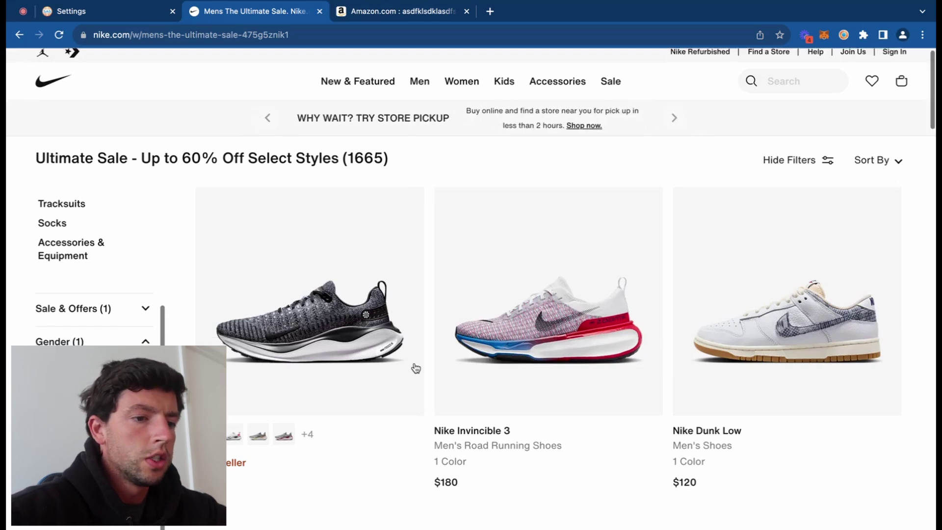
scroll(410, 299, up, 3)
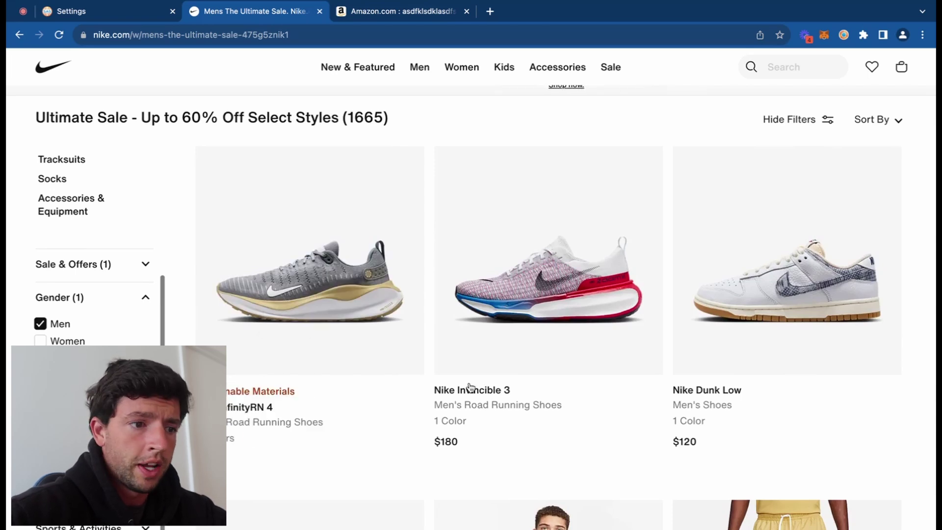
scroll(825, 341, down, 5)
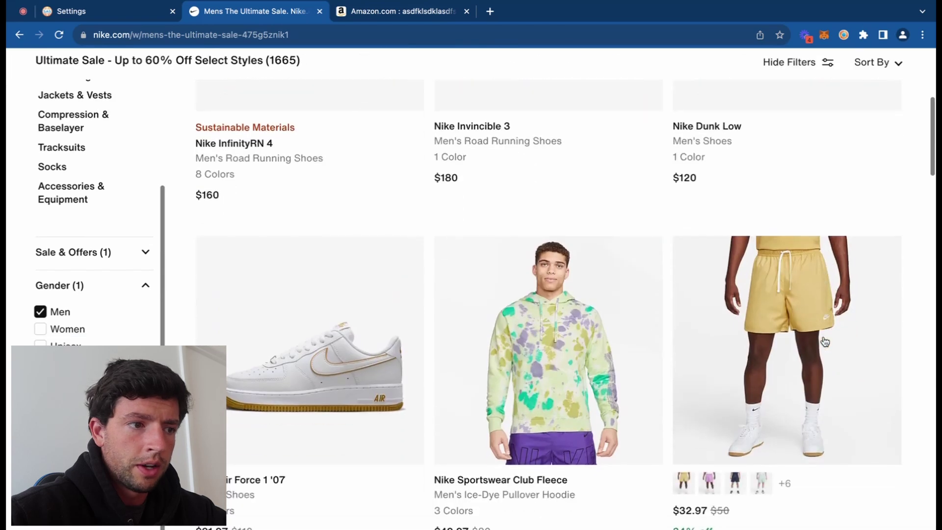
scroll(710, 286, down, 2)
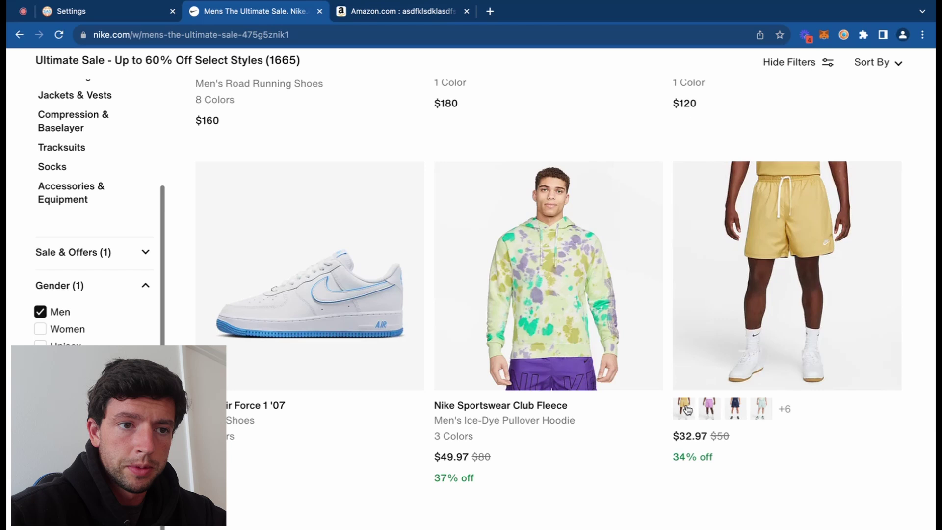
right_click(749, 317)
click(763, 326)
scroll(765, 322, down, 8)
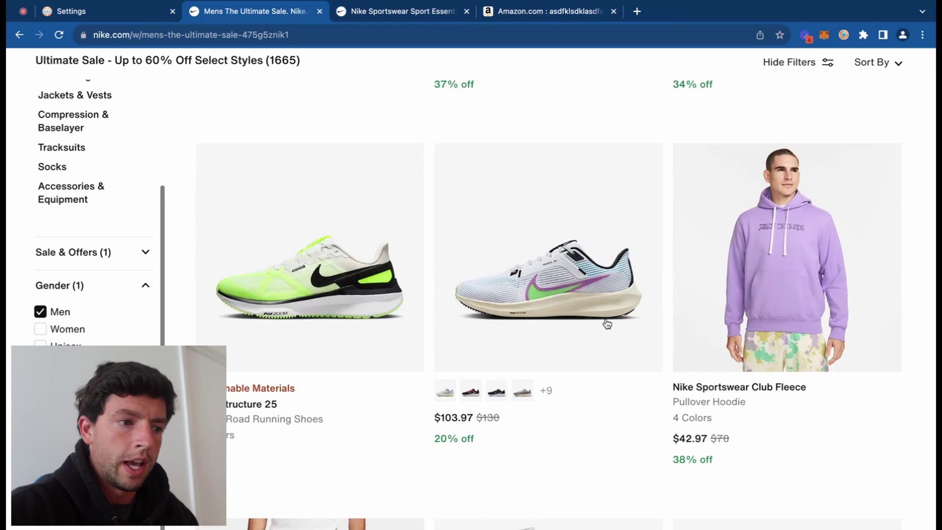
scroll(608, 324, down, 4)
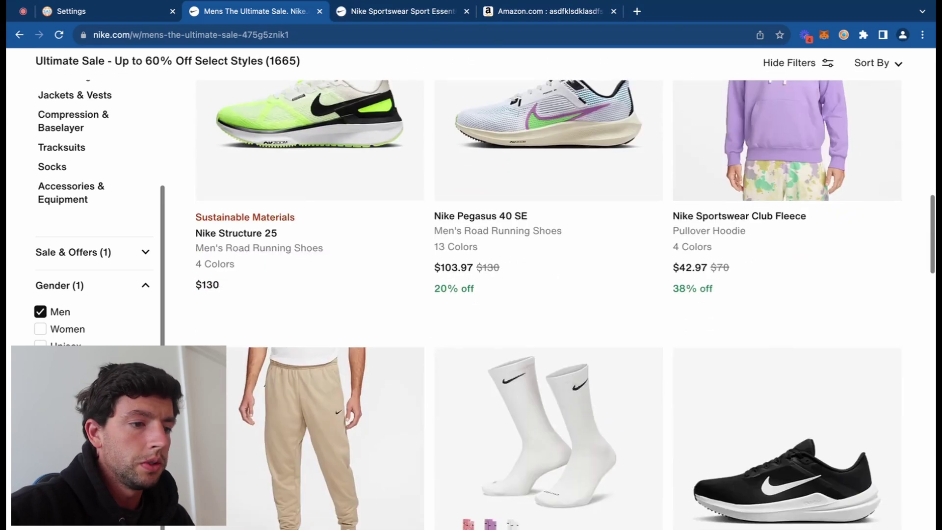
scroll(230, 362, up, 12)
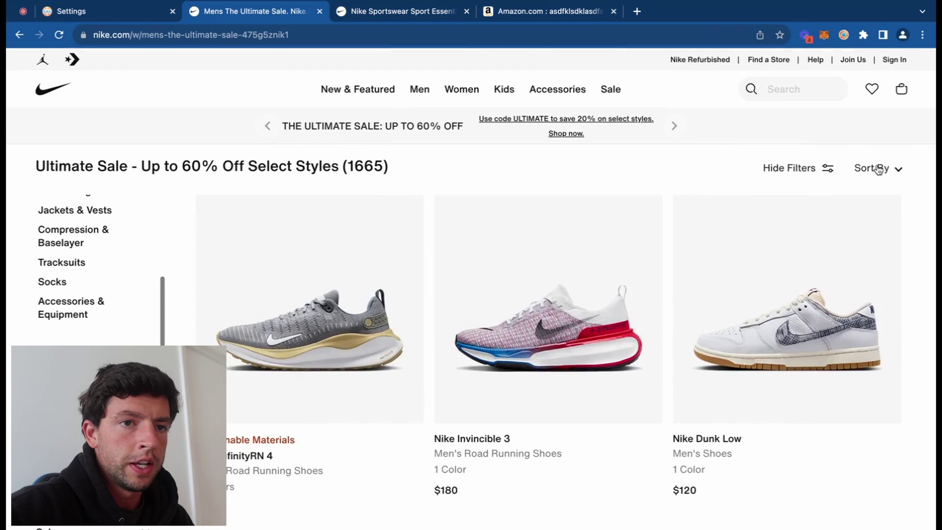
click(874, 168)
scroll(855, 244, down, 2)
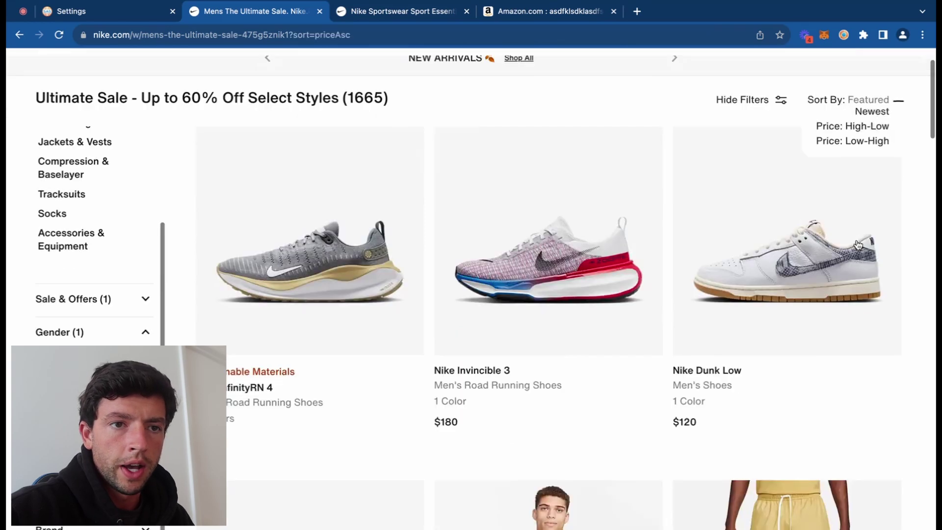
click(846, 201)
scroll(598, 293, up, 5)
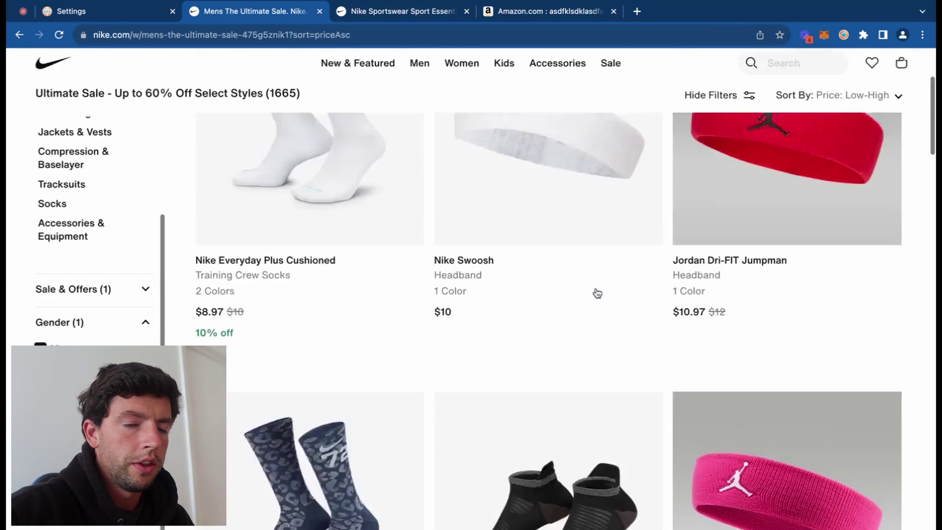
click(874, 169)
click(872, 205)
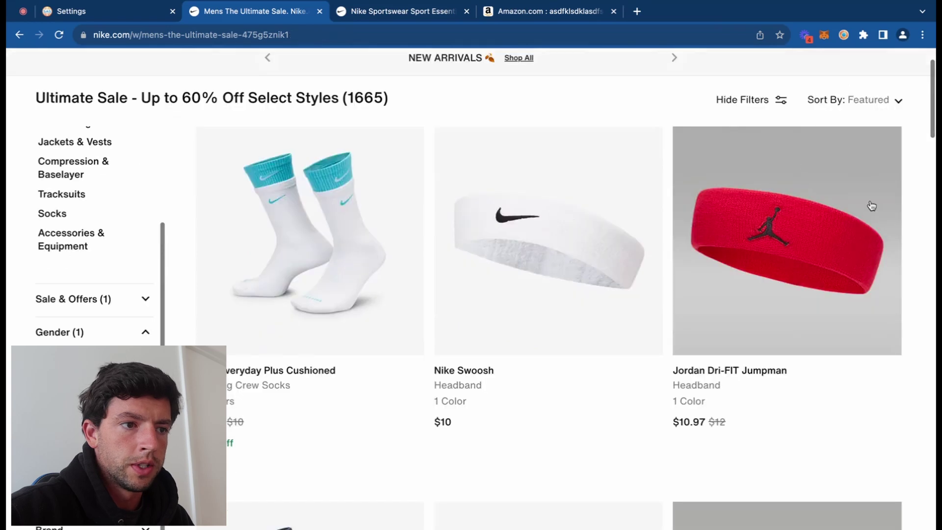
scroll(655, 225, down, 5)
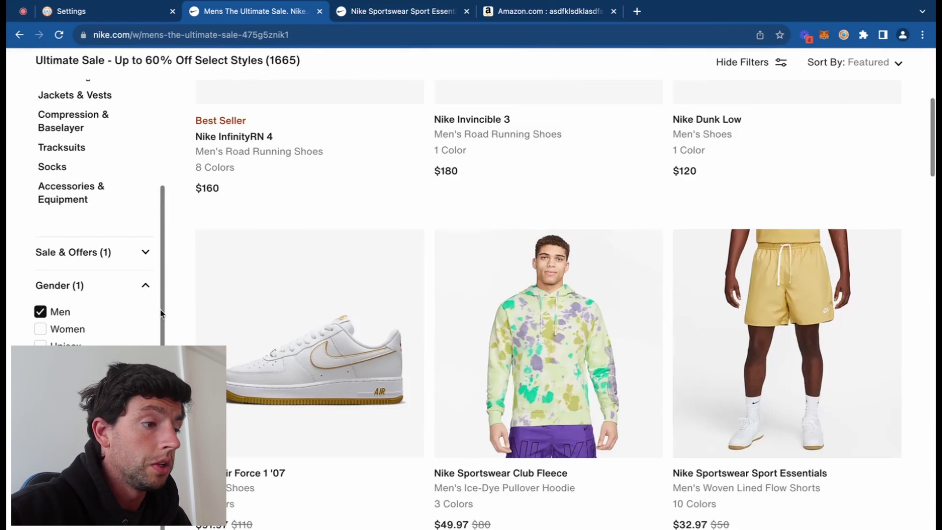
scroll(93, 211, down, 3)
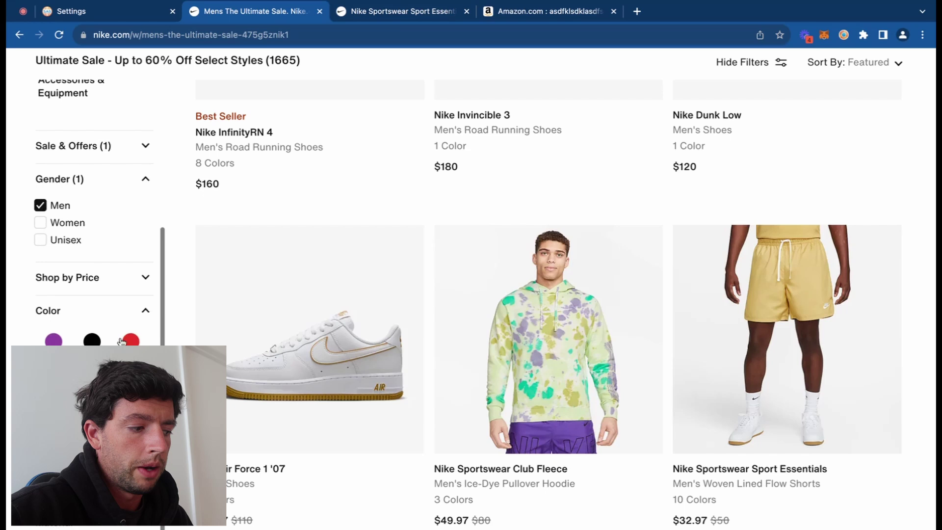
scroll(117, 326, down, 2)
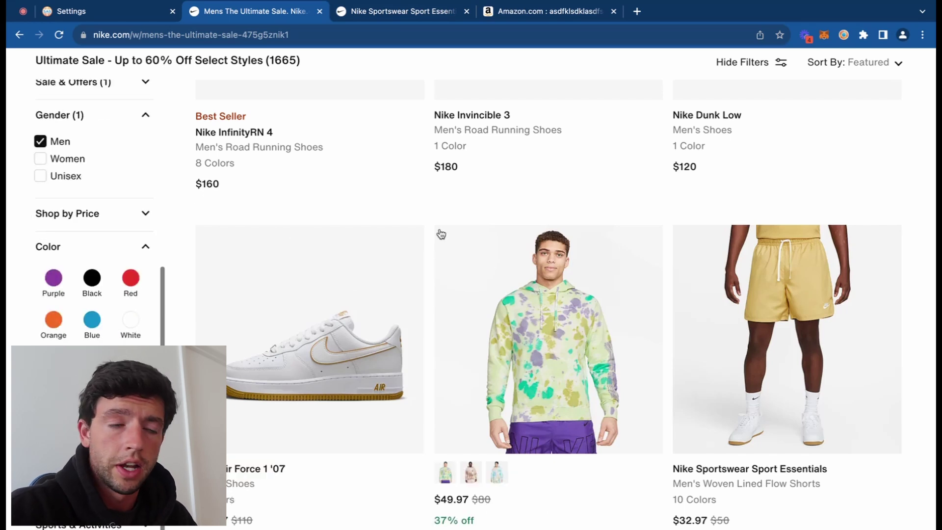
scroll(441, 234, down, 15)
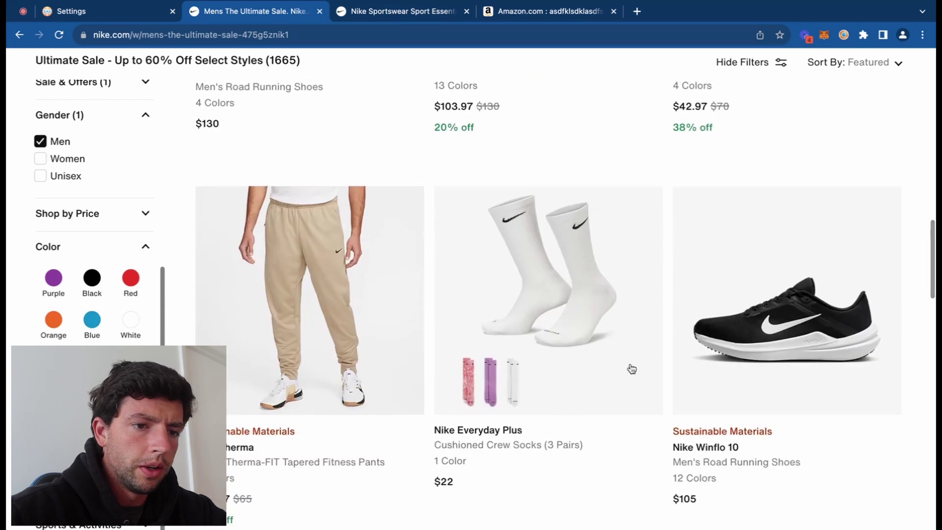
scroll(727, 417, down, 8)
mouse_move(678, 422)
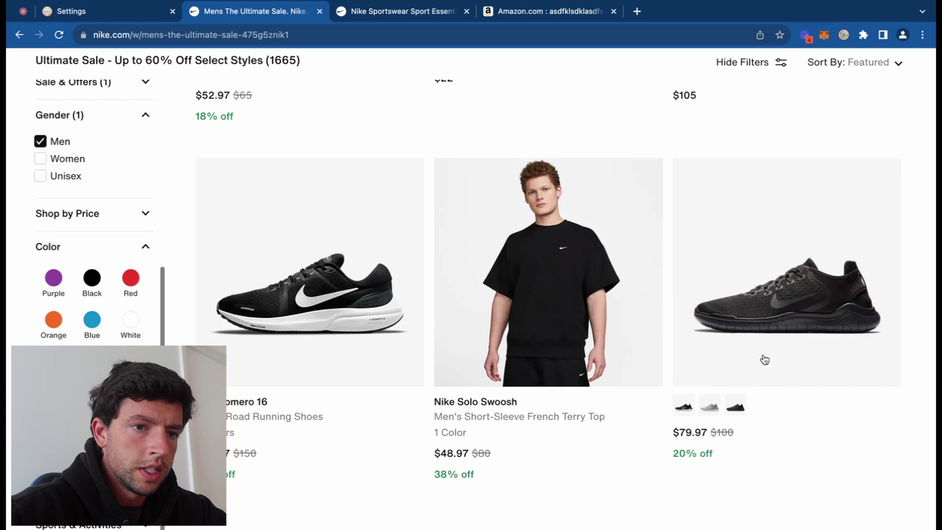
Step: Open the Free Run 2018, Blazer Mid '77 Vintage and black/red Air Jordan 1 Low in new tabs
right_click(784, 330)
click(831, 327)
scroll(500, 319, down, 2)
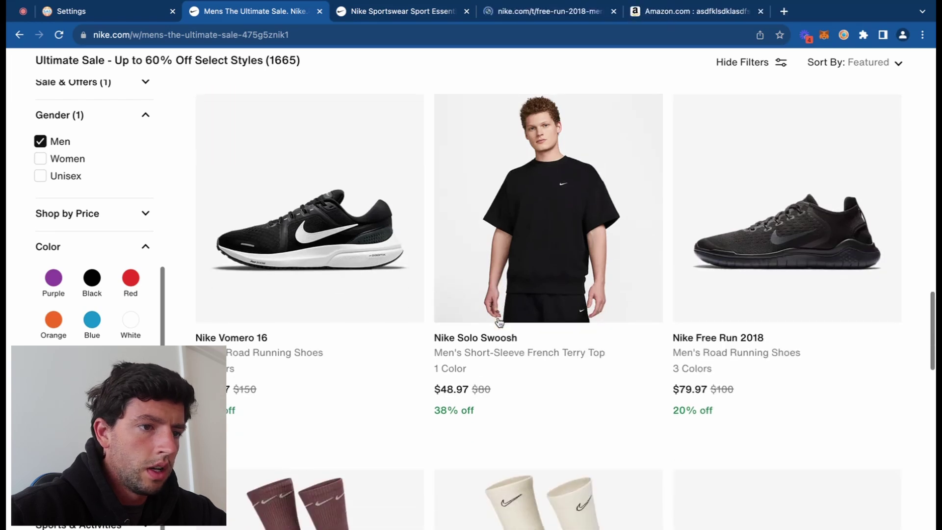
scroll(483, 303, down, 2)
scroll(354, 301, down, 6)
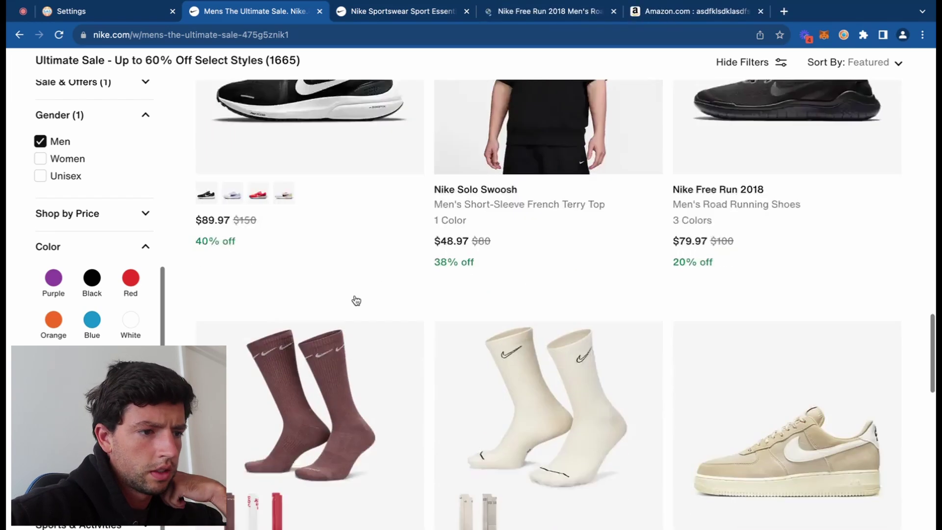
scroll(356, 301, down, 10)
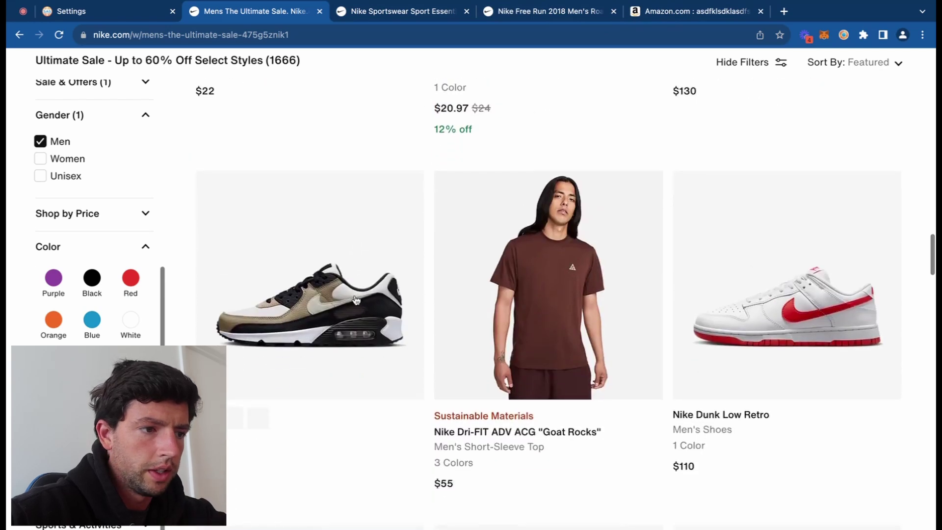
scroll(357, 301, down, 4)
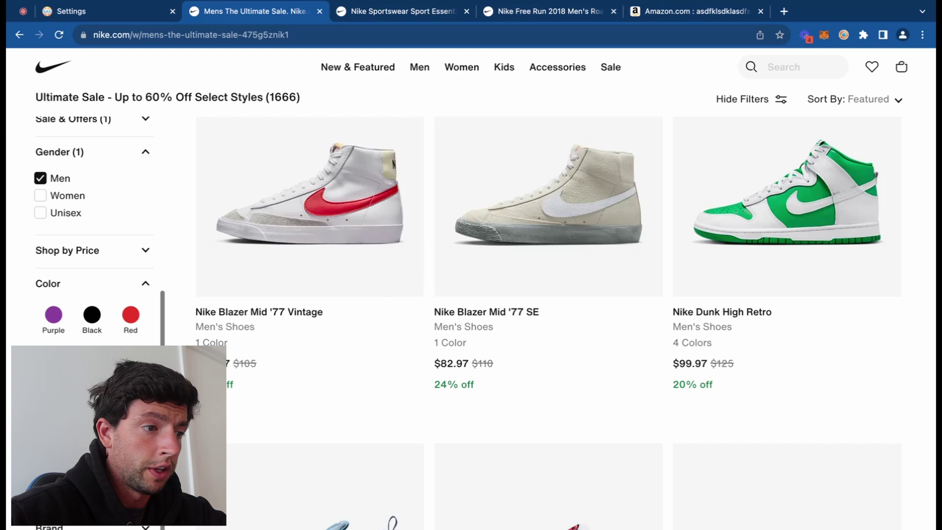
right_click(255, 215)
click(275, 222)
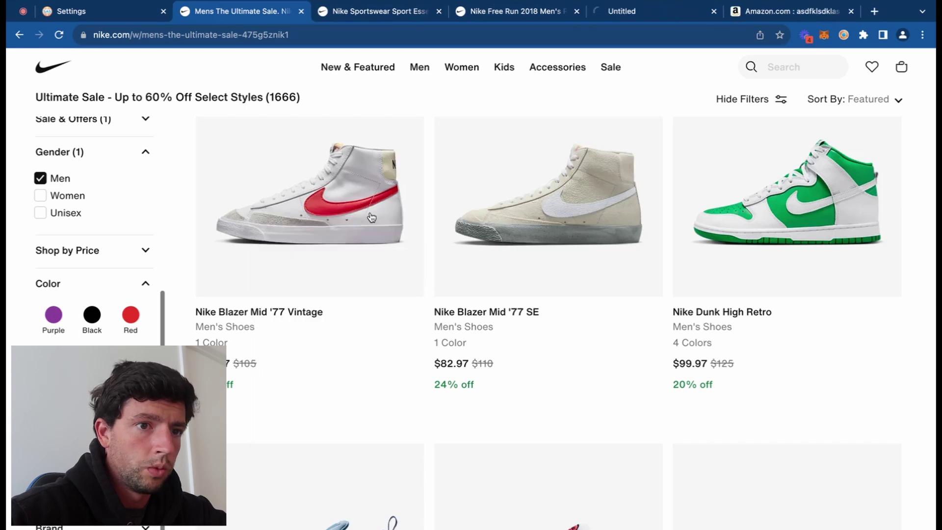
scroll(371, 217, down, 2)
scroll(371, 217, down, 10)
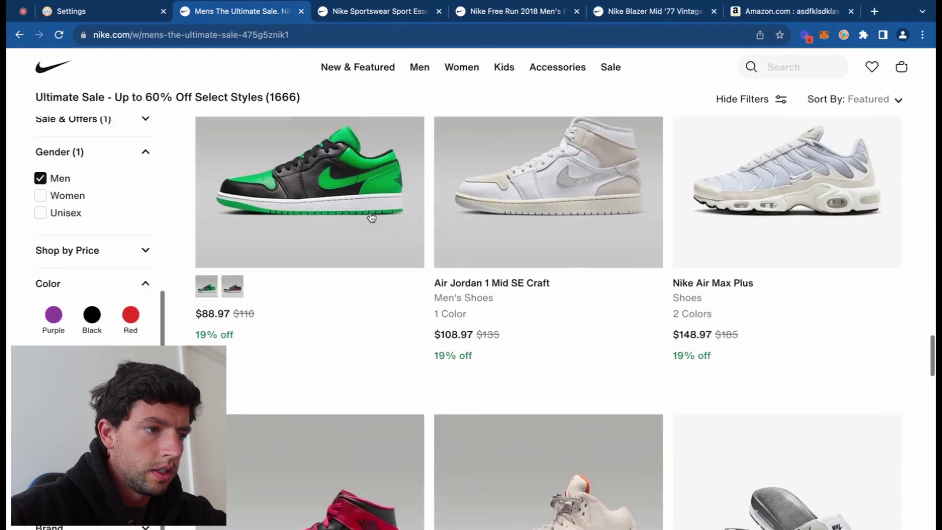
scroll(371, 218, up, 1)
mouse_move(234, 319)
right_click(338, 209)
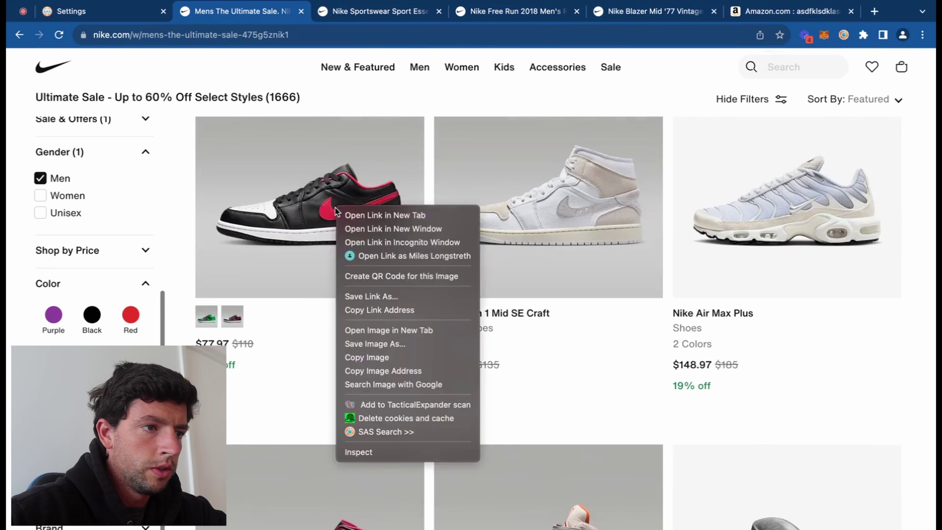
click(359, 215)
Step: Open the Pro Dri-FIT top and the training T-shirt in new tabs
scroll(418, 235, down, 5)
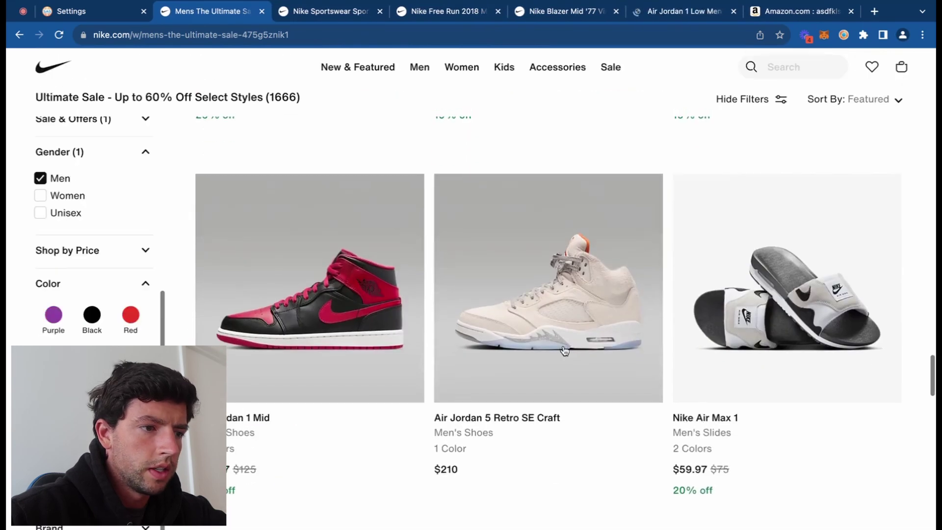
scroll(410, 392, down, 10)
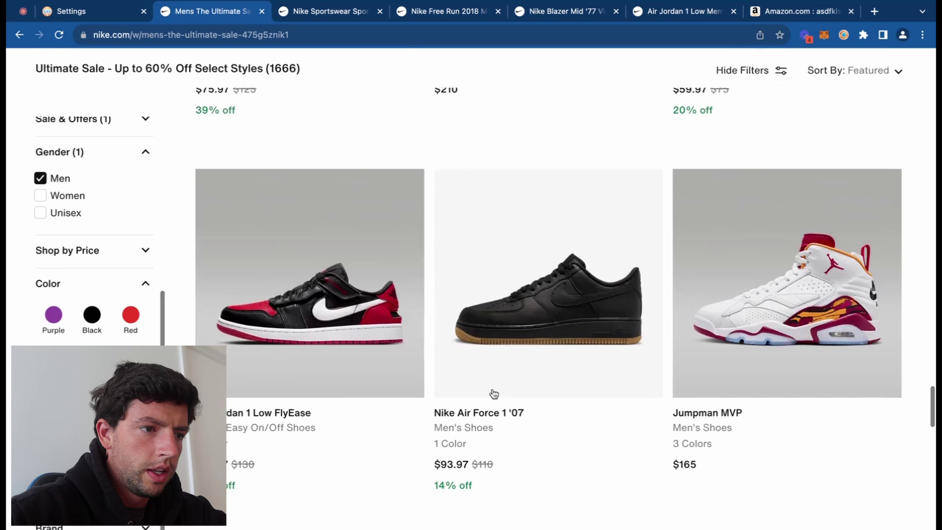
scroll(494, 394, down, 1)
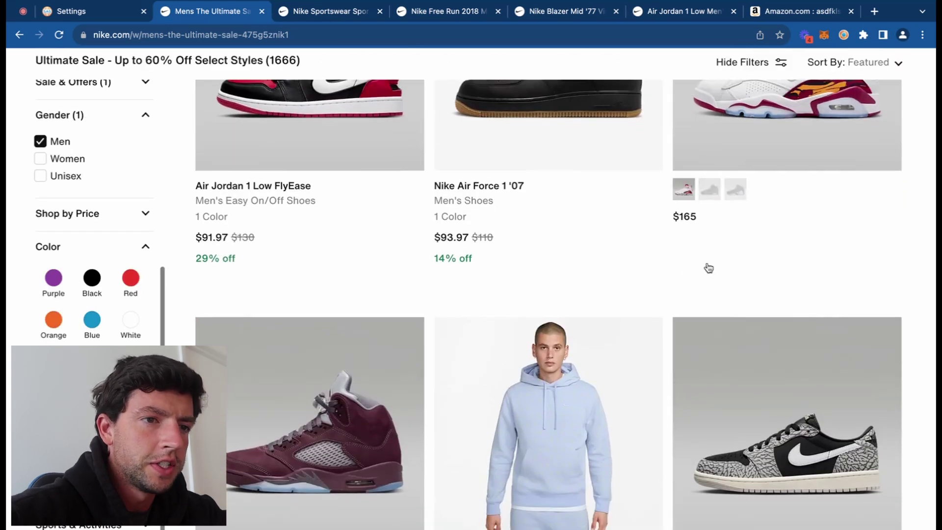
scroll(709, 267, down, 12)
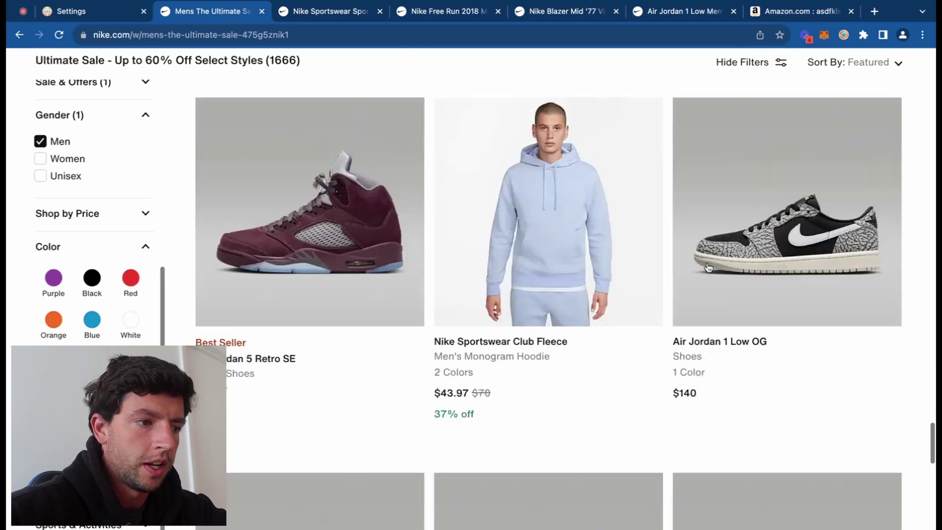
scroll(709, 268, down, 7)
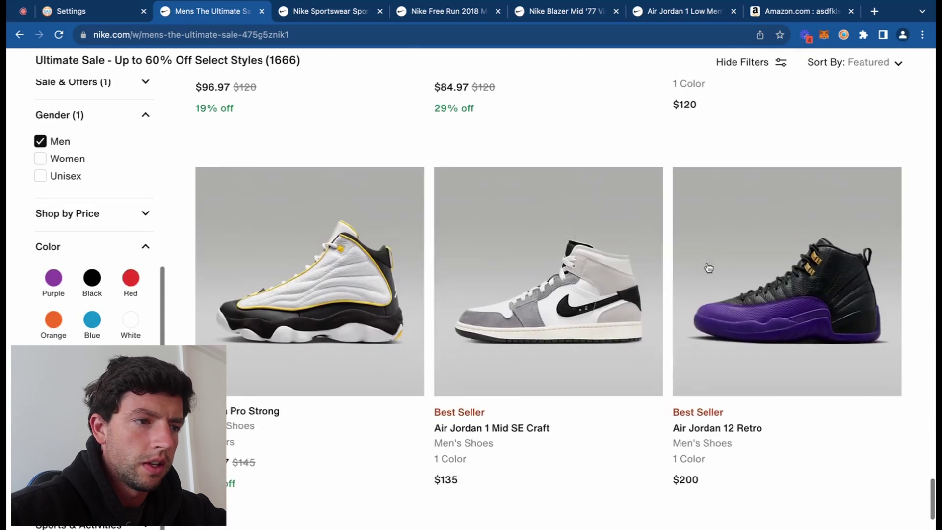
scroll(567, 283, down, 8)
scroll(567, 283, down, 15)
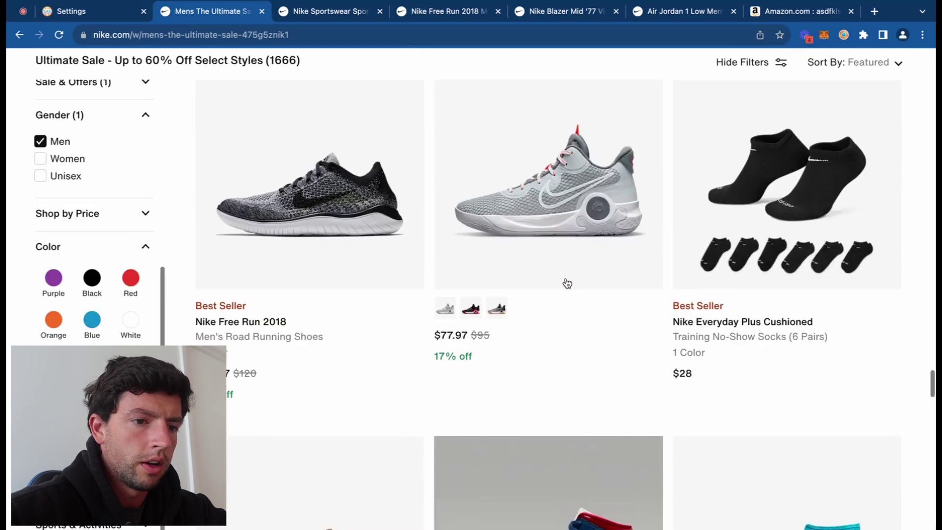
scroll(567, 284, down, 3)
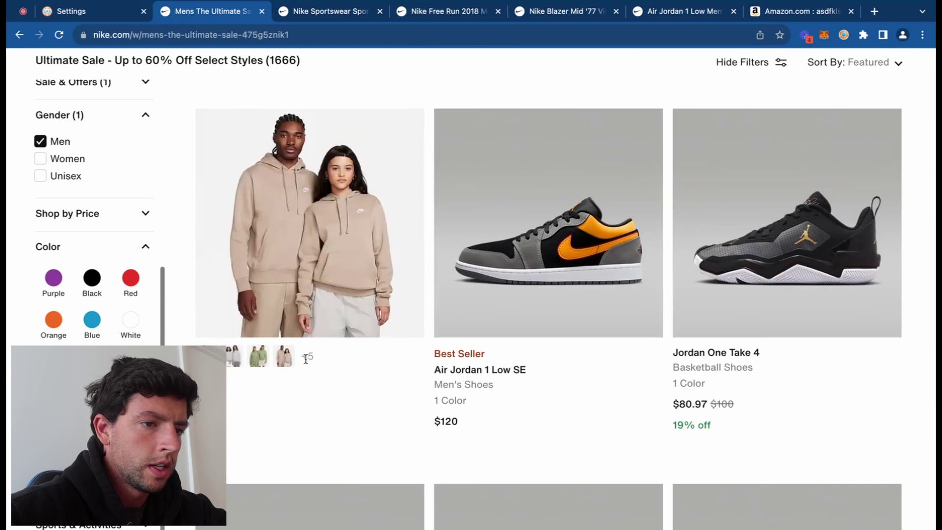
scroll(360, 362, down, 15)
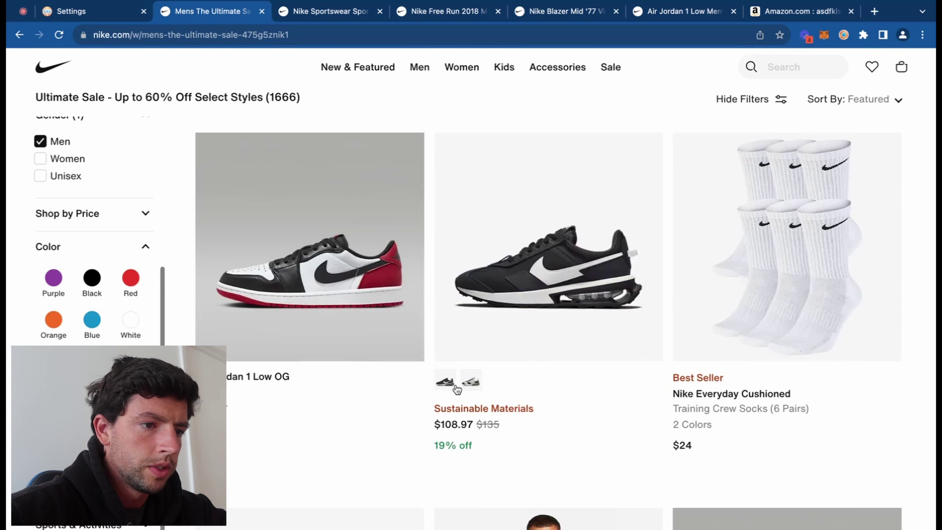
scroll(458, 393, down, 6)
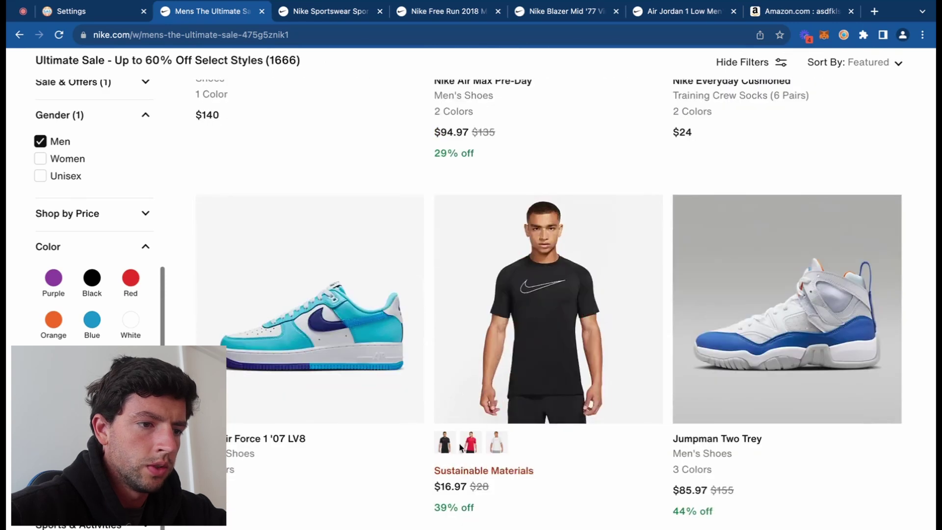
right_click(534, 320)
click(561, 327)
scroll(564, 333, down, 2)
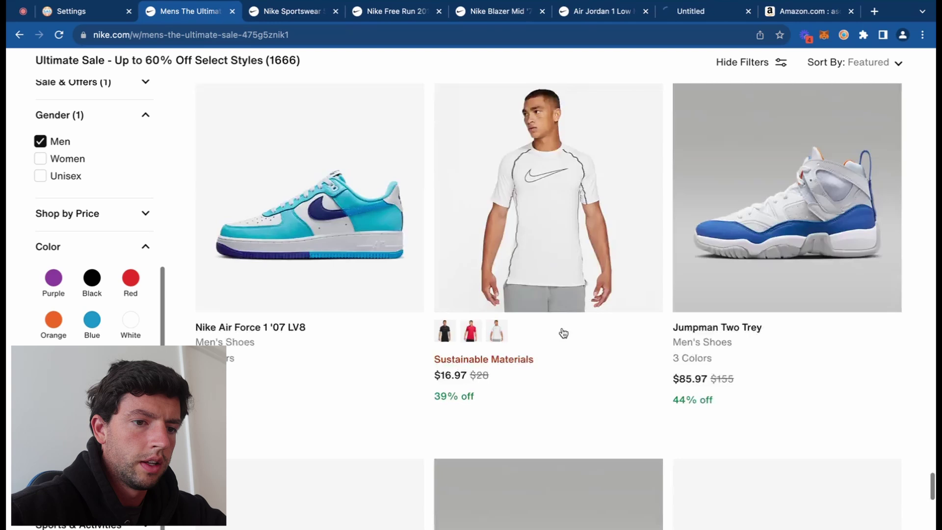
scroll(564, 333, down, 5)
scroll(564, 333, up, 5)
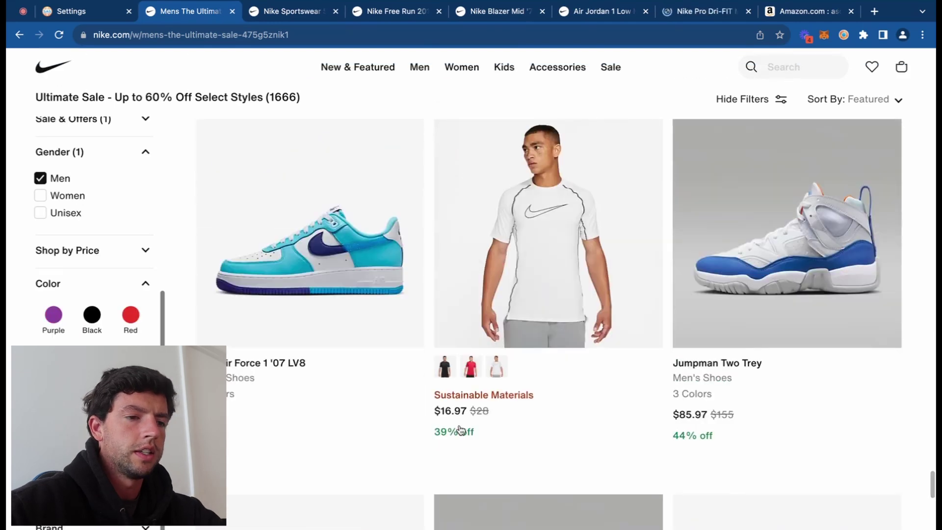
scroll(391, 448, up, 3)
scroll(392, 448, down, 3)
scroll(391, 448, down, 3)
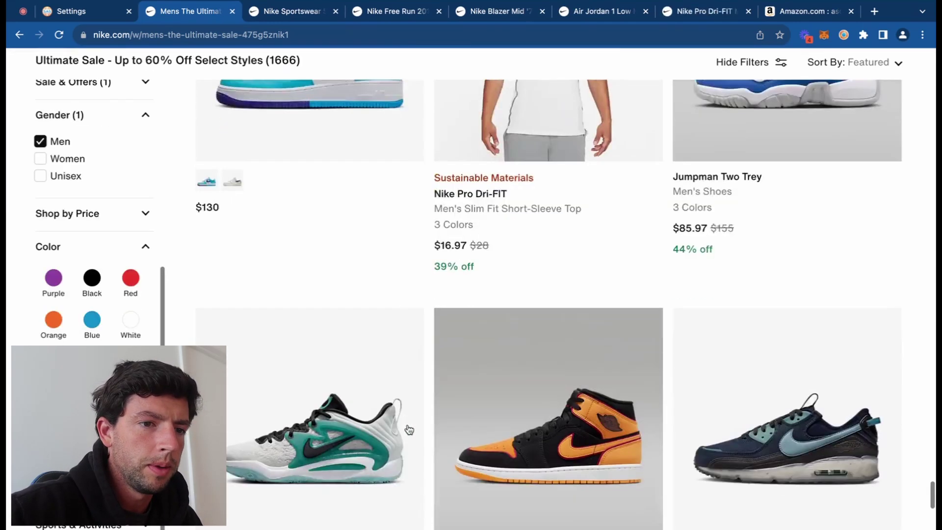
scroll(409, 431, down, 4)
scroll(463, 413, down, 5)
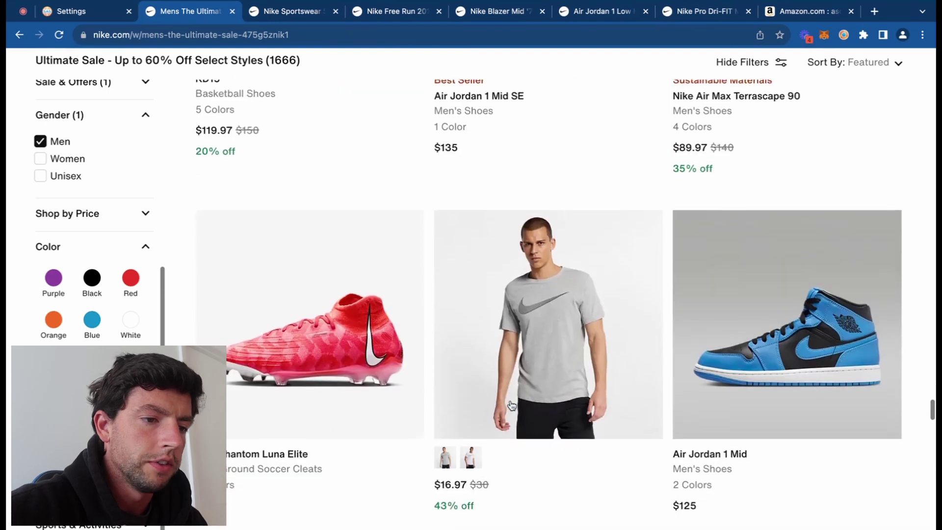
scroll(511, 405, down, 1)
right_click(535, 355)
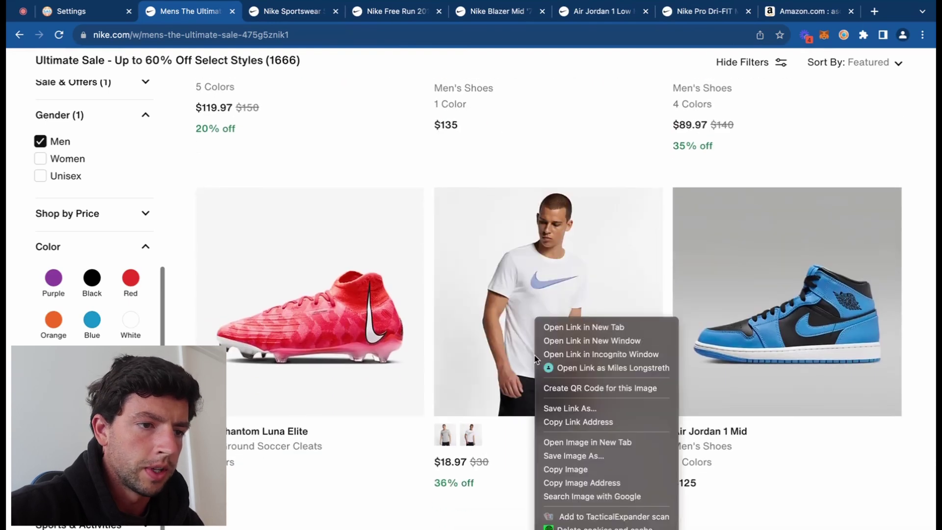
click(567, 326)
Step: Open the Challenger shorts and Flex Control 4 in new tabs, then view the $64.97 Flex Control 4 page
scroll(567, 329, down, 7)
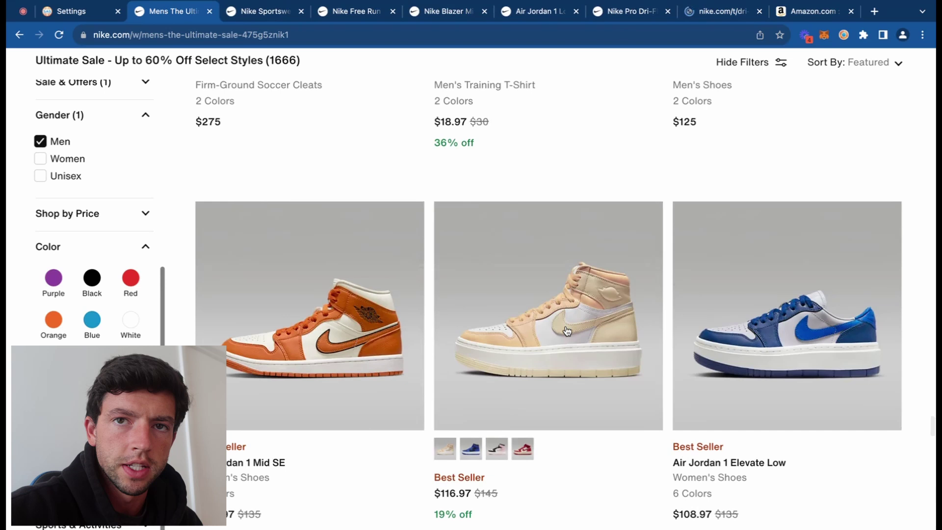
scroll(566, 331, down, 9)
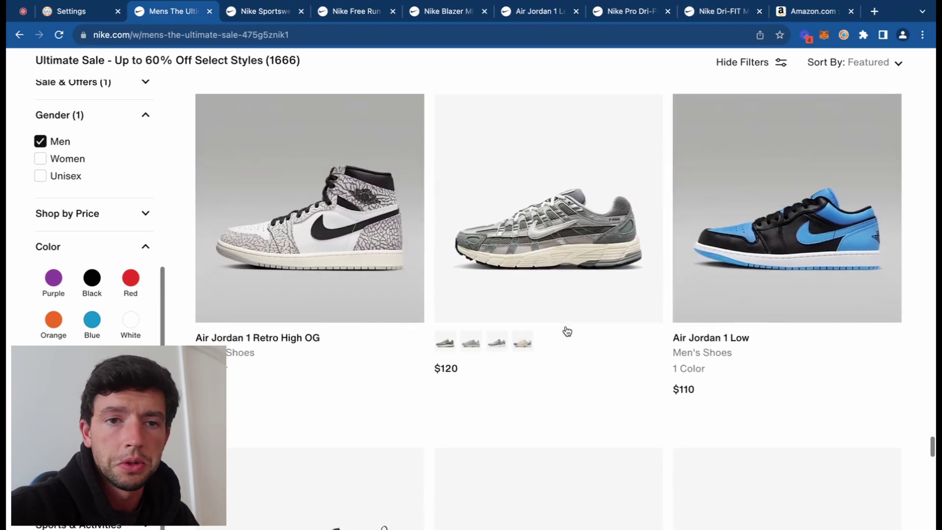
scroll(568, 331, down, 11)
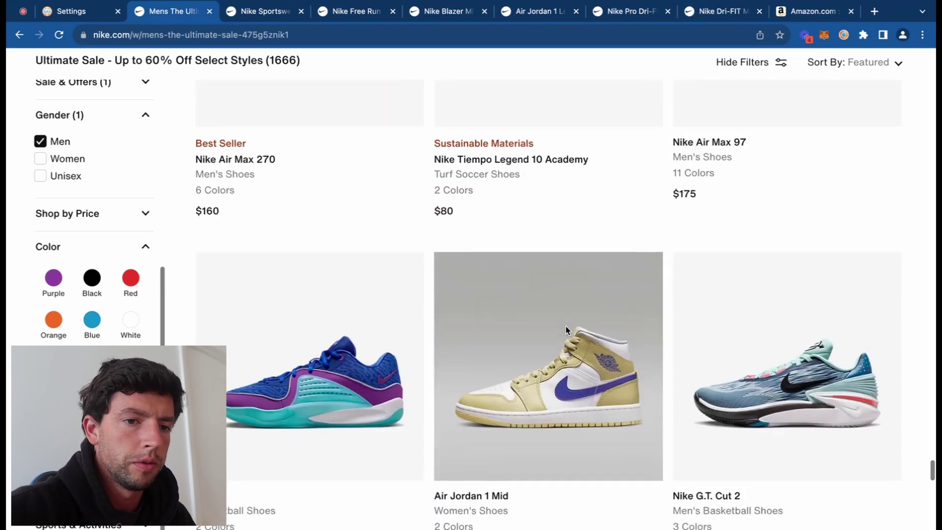
scroll(567, 330, down, 8)
scroll(324, 390, down, 3)
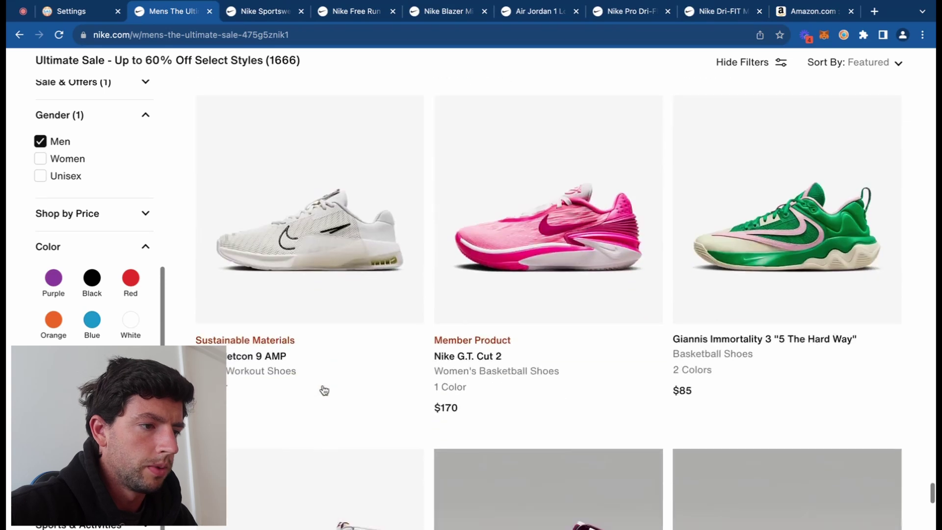
scroll(673, 293, down, 7)
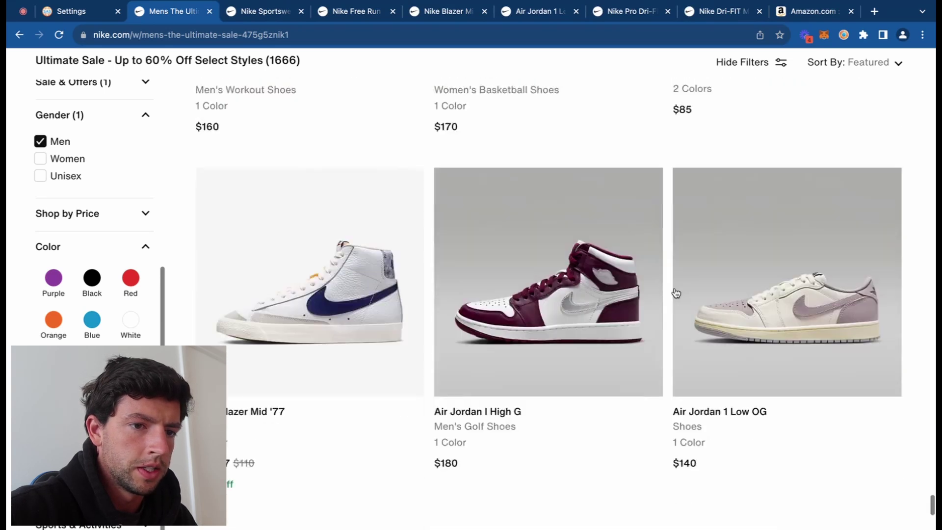
scroll(677, 293, down, 4)
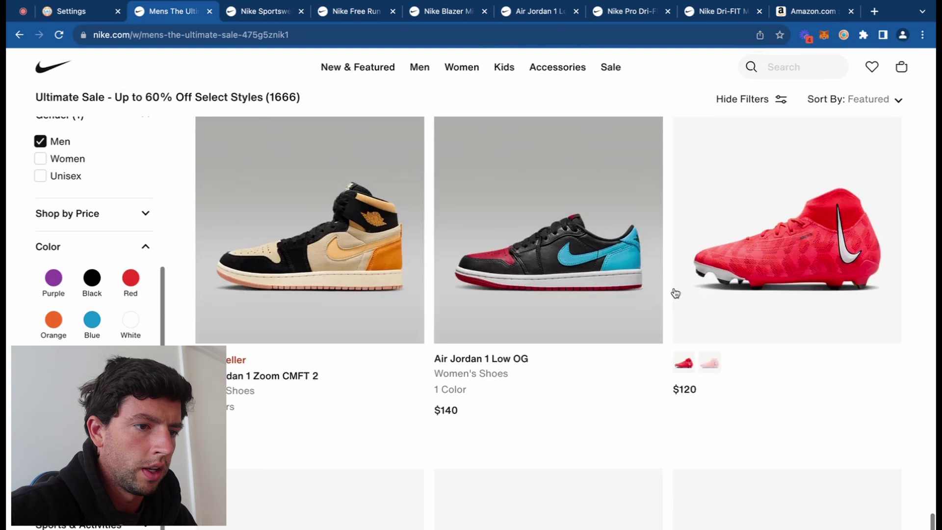
scroll(596, 376, down, 10)
scroll(598, 376, down, 5)
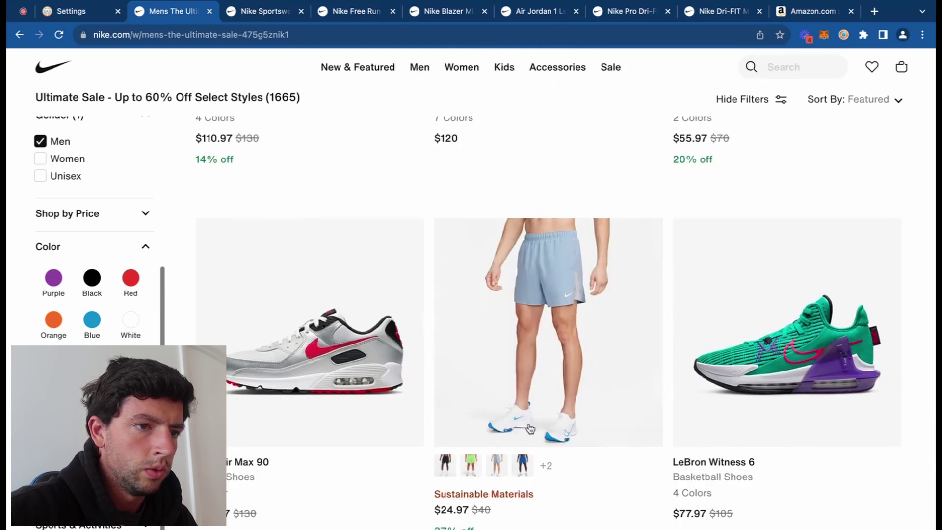
right_click(552, 366)
click(564, 327)
scroll(579, 330, down, 8)
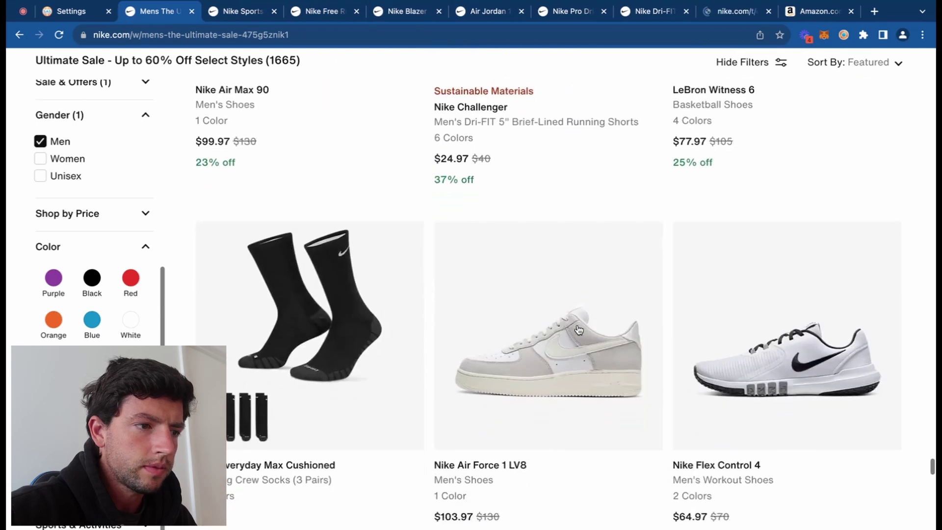
scroll(579, 329, down, 5)
scroll(580, 343, up, 2)
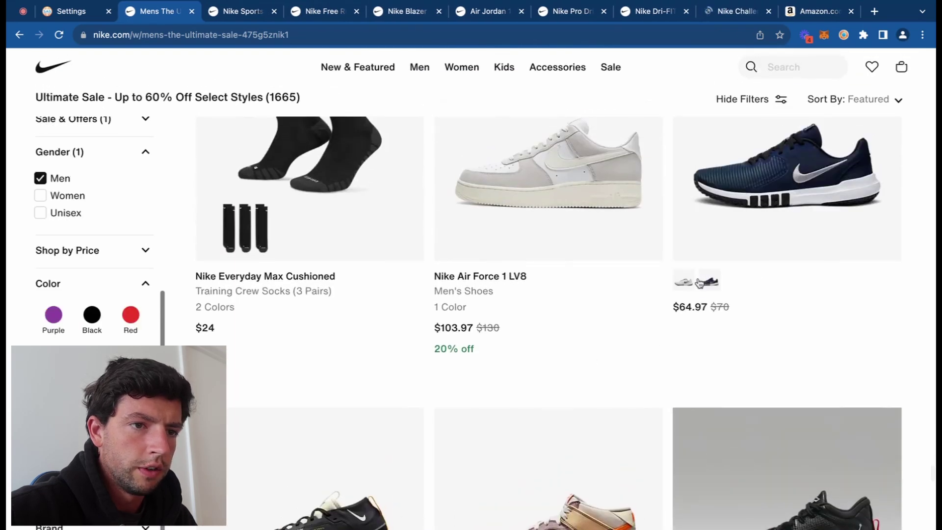
right_click(761, 195)
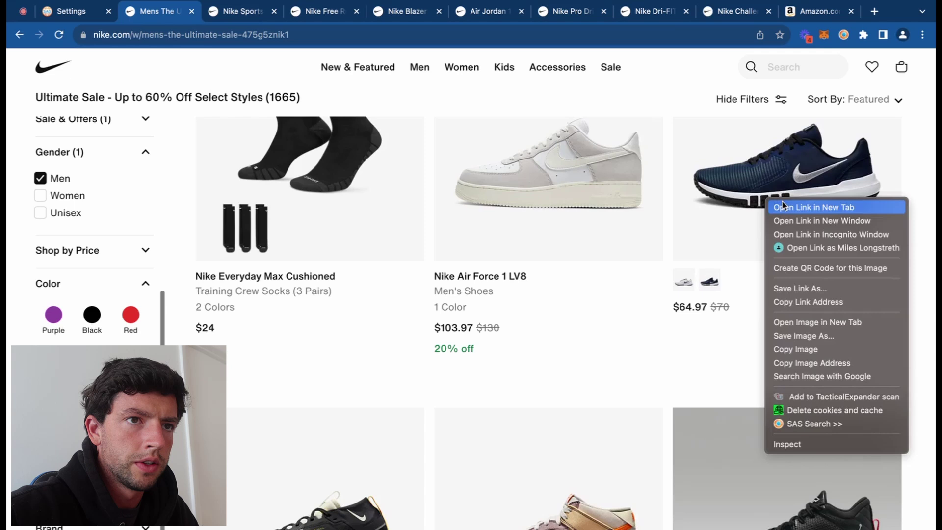
click(782, 201)
click(745, 13)
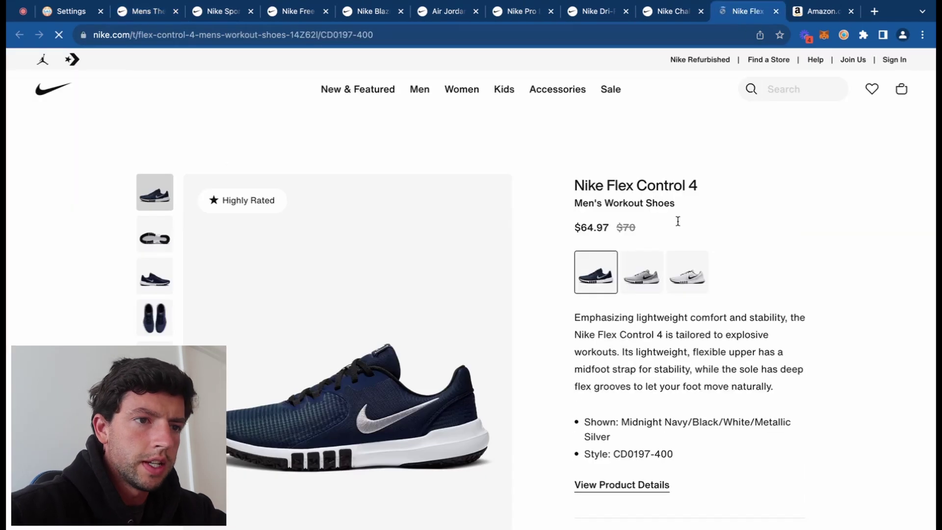
Step: Search Amazon with the copied Flex Control 4 title and open the Nike Flex Control TR4 listing
drag(676, 205, 577, 182)
key(super+c)
click(838, 15)
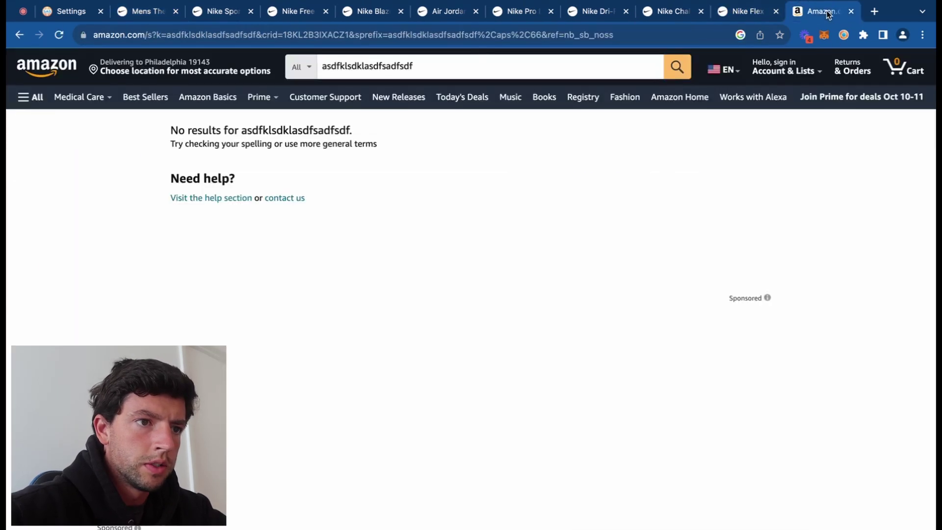
drag(463, 67, 335, 67)
key(super+v)
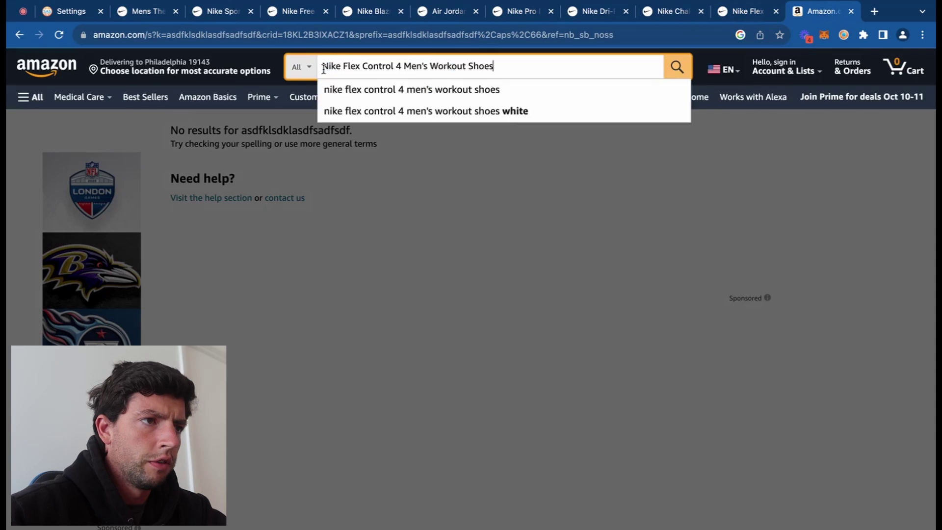
key(Return)
scroll(458, 337, down, 3)
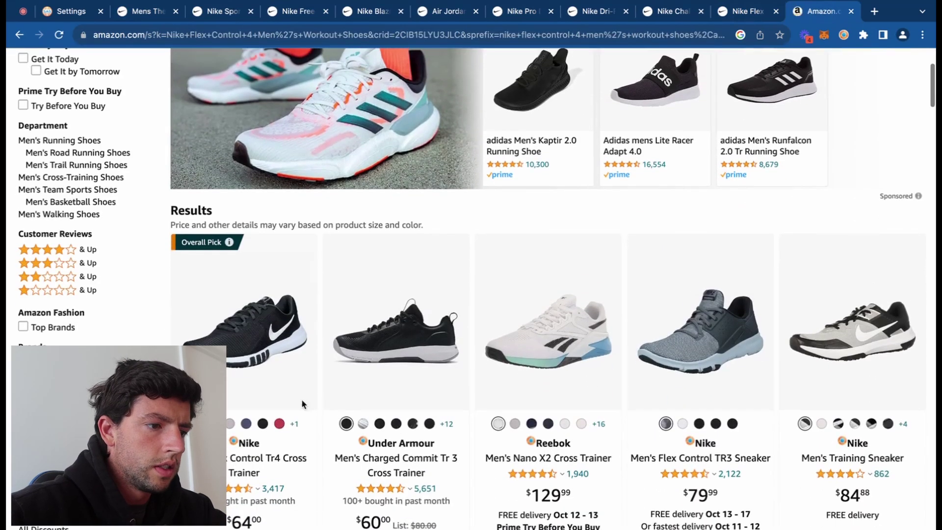
click(282, 454)
click(729, 20)
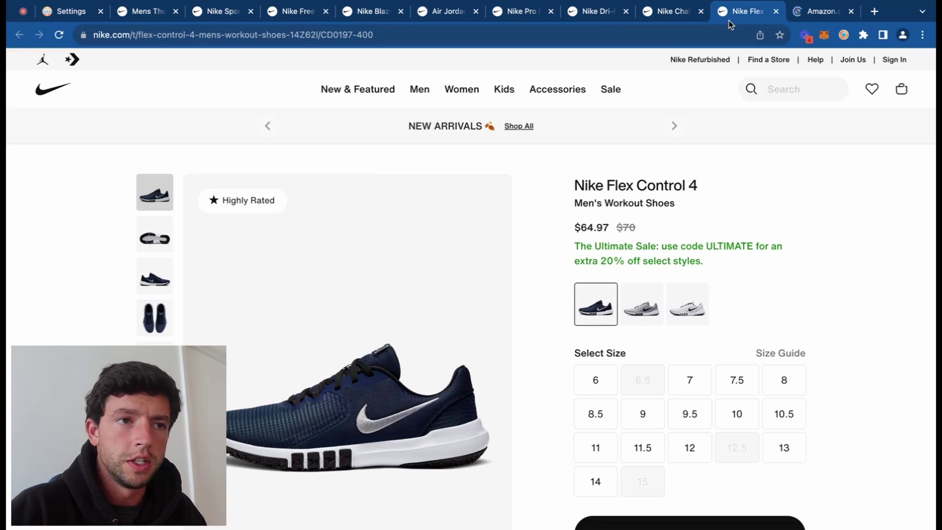
click(824, 13)
Step: Show Keepa's Variations table for the TR4 and sort it by new price, highest first
scroll(396, 212, down, 10)
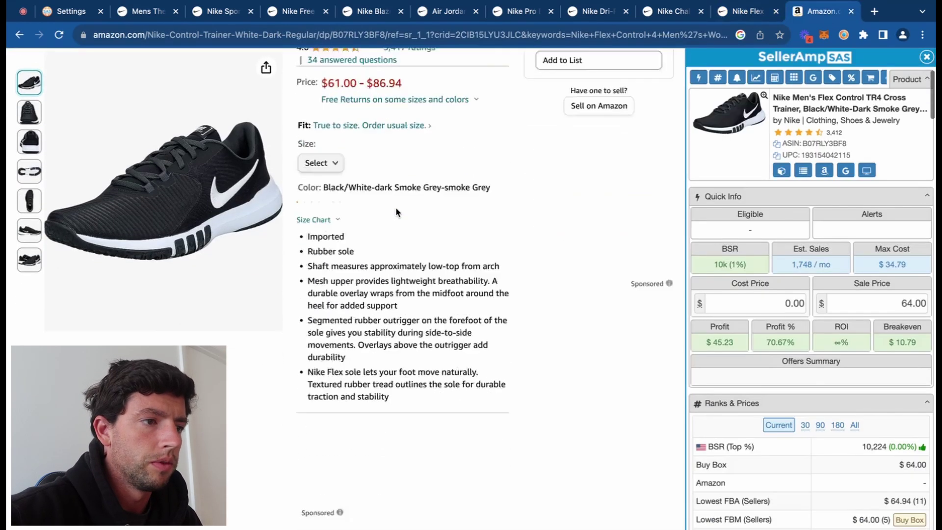
scroll(397, 212, down, 3)
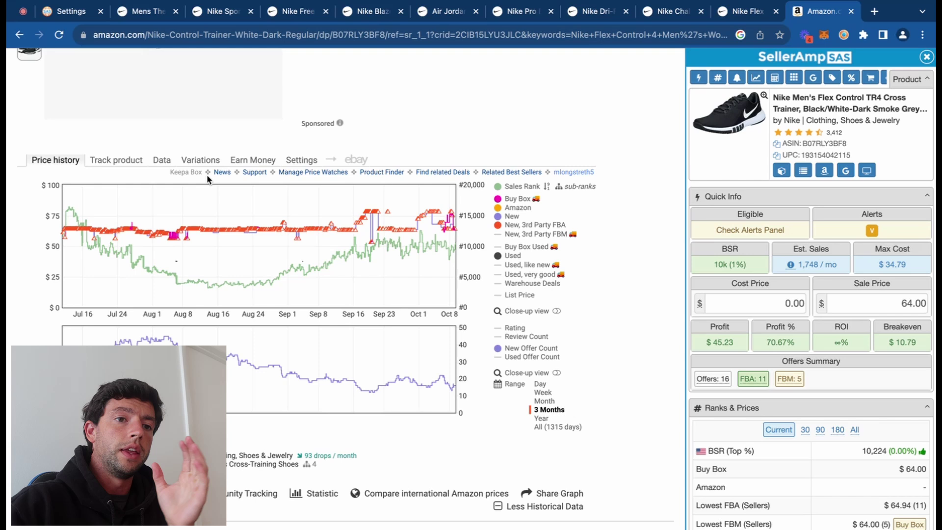
mouse_move(579, 201)
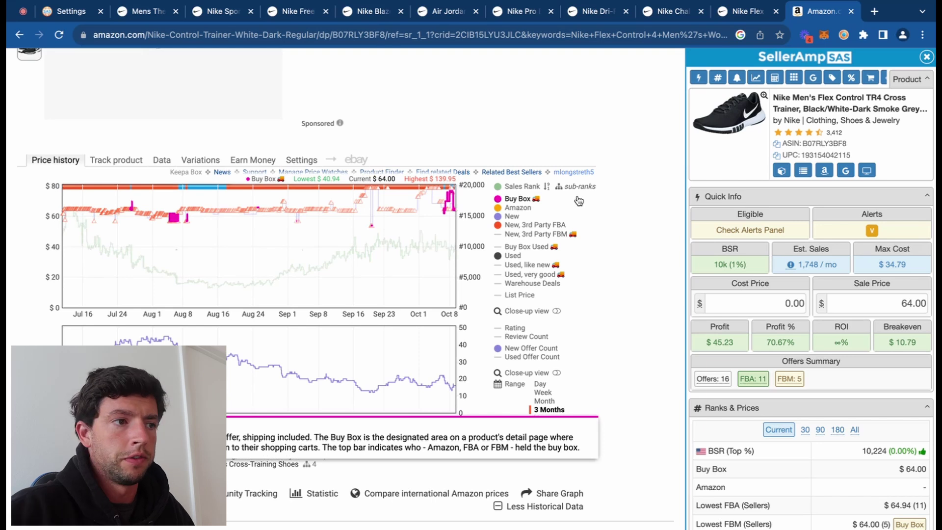
click(200, 160)
scroll(491, 170, down, 1)
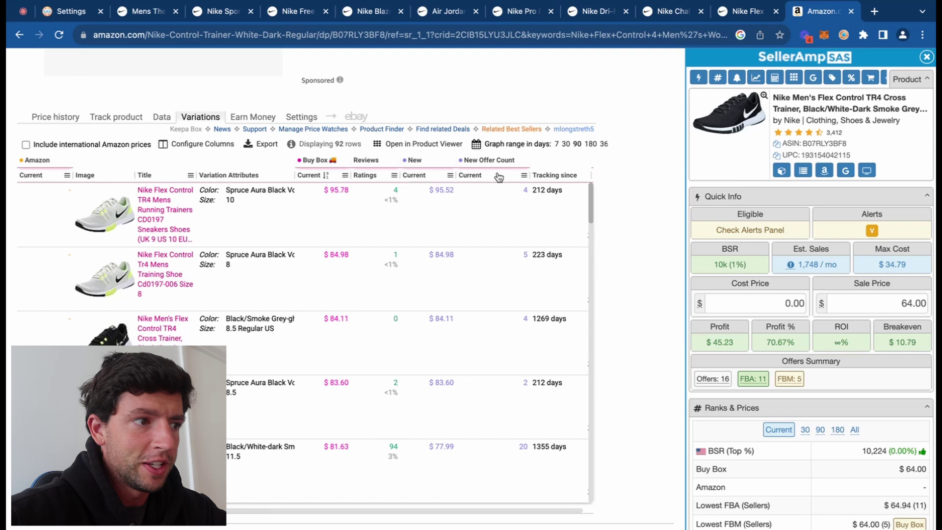
click(412, 182)
click(411, 182)
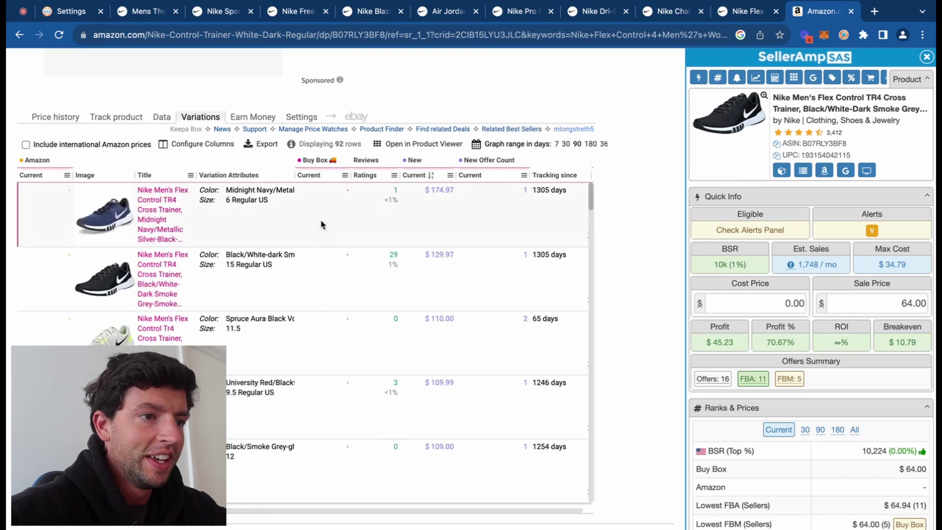
Step: Review the 92 sorted variations, then go back to the $64.97 Nike Flex Control 4 page
scroll(341, 326, down, 10)
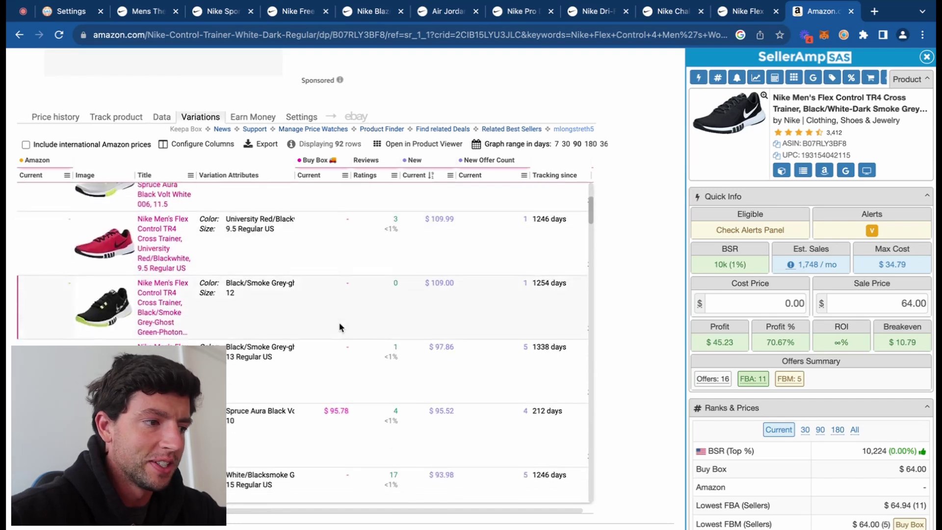
scroll(341, 327, down, 1)
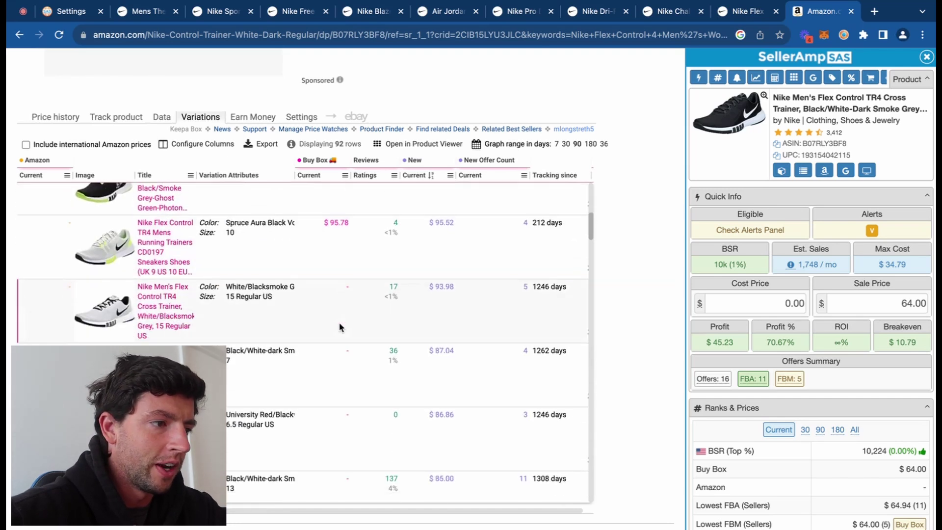
scroll(217, 298, up, 10)
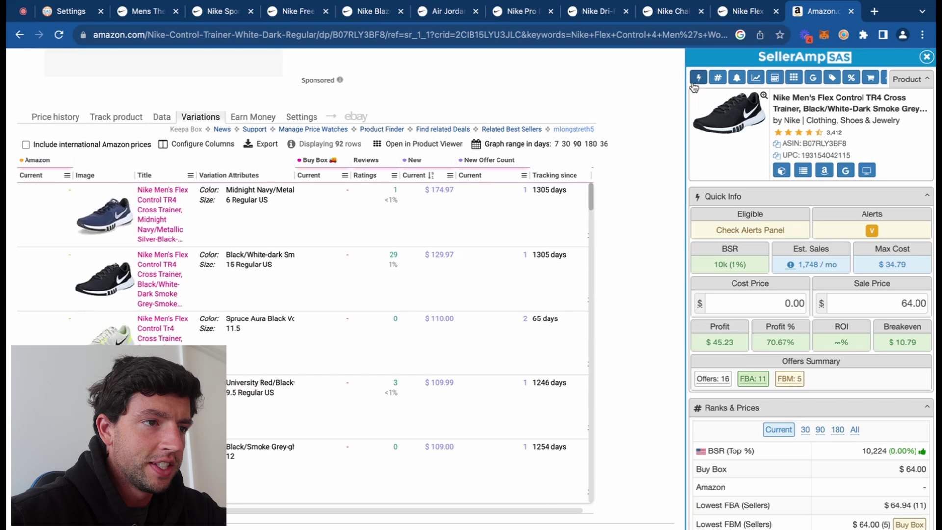
click(743, 17)
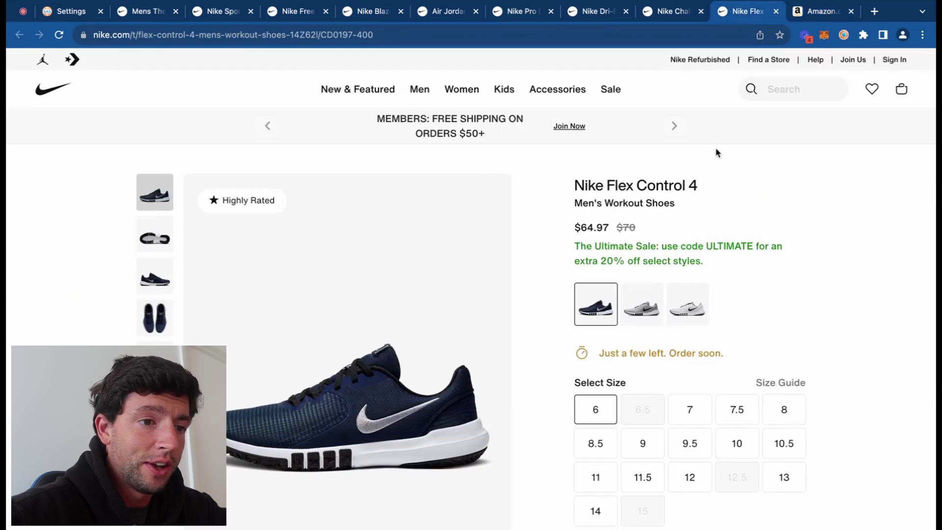
Step: Open the Midnight Navy size 6 TR4 variation and view its one-year Keepa price history
scroll(652, 355, down, 1)
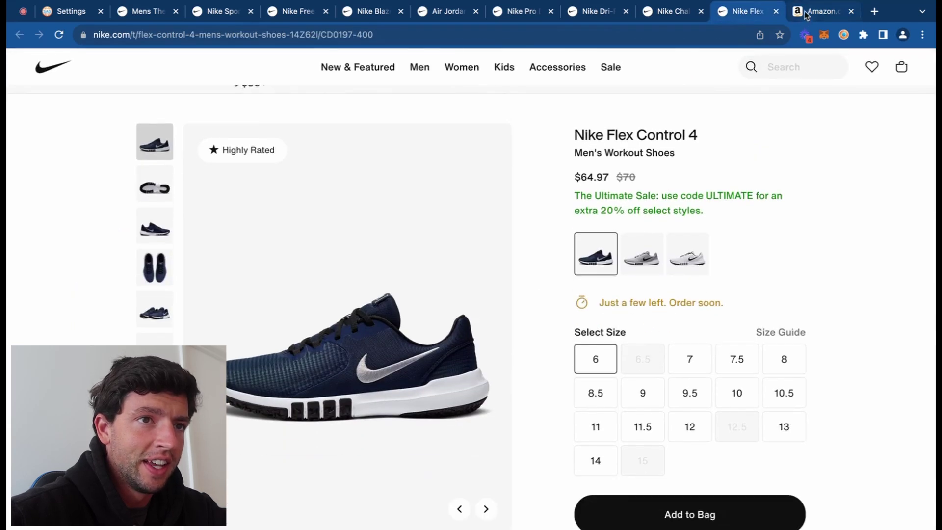
click(815, 12)
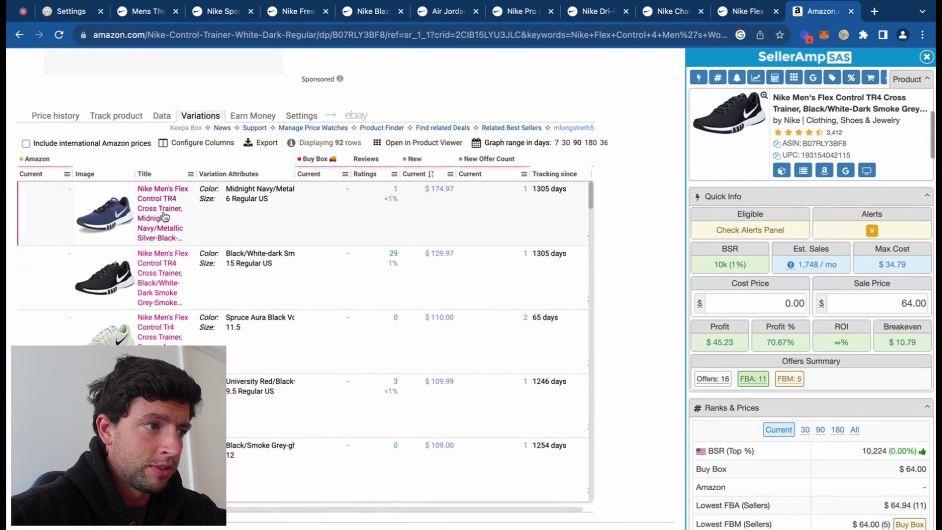
click(164, 216)
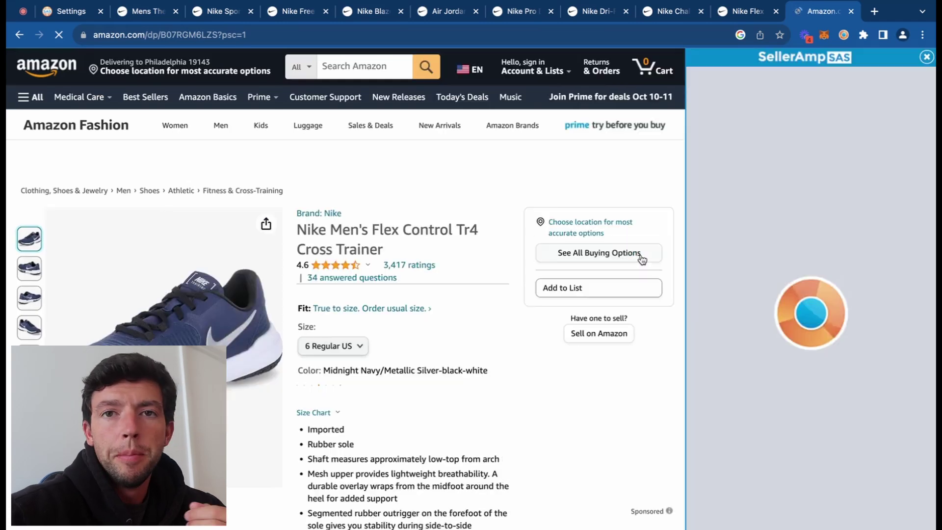
scroll(488, 229, down, 10)
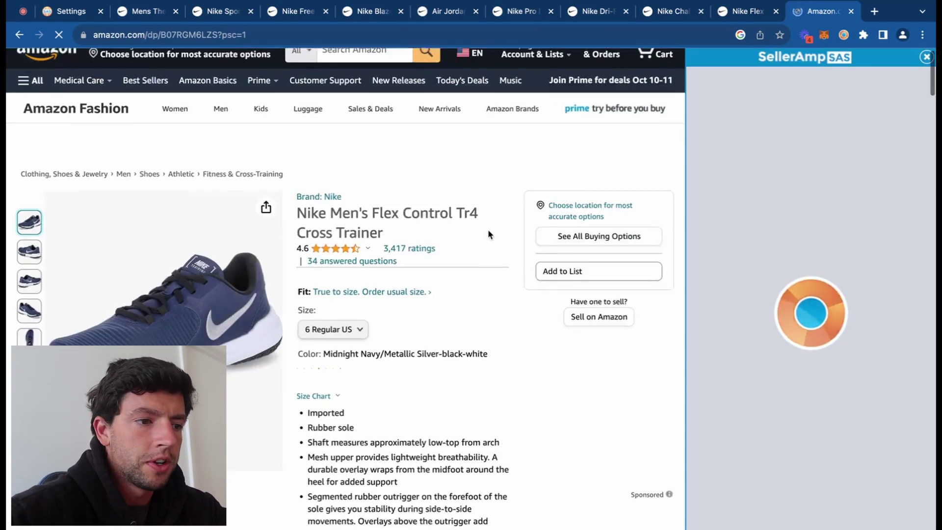
scroll(488, 228, down, 2)
click(542, 357)
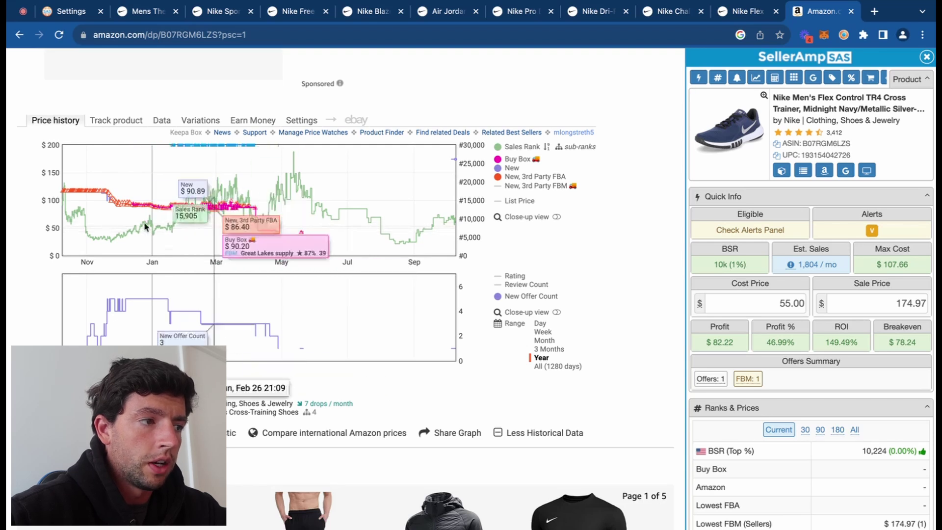
key(ctrl+plus)
key(ctrl+plus)
key(ctrl+plus)
key(ctrl+plus)
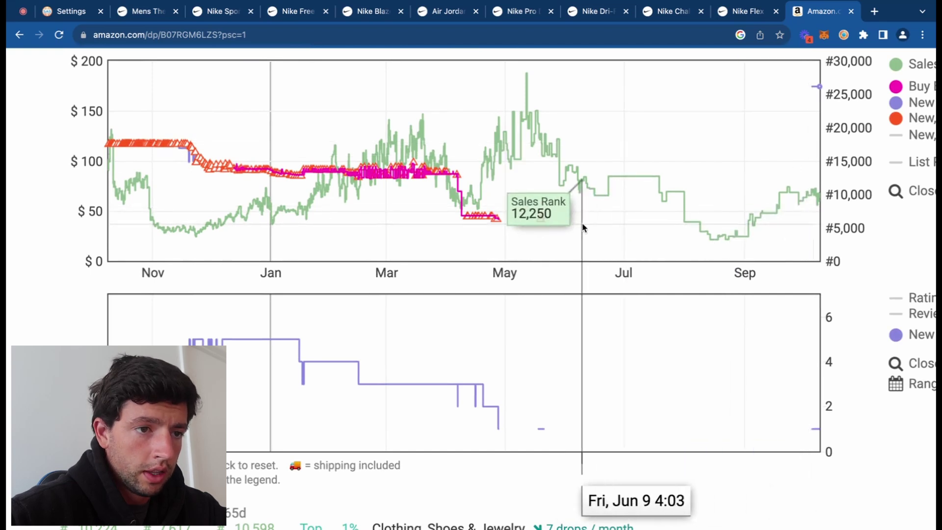
key(ctrl+0)
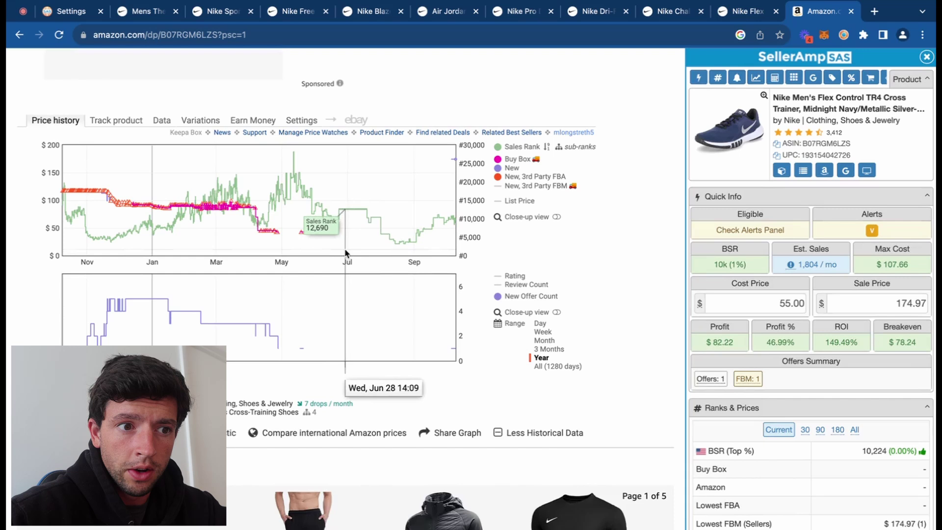
Step: In SellerAmp, enter cost 65*.8 (52.00) and sale price 105.00, yielding $25.90 profit, 49.81% ROI
click(746, 11)
click(822, 19)
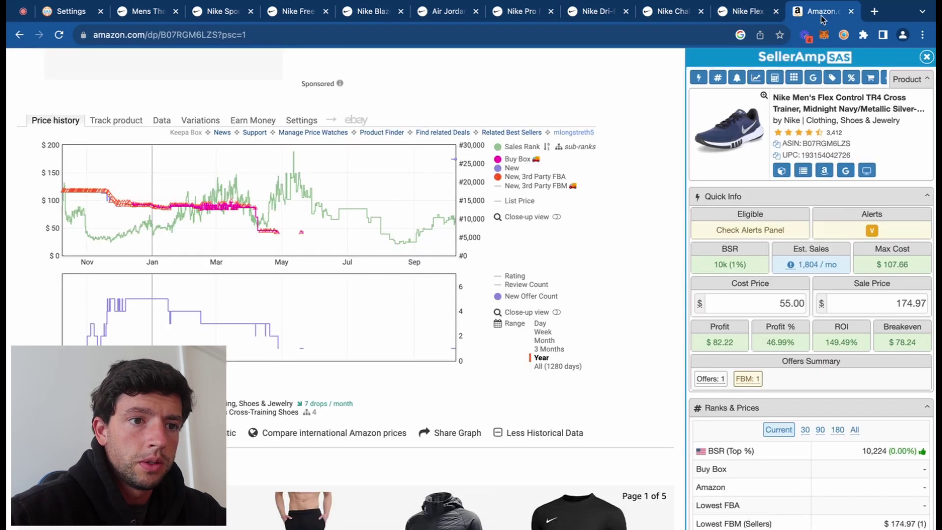
double_click(788, 304)
text(65)
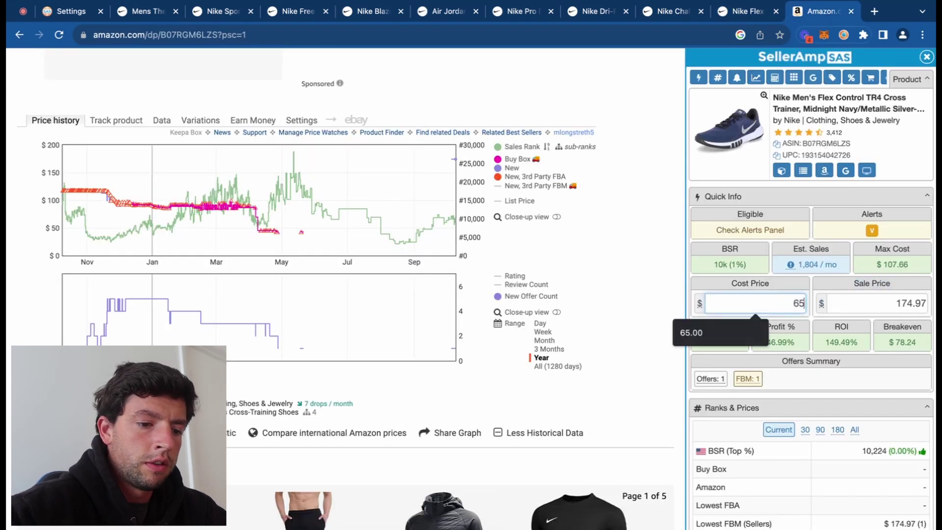
text(*.8)
scroll(918, 294, up, 5)
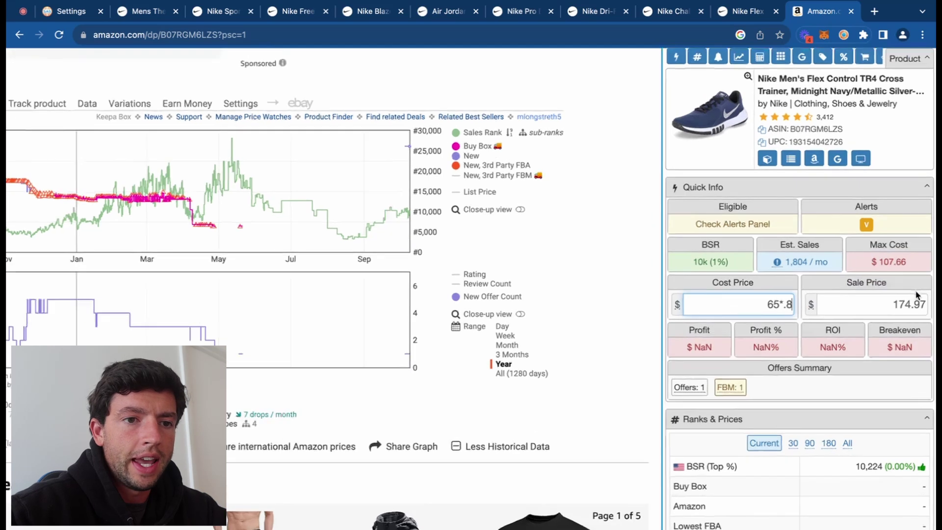
key(Return)
scroll(915, 299, down, 5)
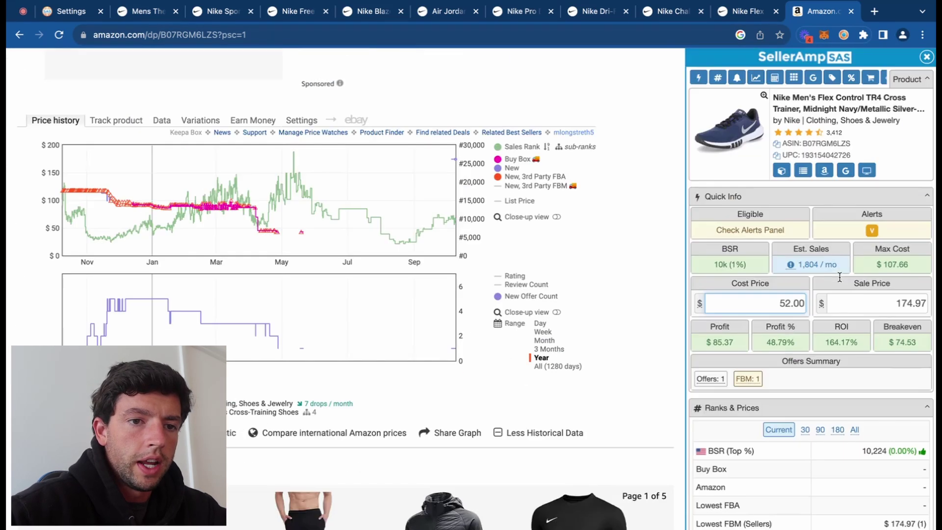
click(896, 303)
key(super+a)
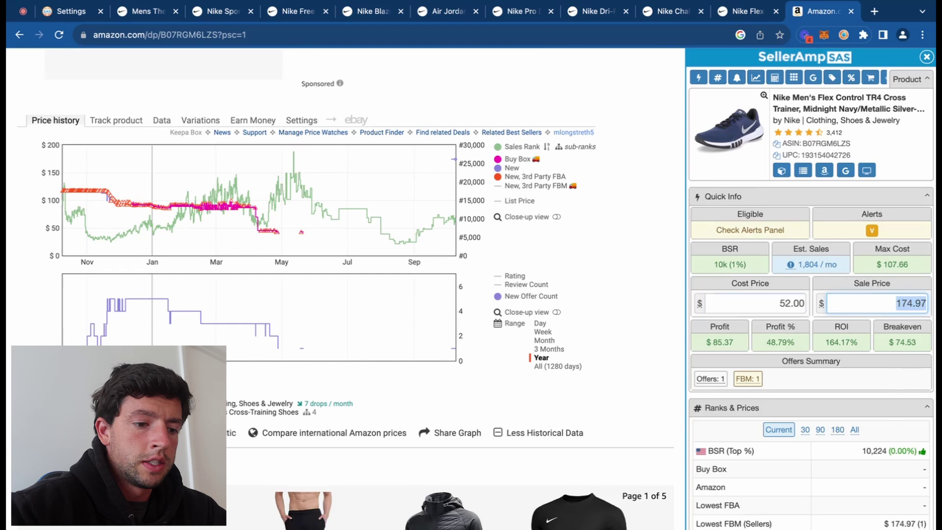
text(105.00)
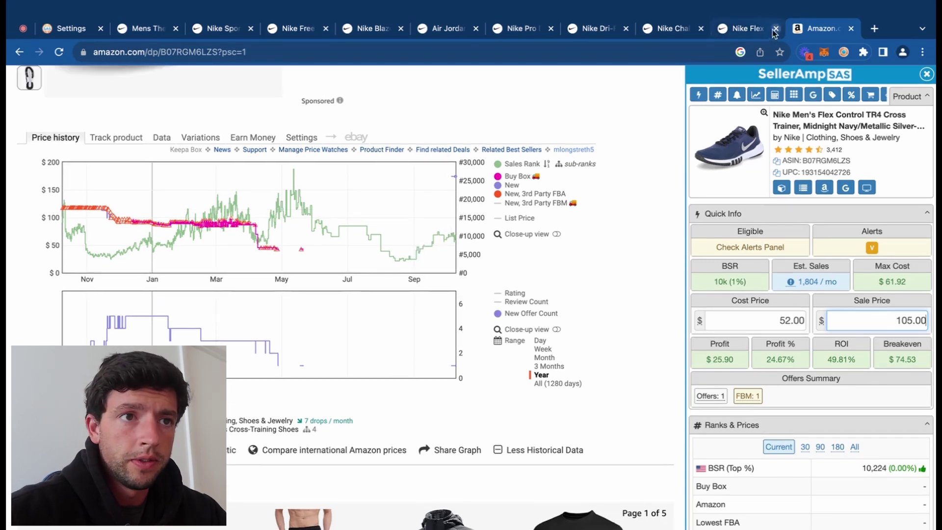
Step: Close the Flex Control 4 tab and copy the Nike Challenger shorts title
click(776, 28)
click(672, 28)
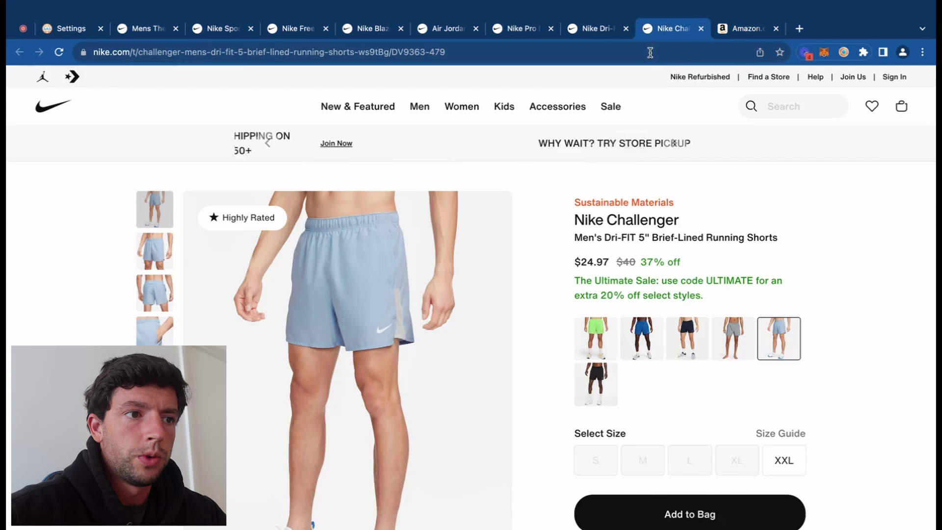
drag(780, 223, 582, 206)
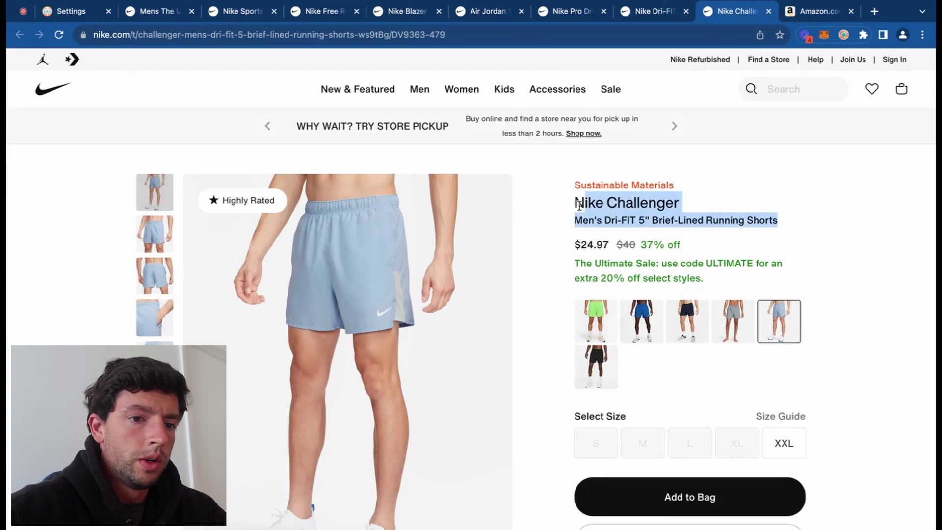
key(ctrl+c)
Step: Search Amazon with the Challenger title and open Nike Men's Running Shorts, showing $12.00 profit, 80% ROI
click(820, 10)
scroll(343, 294, up, 10)
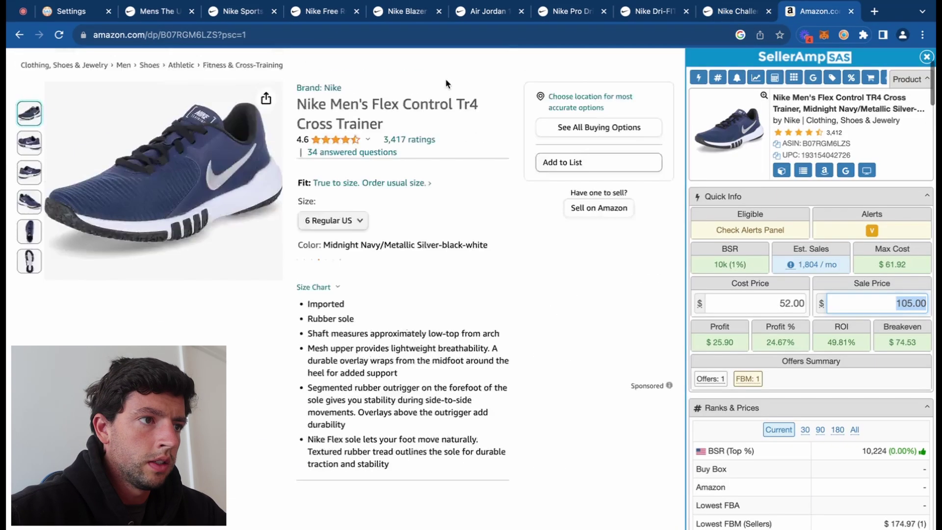
click(363, 66)
key(ctrl+v)
scroll(371, 250, down, 10)
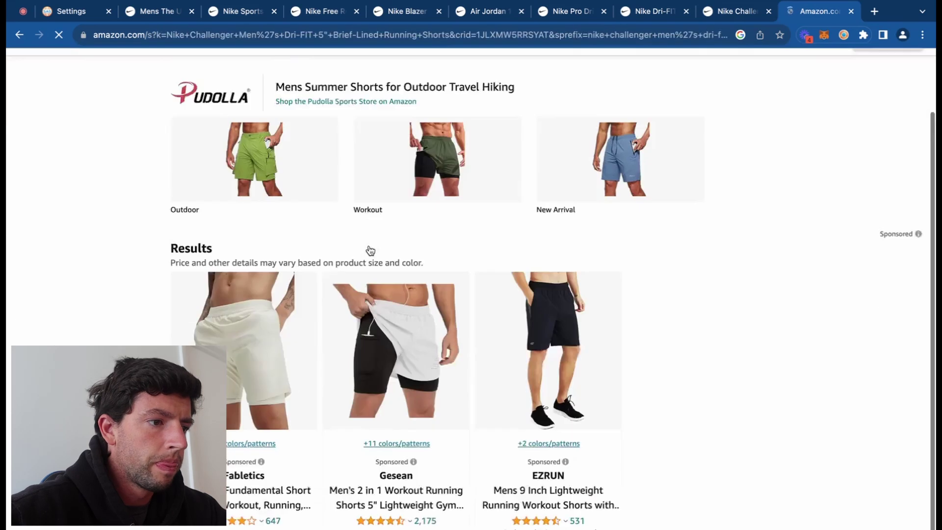
scroll(369, 250, down, 4)
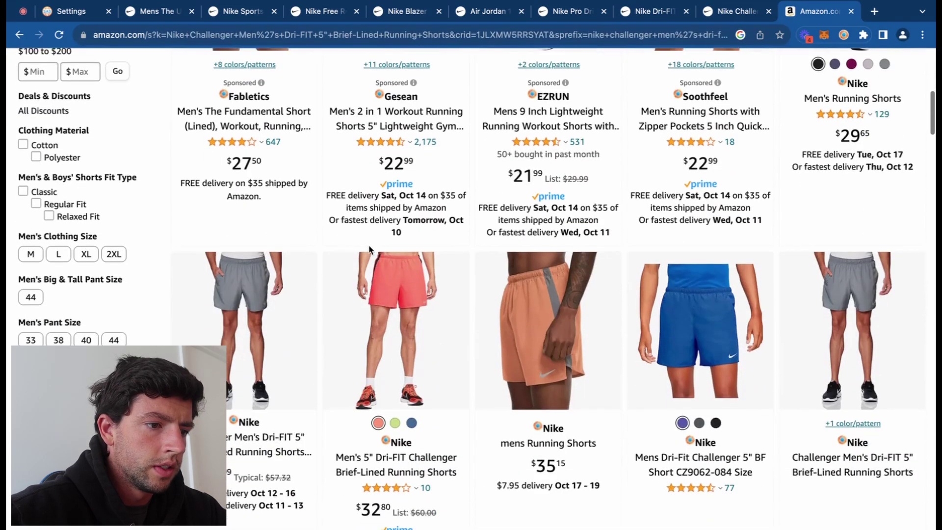
scroll(781, 266, up, 3)
scroll(782, 265, up, 2)
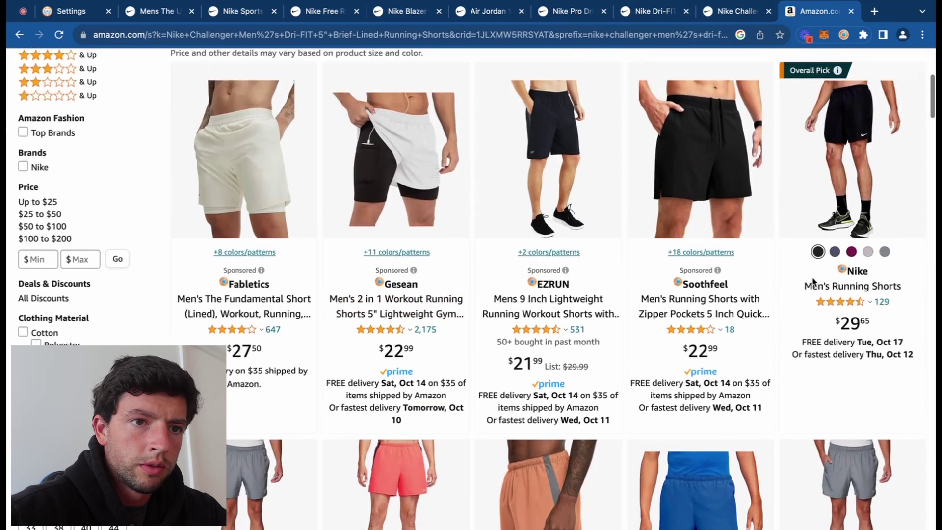
click(857, 289)
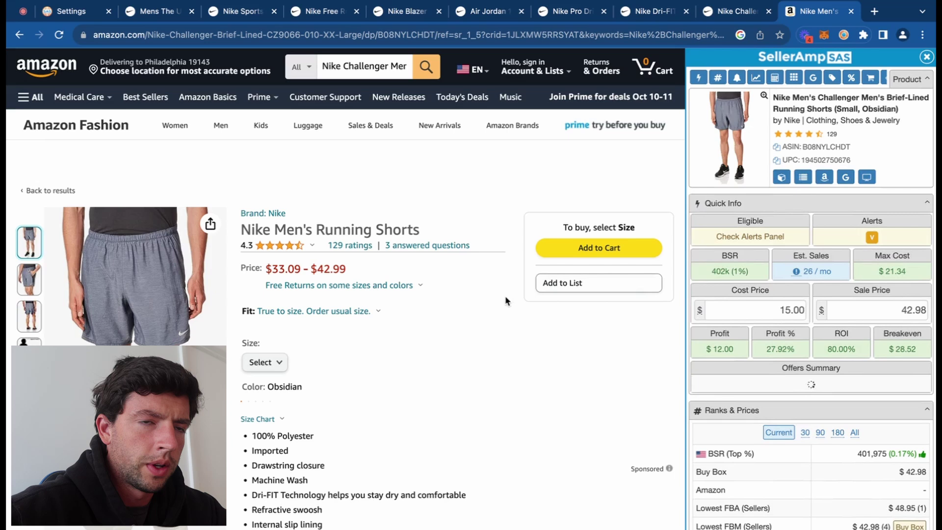
scroll(785, 285, up, 5)
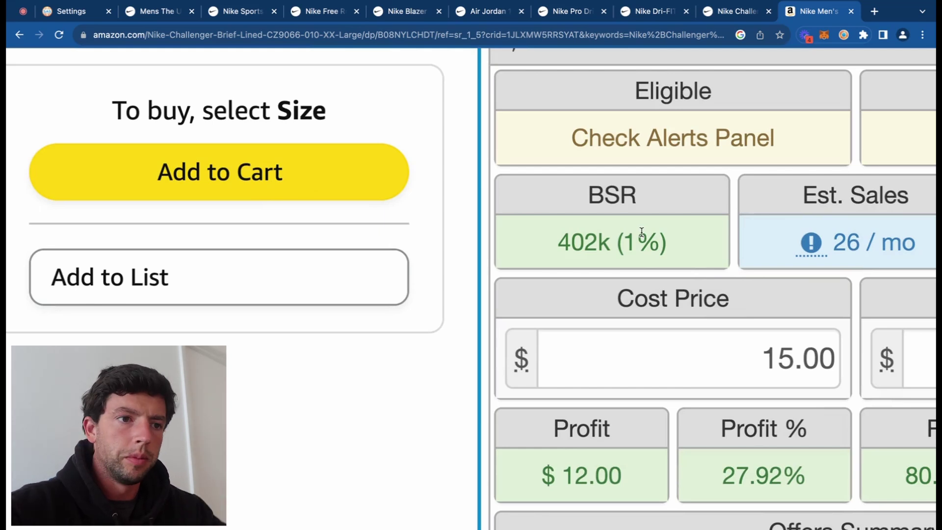
scroll(642, 232, down, 5)
Step: Close the Challenger tab, look up the Dri-FIT Training T-Shirt on Amazon, then revisit Nike's $18.97 page
click(769, 12)
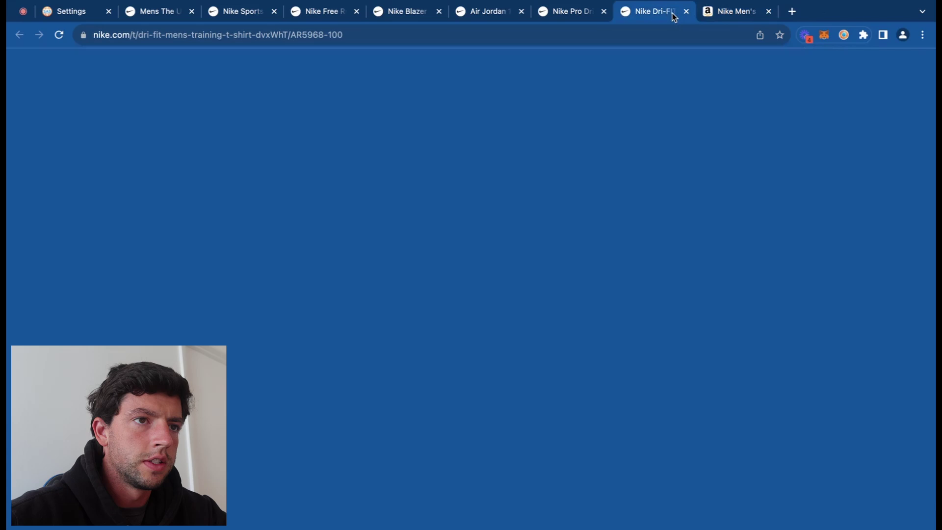
drag(683, 202, 584, 188)
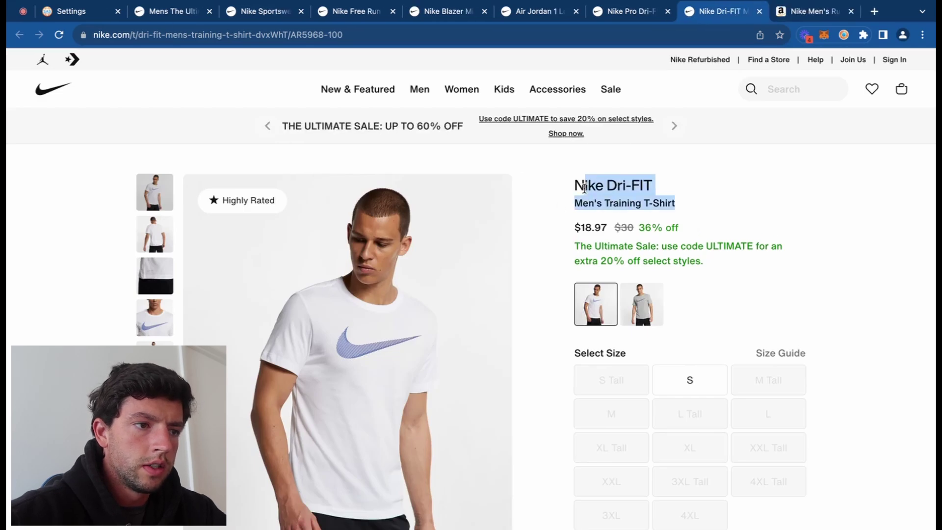
click(805, 12)
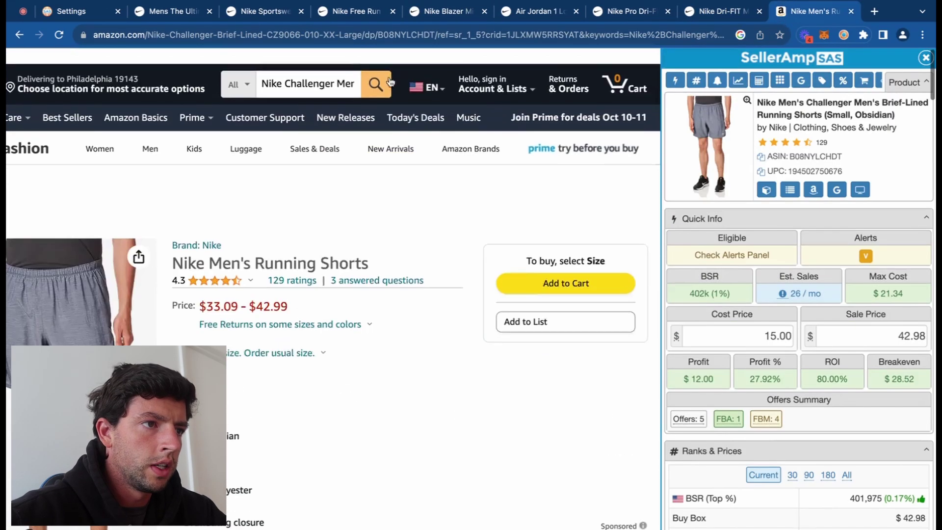
click(304, 68)
key(super+a)
key(super+v)
key(Return)
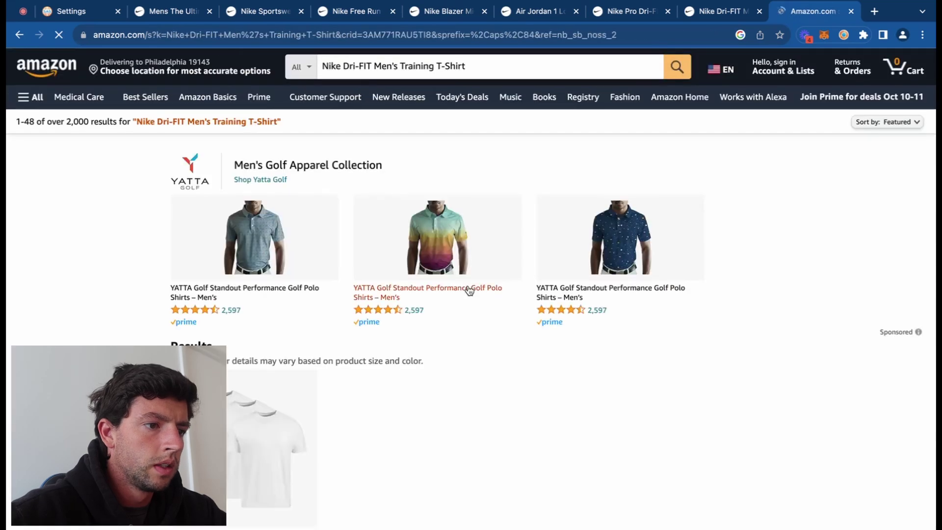
scroll(430, 372, down, 4)
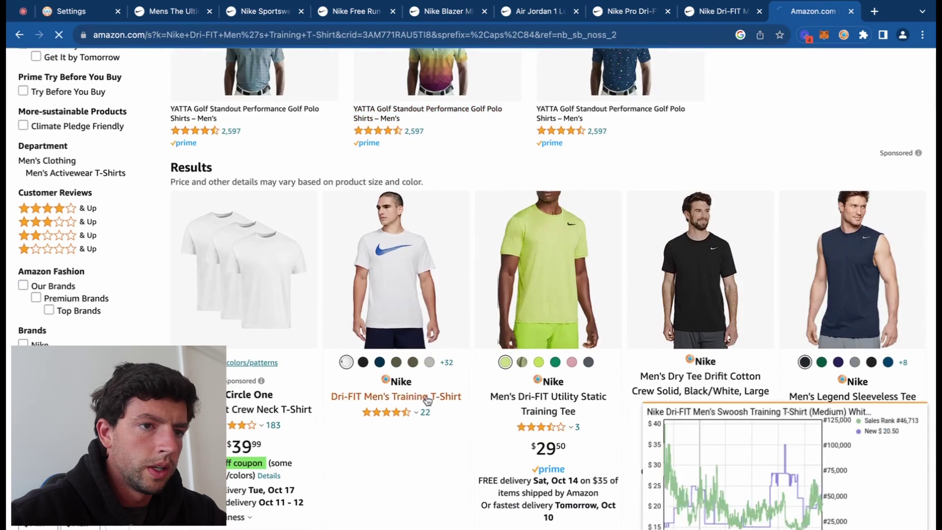
click(396, 397)
click(716, 17)
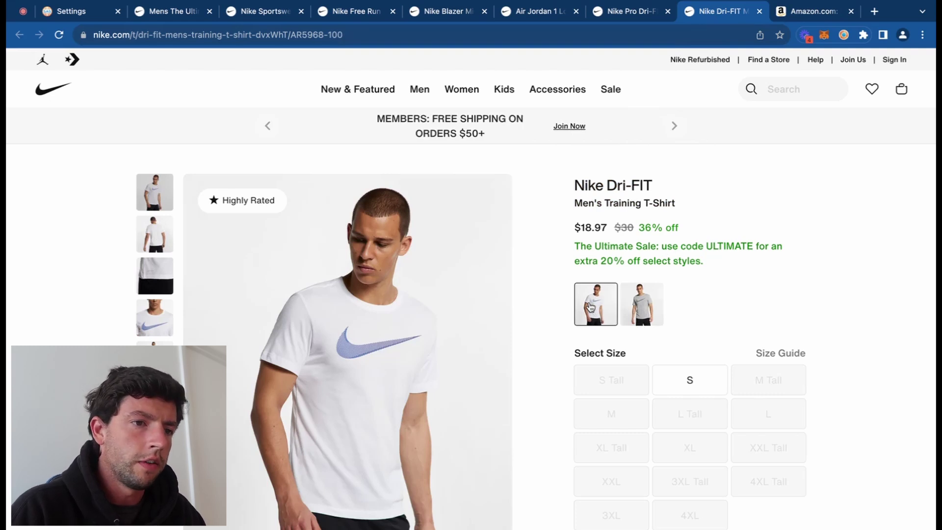
Step: Select size Small on the Amazon T-shirt listing and dismiss the cashback popup
click(813, 11)
click(265, 433)
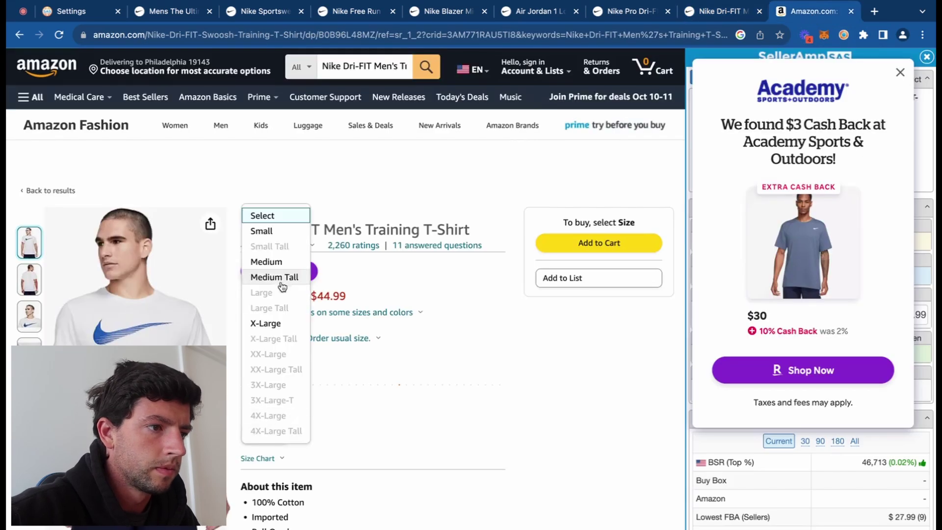
click(278, 232)
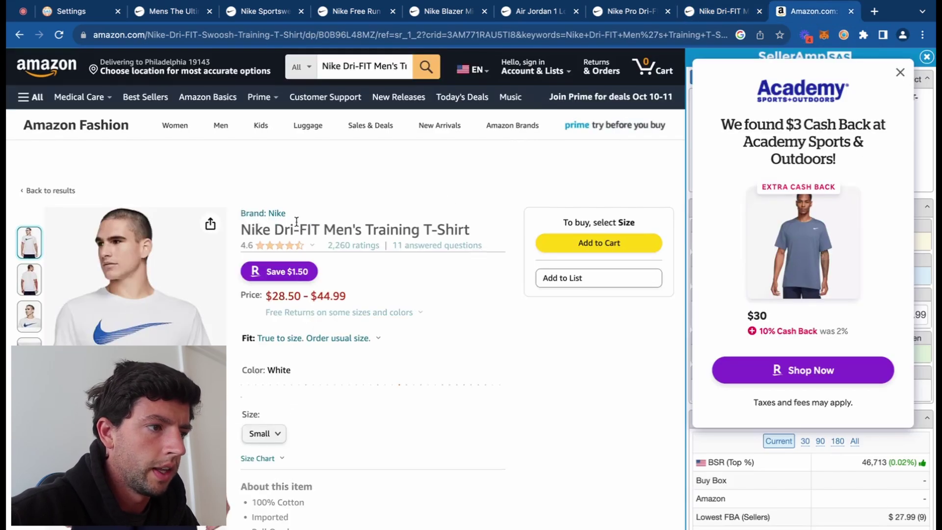
click(900, 72)
Step: Highlight Nike's style code AR5968-100 and compare the shirt images against the Amazon listing
click(713, 15)
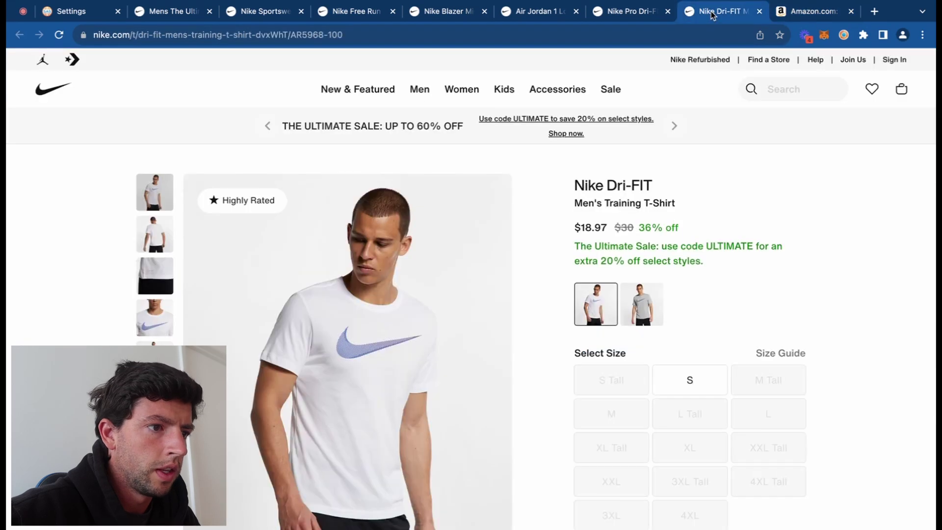
scroll(620, 309, down, 10)
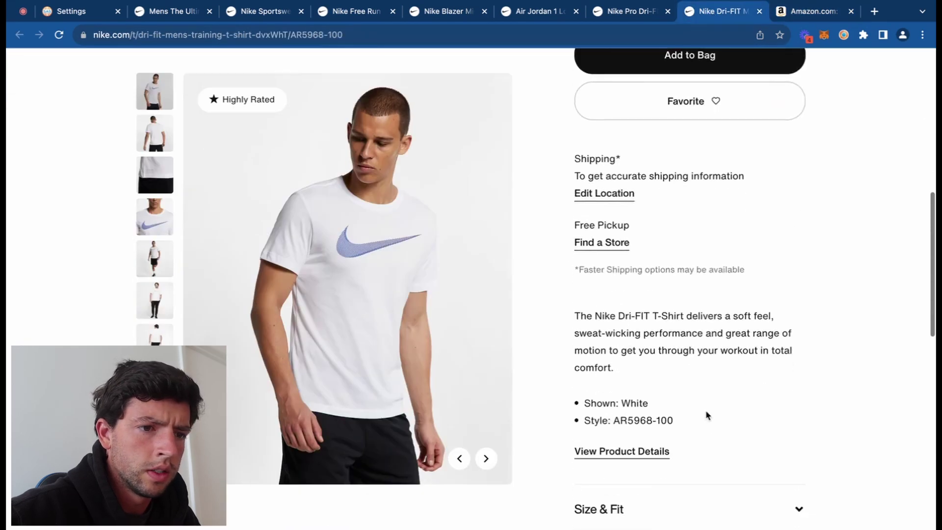
scroll(707, 414, up, 5)
drag(665, 430, 480, 429)
scroll(710, 413, down, 5)
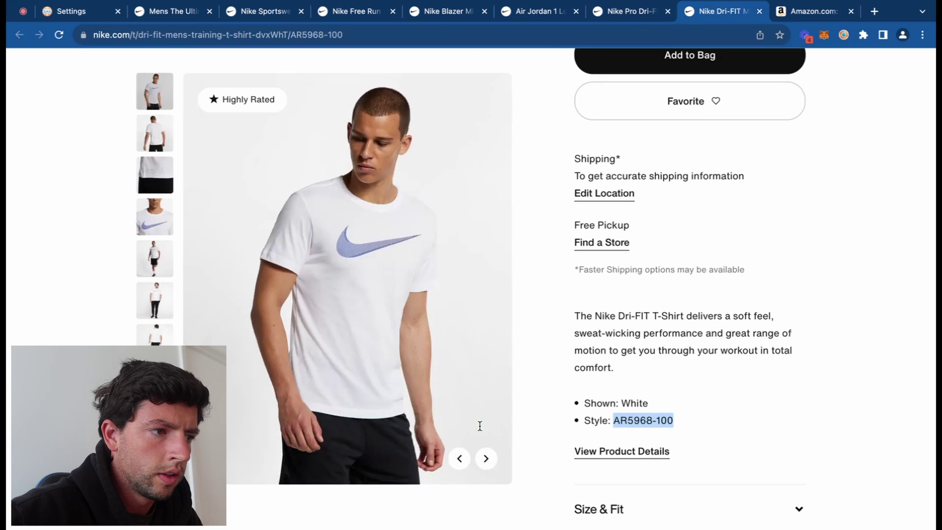
key(ctrl+Tab)
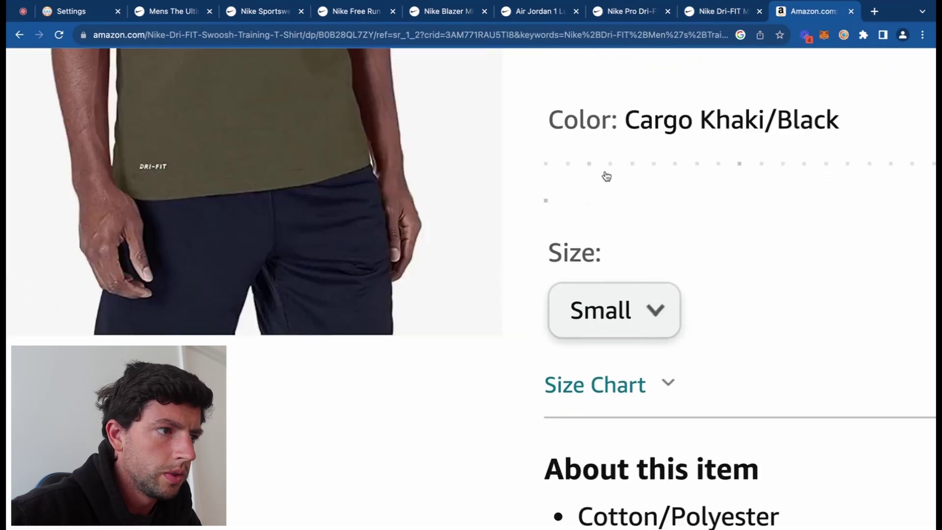
click(719, 16)
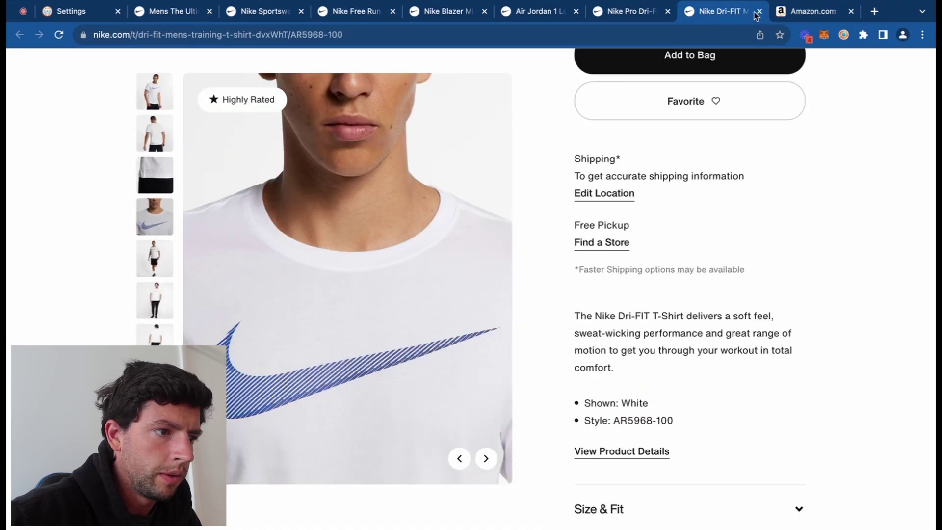
click(781, 14)
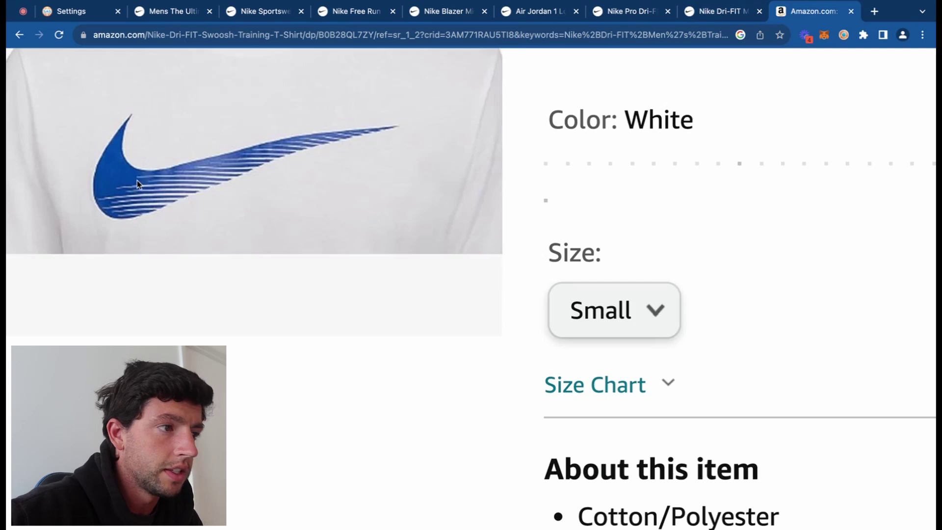
key(ctrl+0)
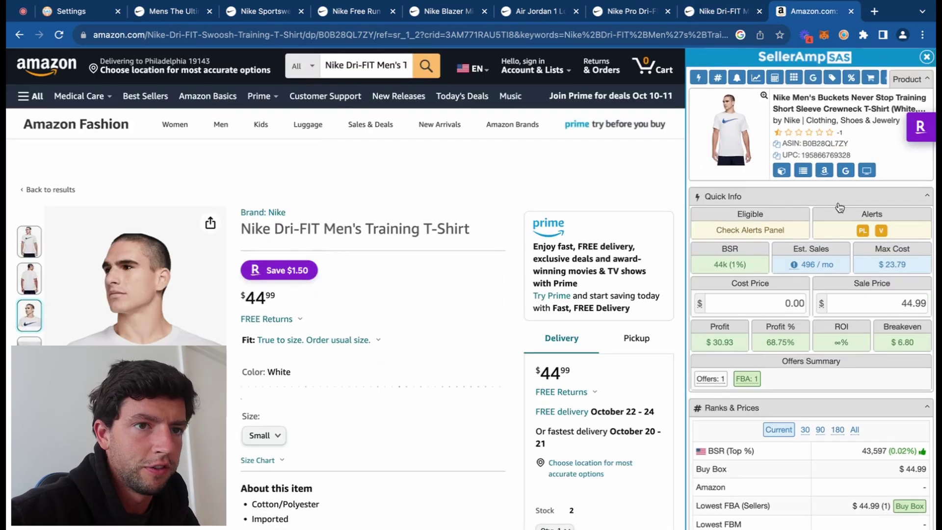
Step: Google the shirt title and open Kohl's $26.25 Nike Dri-FIT Swoosh Training Tee in its own tab
click(846, 172)
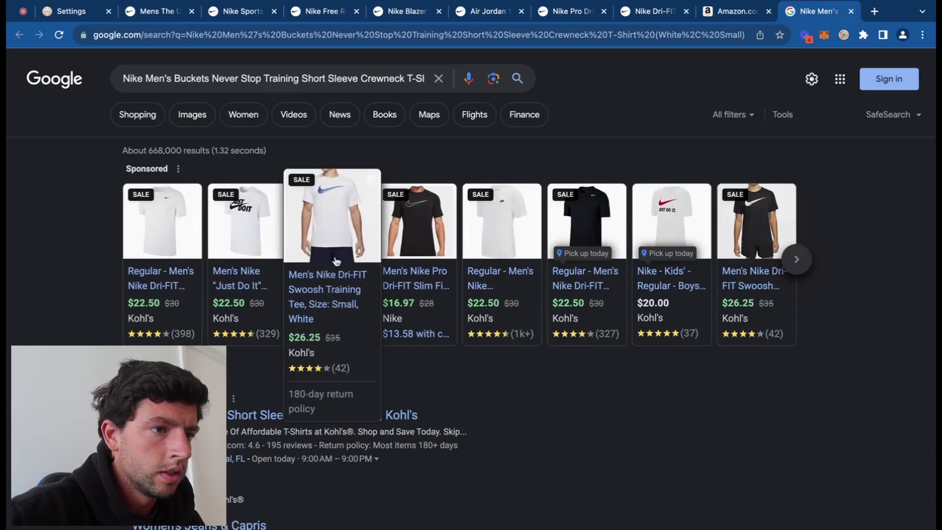
click(342, 286)
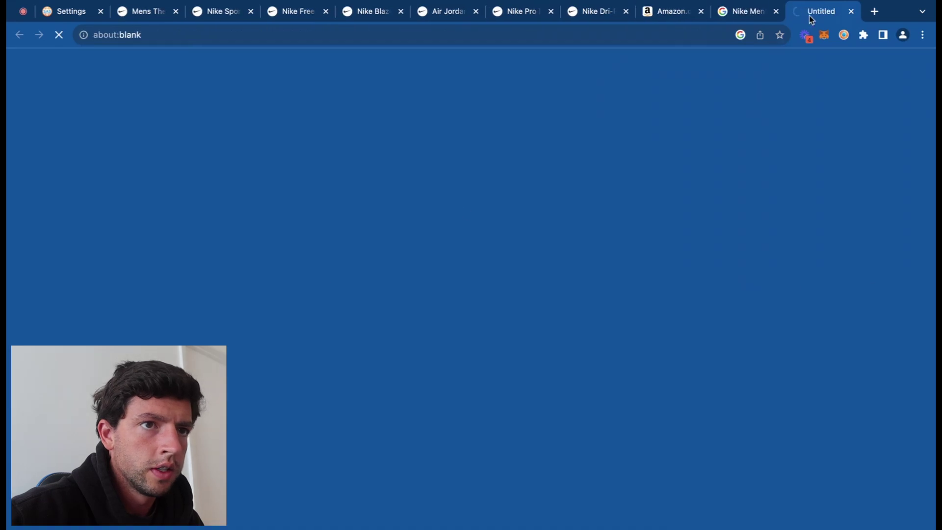
drag(809, 14, 771, 17)
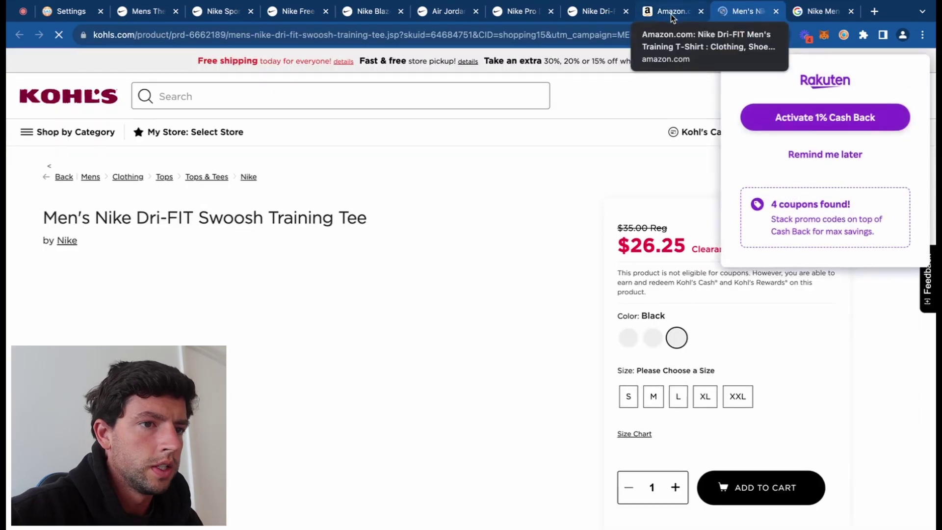
scroll(677, 164, down, 4)
scroll(679, 164, down, 4)
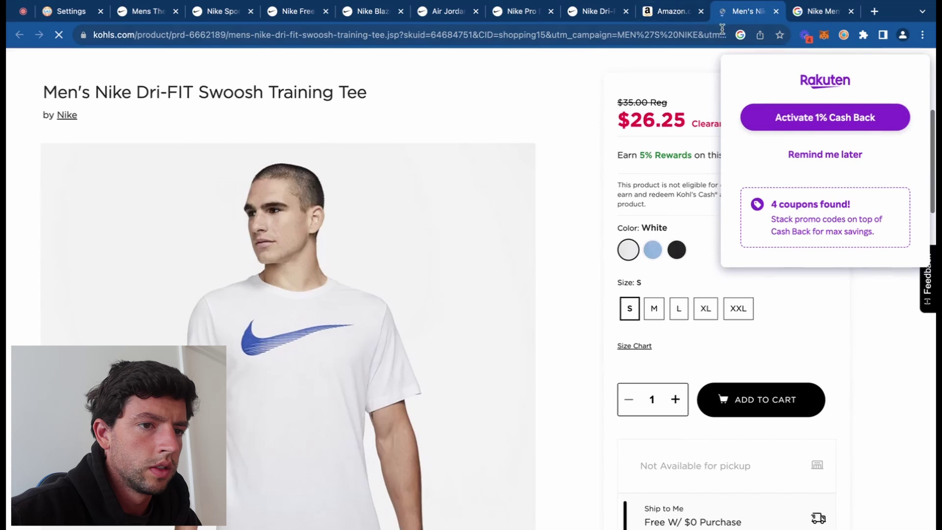
click(684, 15)
Step: Enter a 26 cost price, then open the White/Game Royal XX-Large variation from Keepa's Variations list
click(751, 303)
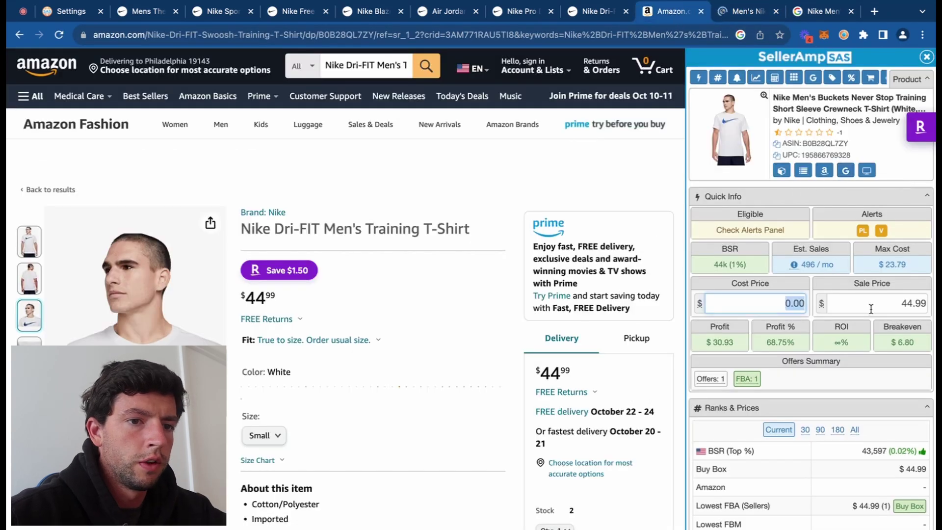
text(26)
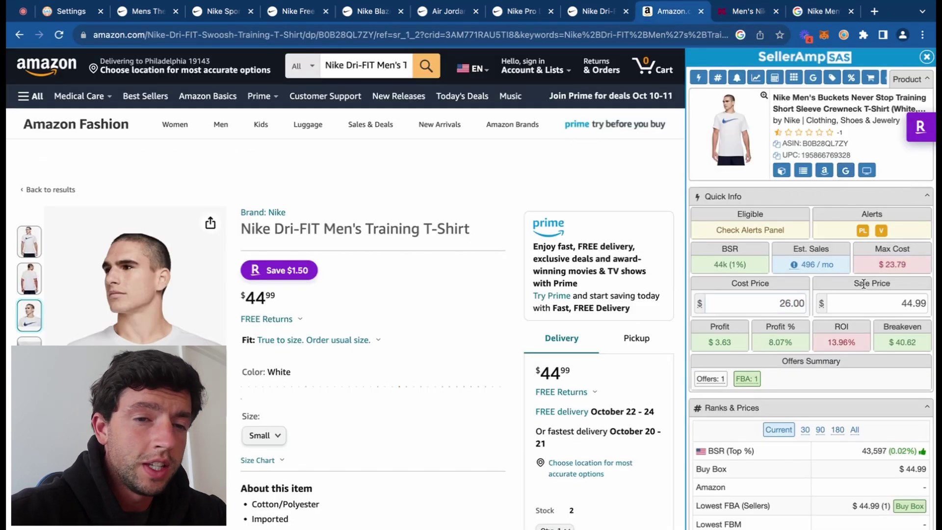
scroll(588, 319, down, 10)
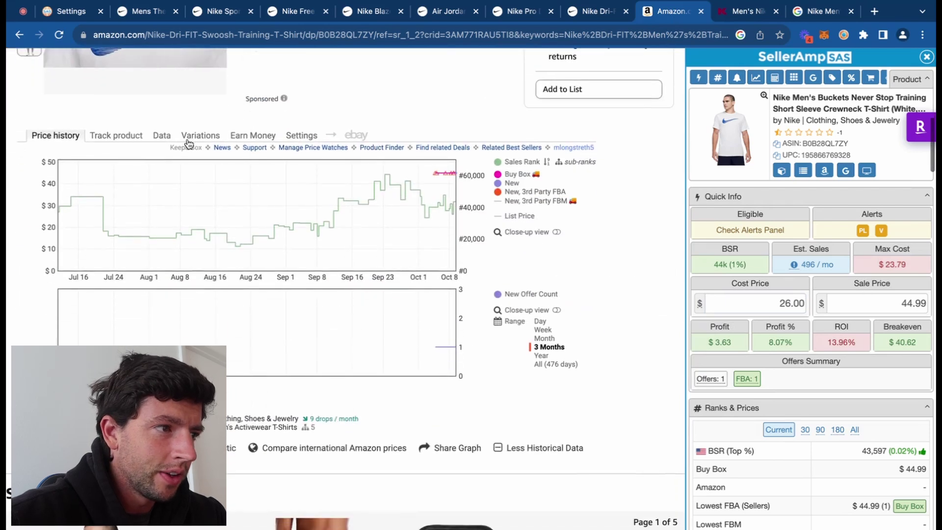
click(200, 140)
scroll(192, 123, down, 1)
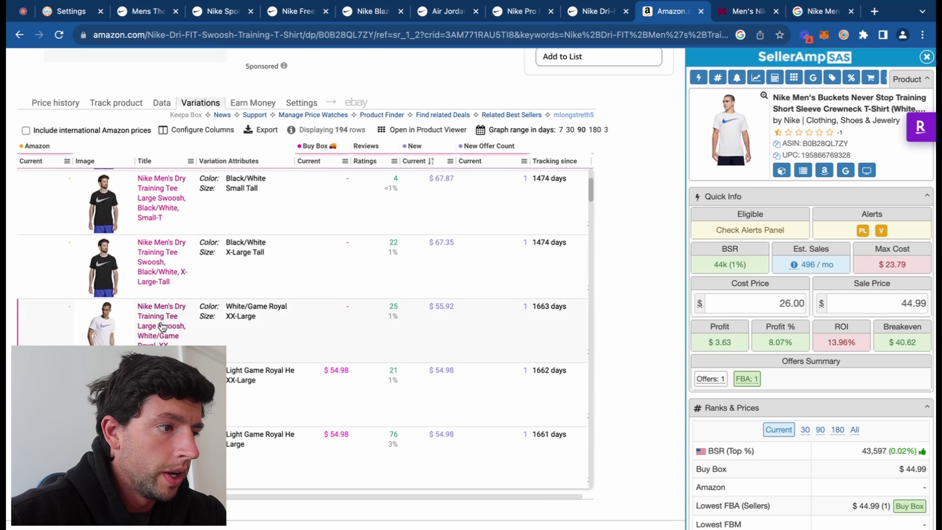
click(163, 326)
Step: Check the Kohl's tee in XXL, then set the Amazon cost price to 15 for $25.00 profit
click(745, 13)
click(740, 309)
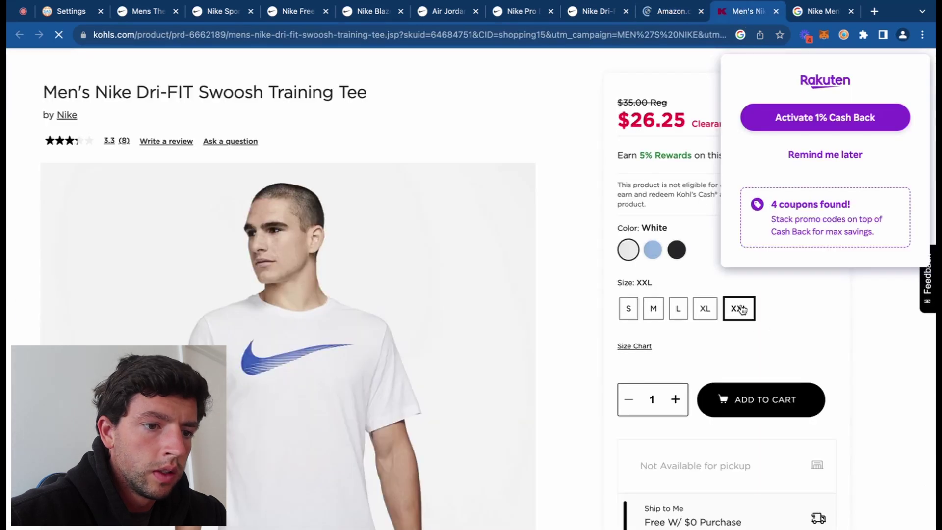
click(656, 12)
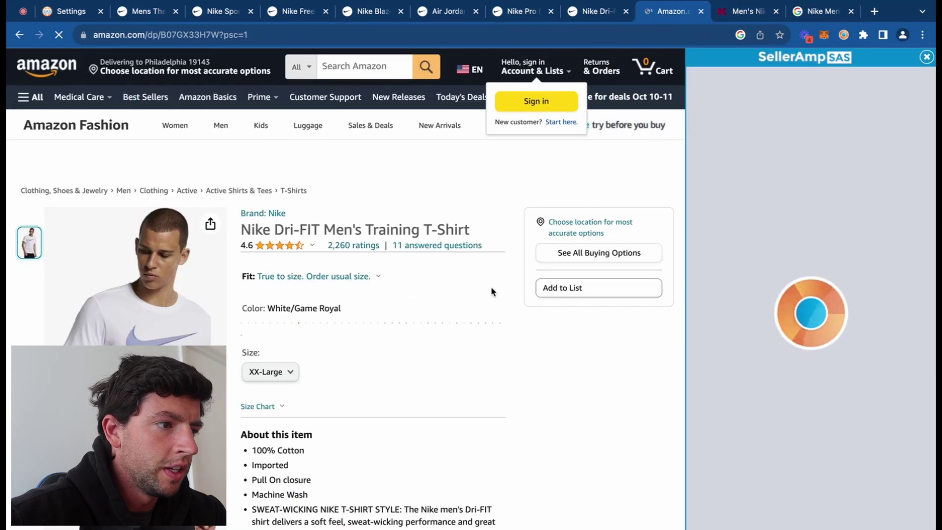
click(593, 13)
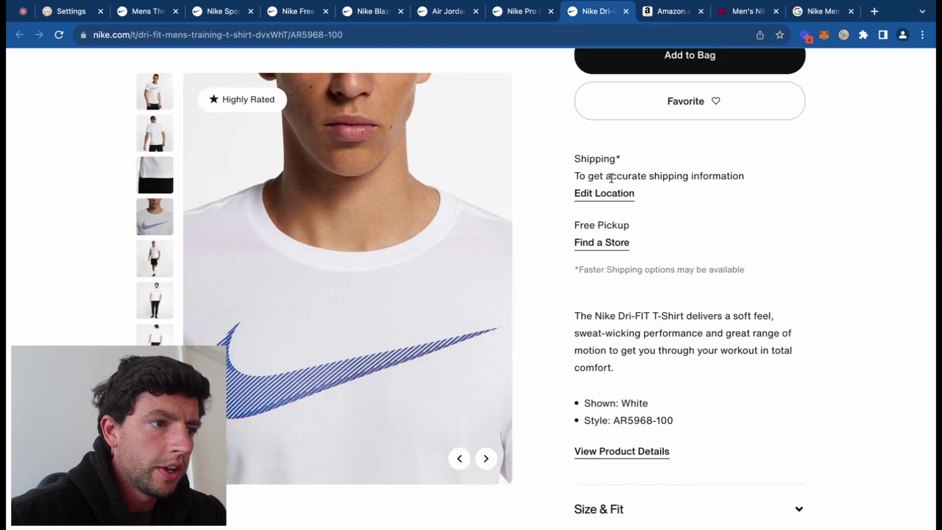
scroll(606, 229, up, 7)
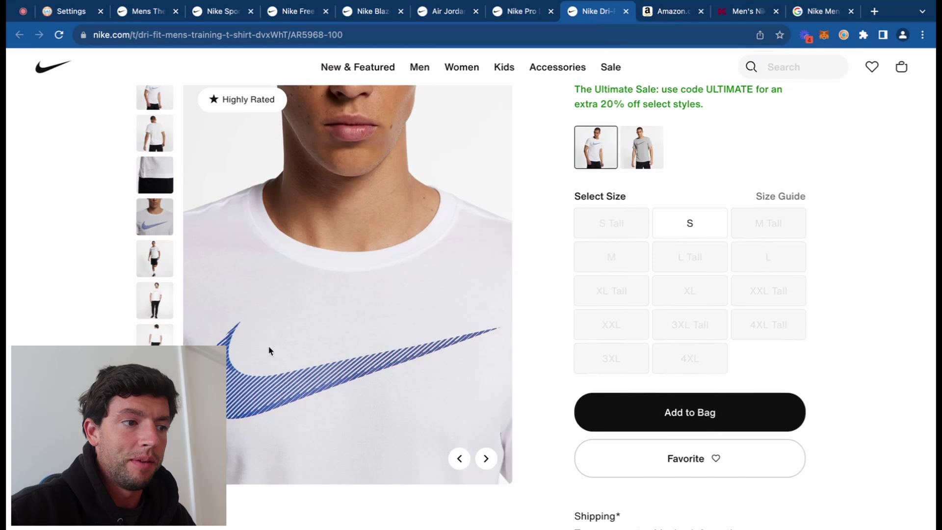
click(737, 13)
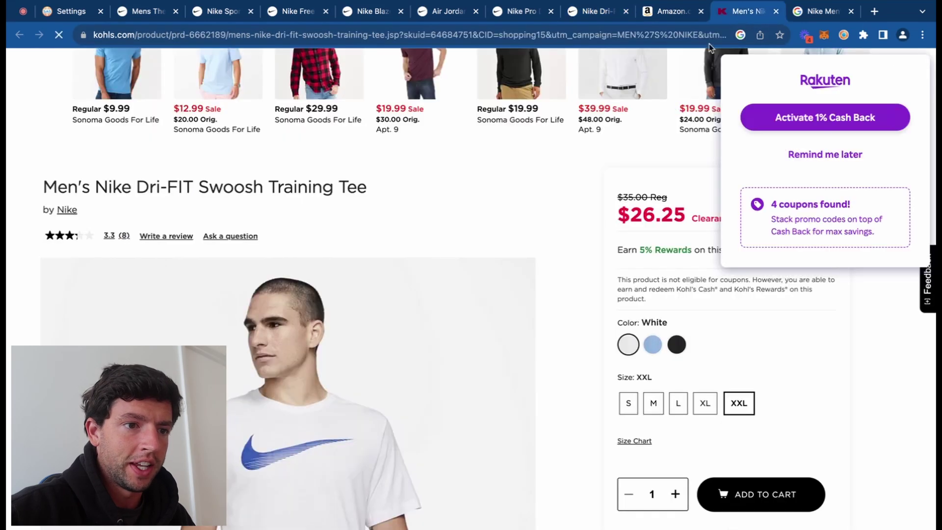
click(675, 13)
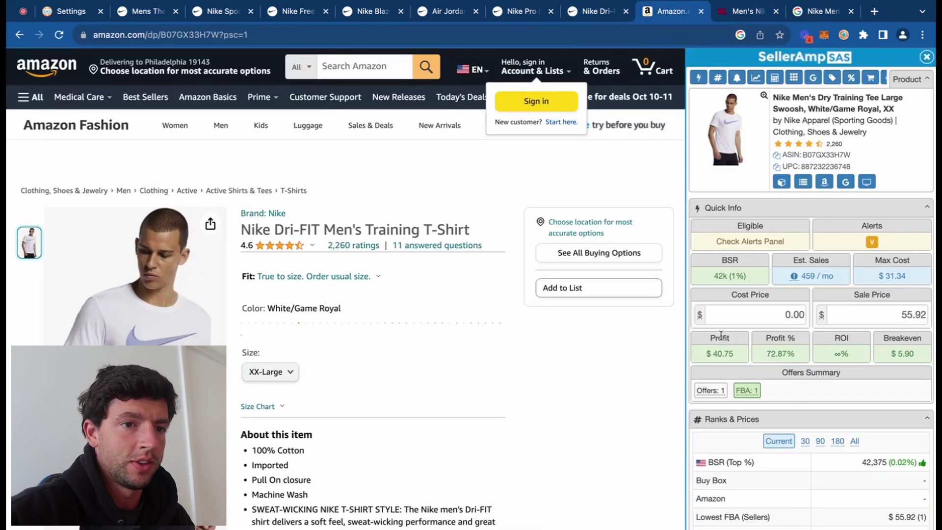
click(732, 320)
text(15)
key(Return)
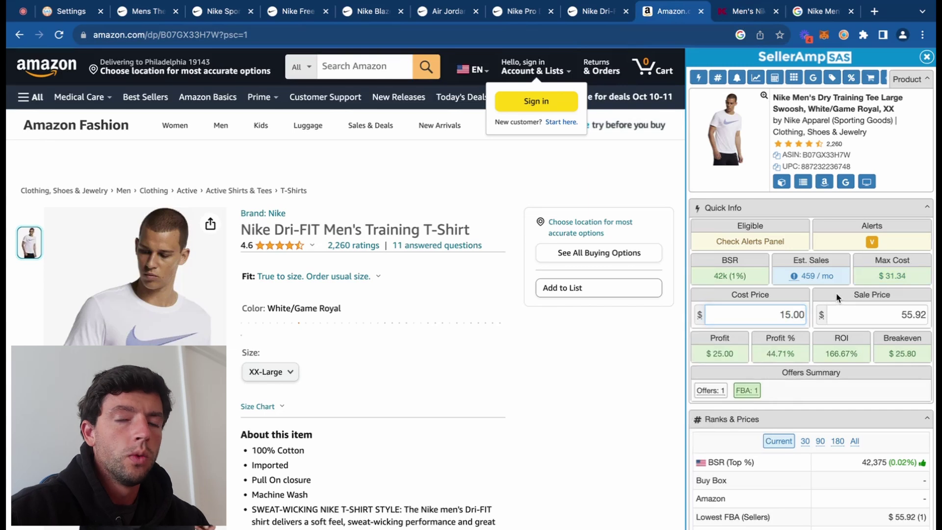
Step: Export the XX-Large White/Game Royal listing to the Out Of Stock sheet, then return to the Nike page
scroll(836, 295, down, 15)
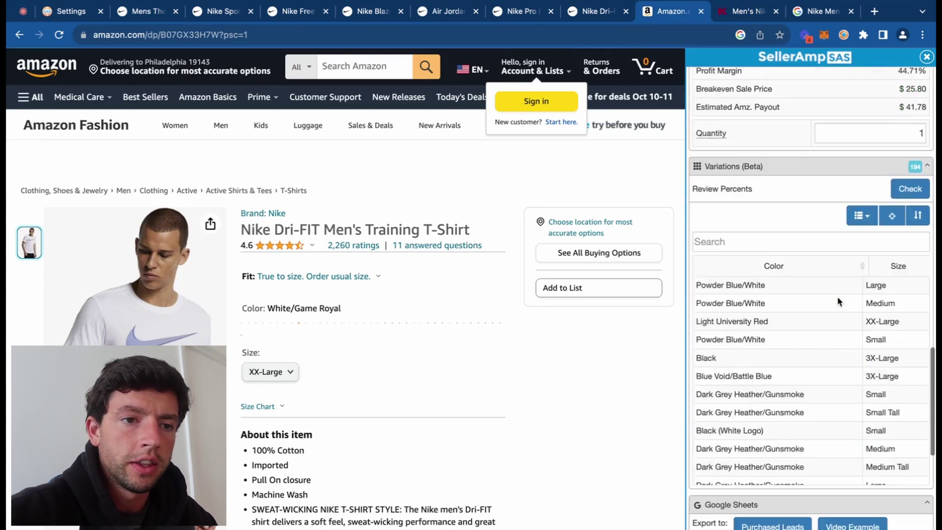
scroll(837, 296, down, 5)
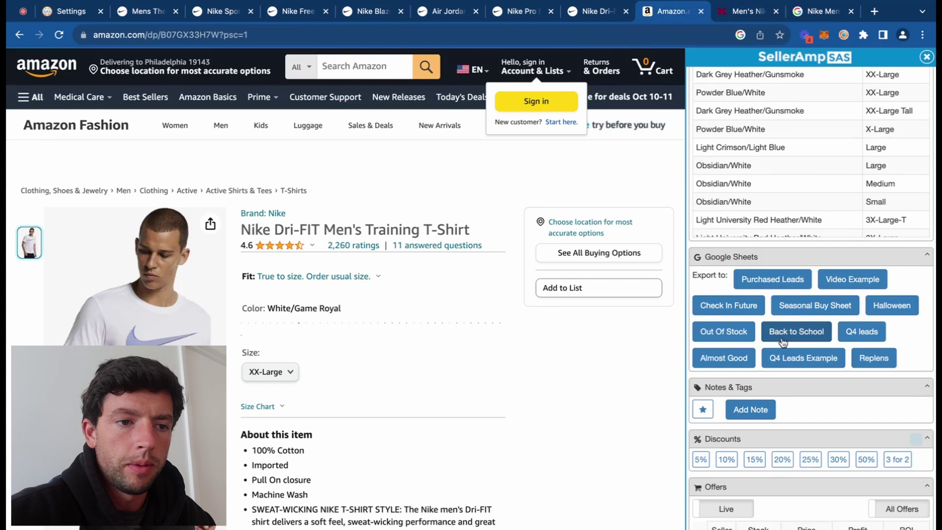
click(742, 342)
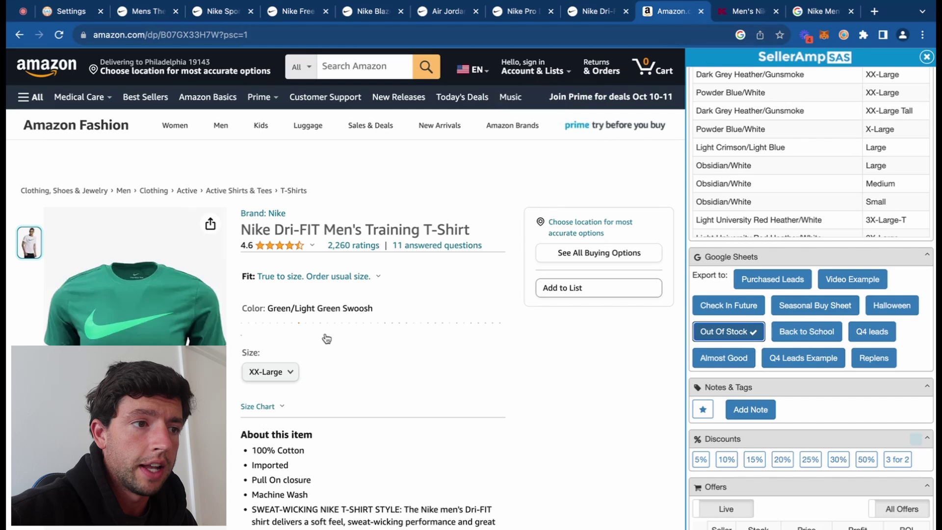
click(585, 13)
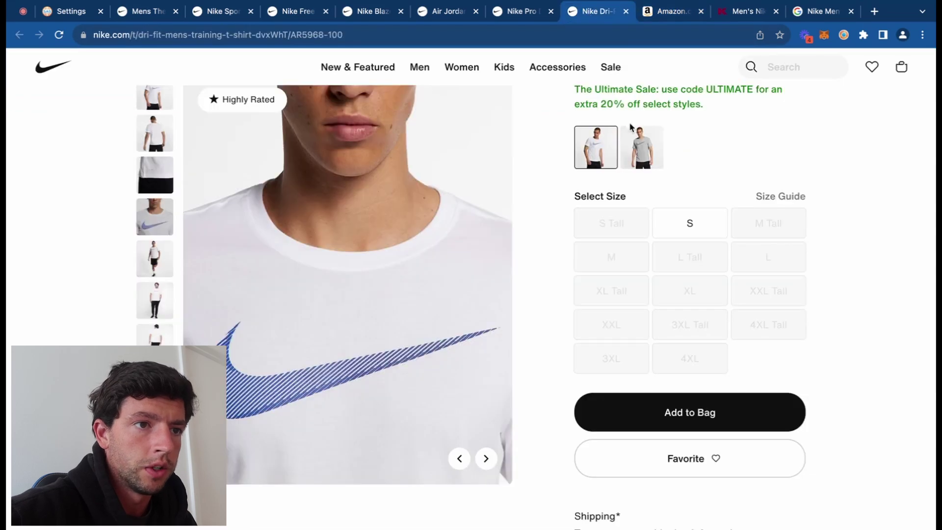
Step: Preview the grey colorway, reload Keepa's variations on Amazon, close the Google tab, and return to Kohl's
click(633, 129)
click(674, 14)
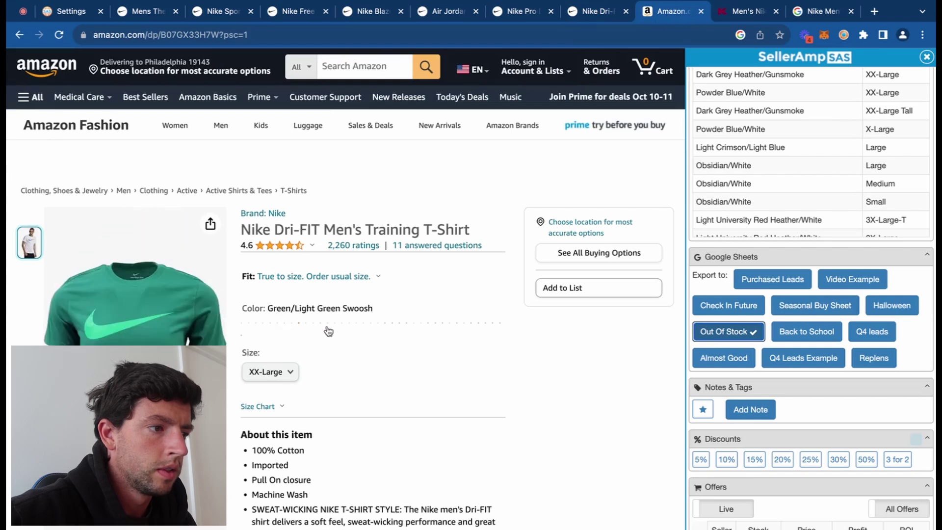
scroll(361, 332, down, 15)
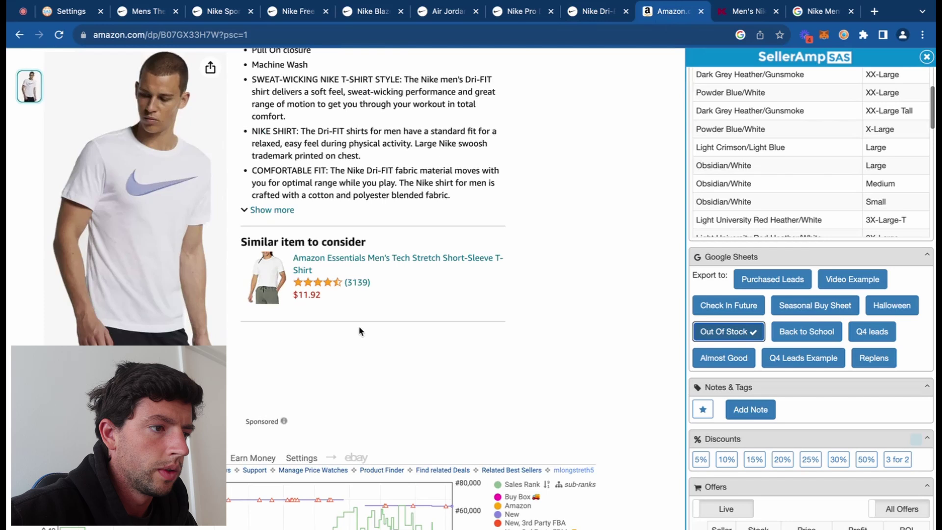
click(204, 271)
scroll(369, 218, down, 3)
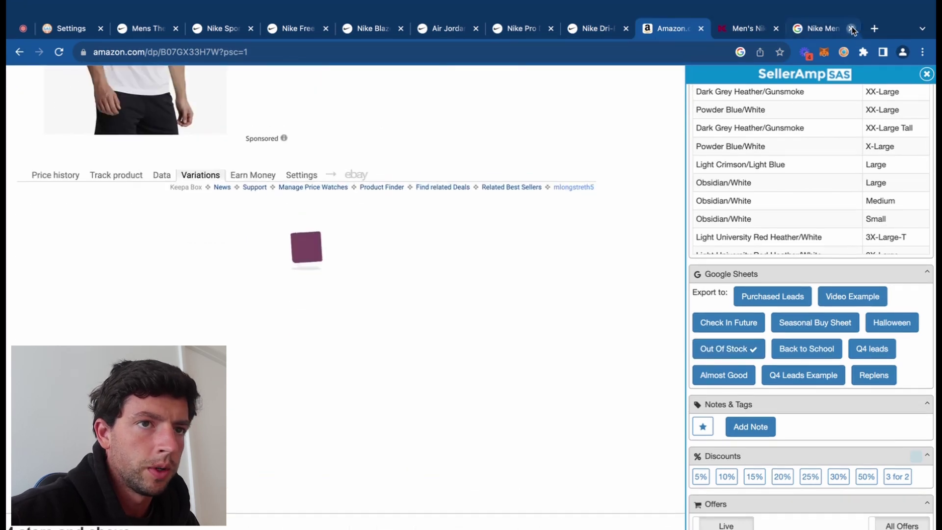
click(851, 11)
click(795, 35)
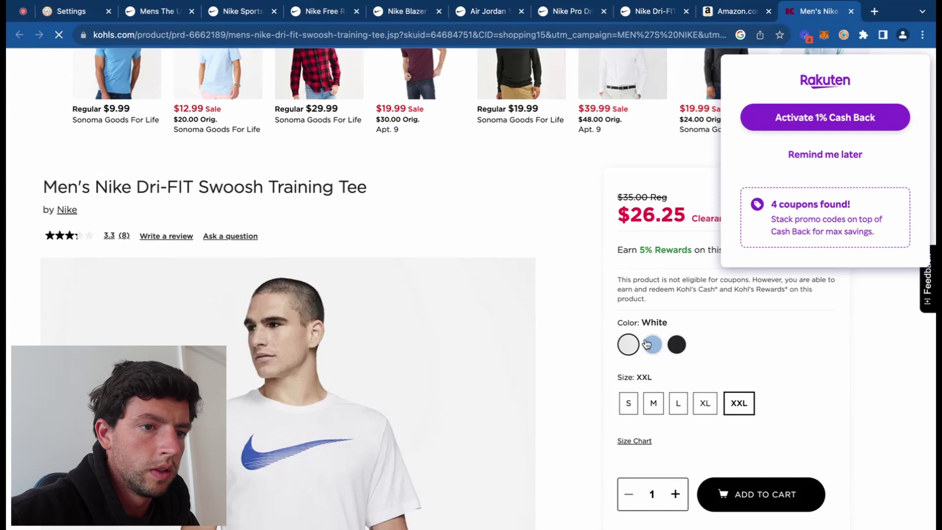
Step: Review Amazon's variations, close the Men's Nike and Dri-FIT tee tabs, and bring up the Pro Dri-FIT top
click(724, 12)
scroll(372, 312, down, 5)
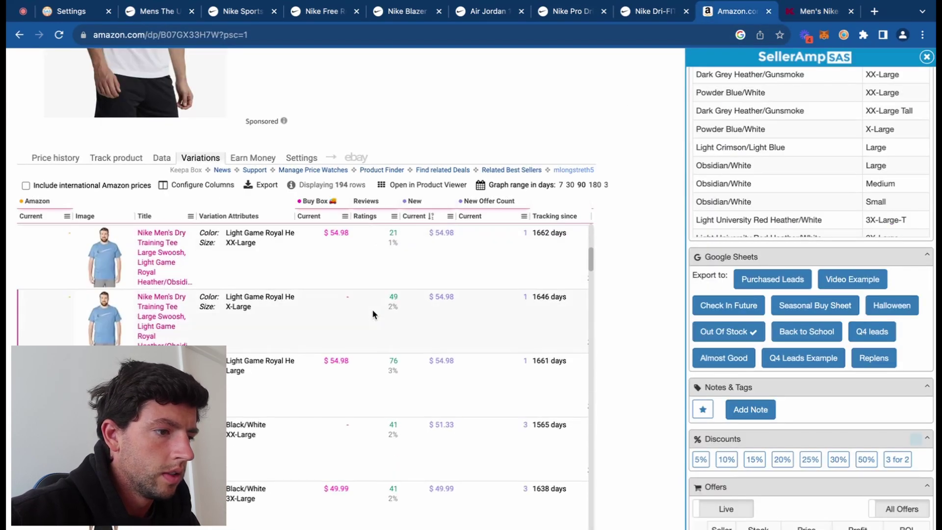
scroll(373, 311, down, 1)
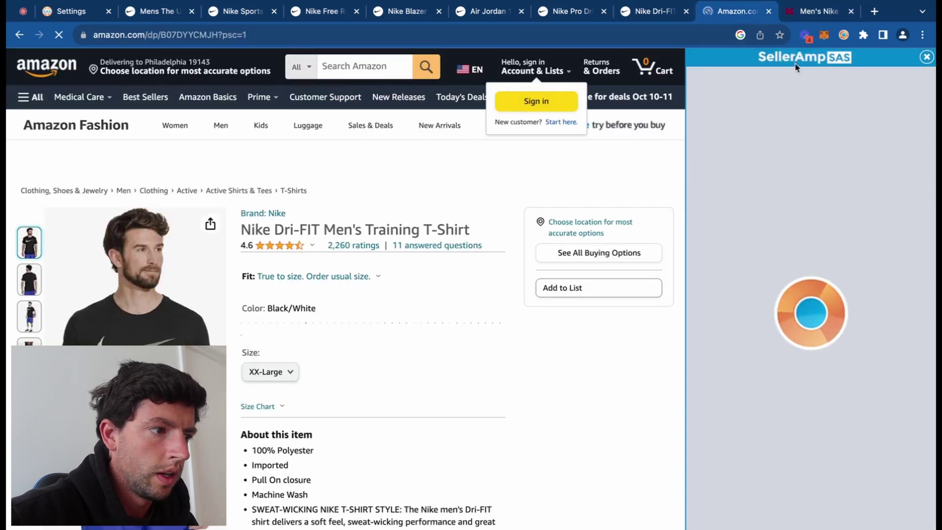
scroll(52, 373, up, 5)
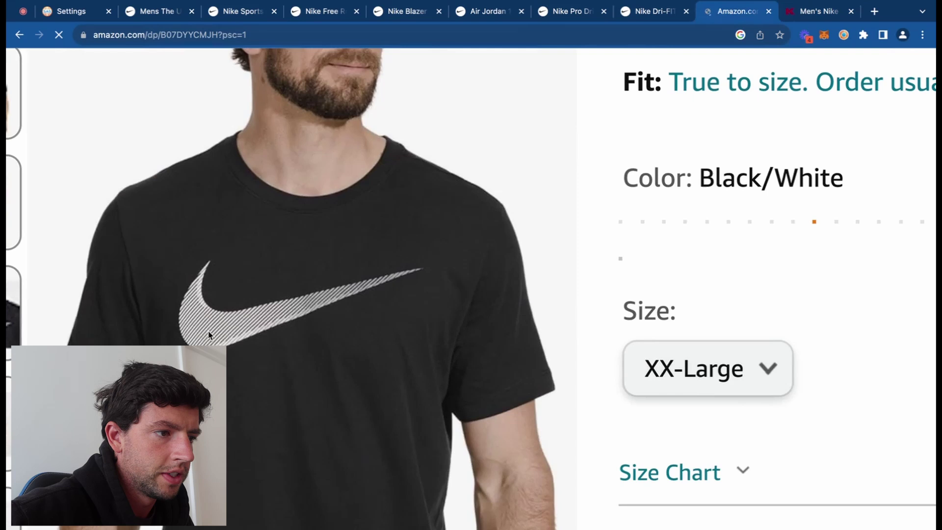
scroll(203, 337, down, 5)
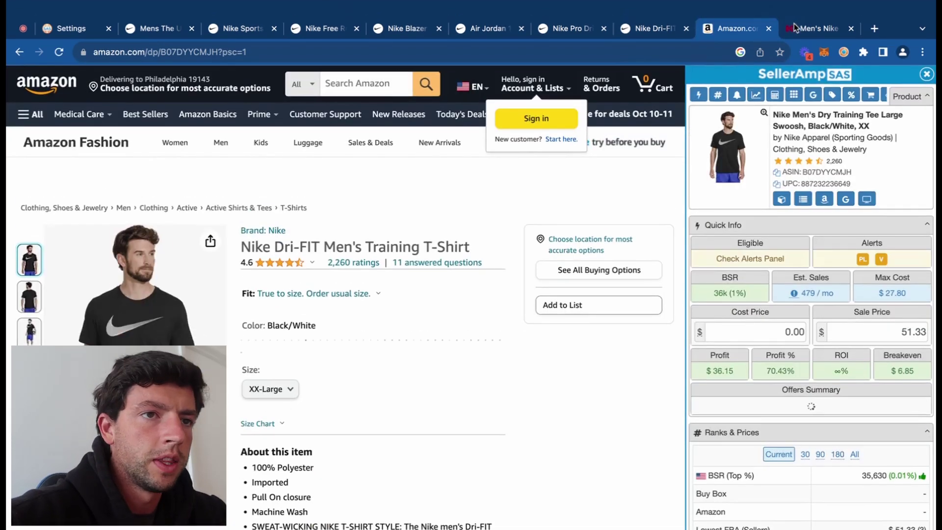
middle_click(795, 25)
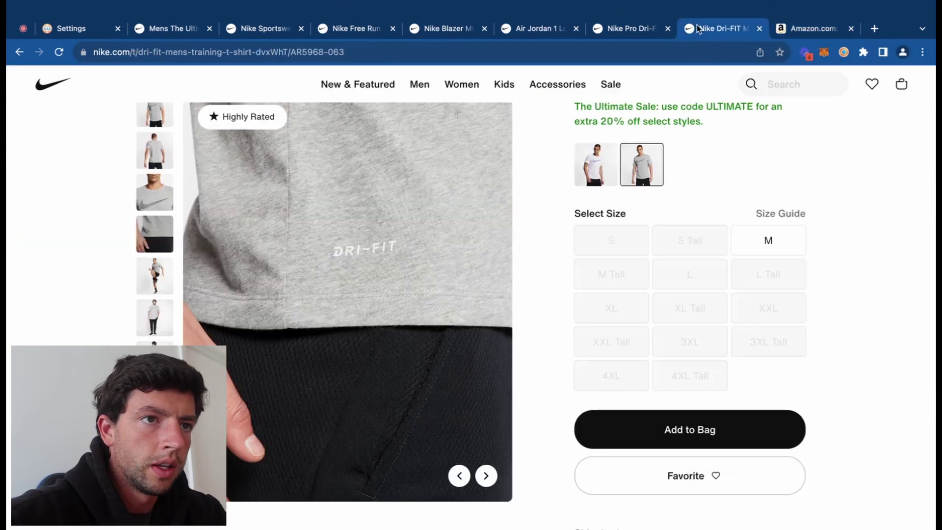
click(763, 35)
click(760, 28)
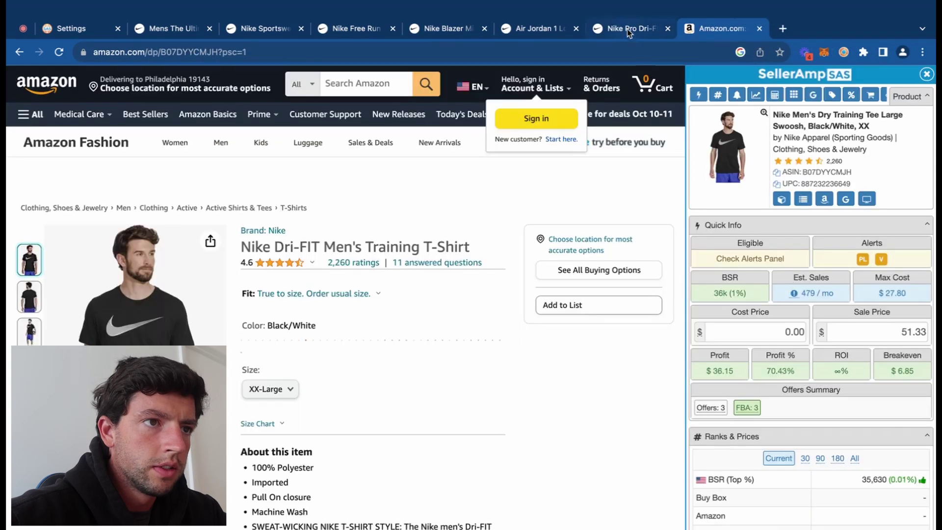
click(627, 28)
Step: Search Amazon for the copied Nike Pro Dri-FIT slim fit top title
drag(734, 229, 572, 212)
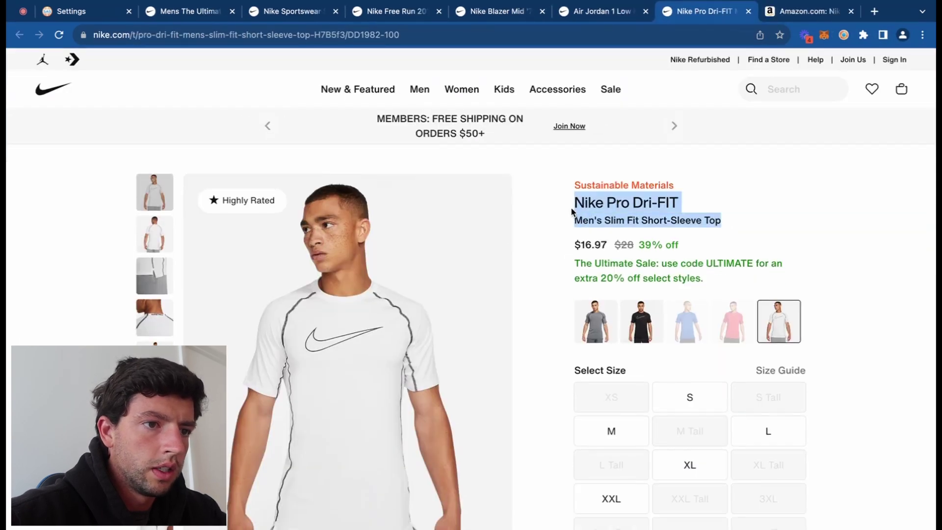
key(ctrl+c)
click(807, 11)
click(373, 66)
key(ctrl+v)
key(Return)
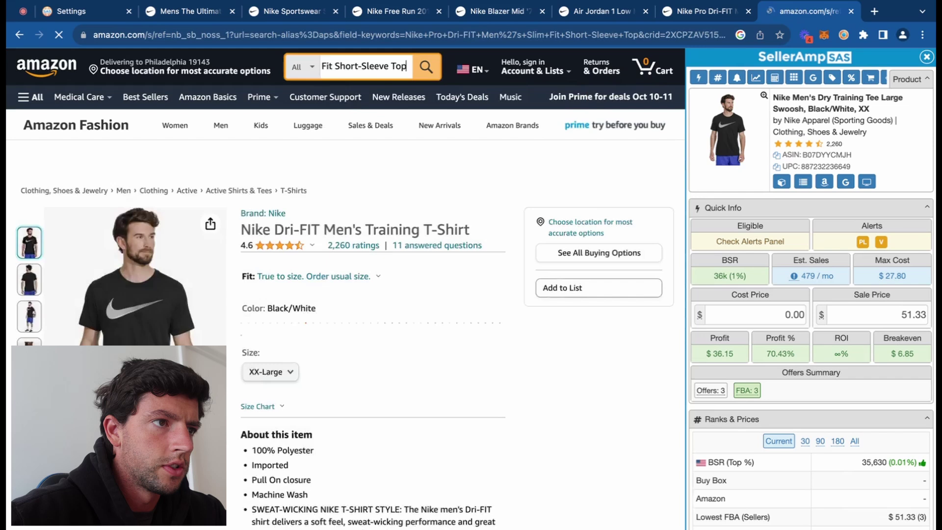
scroll(537, 309, down, 3)
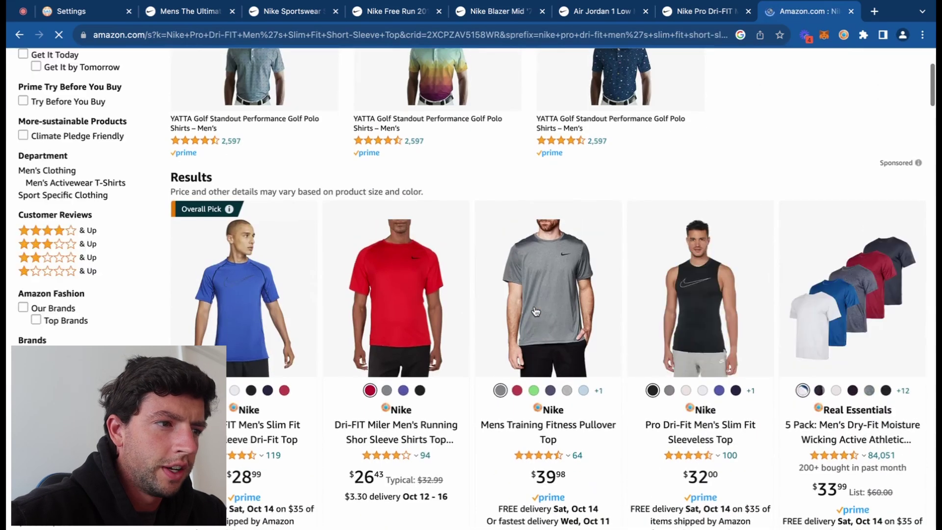
Step: Open the sleeveless top in a new tab and open the short-sleeve slim fit top listing
key(ctrl+shift+Tab)
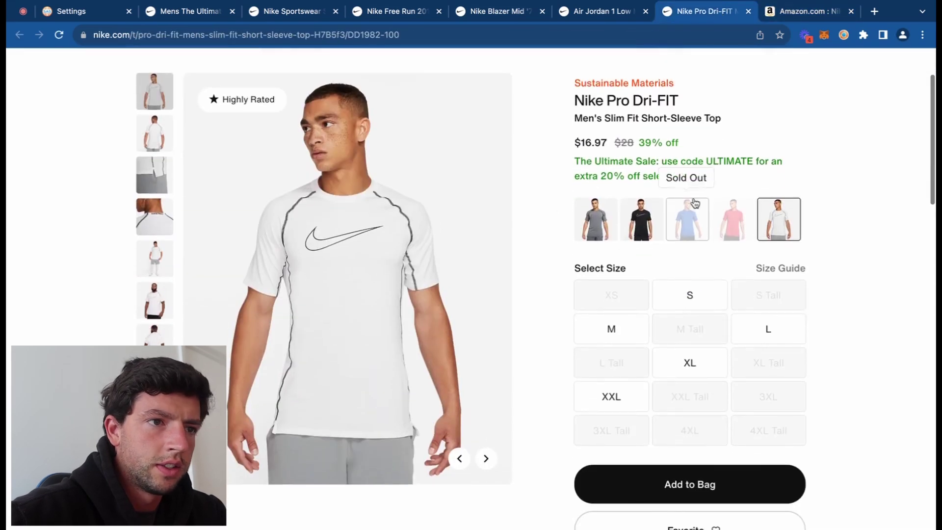
click(782, 18)
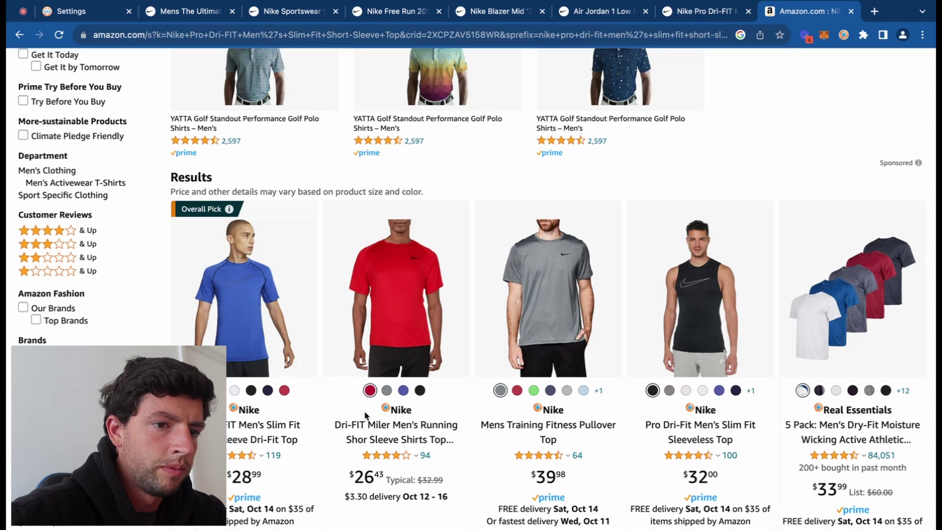
right_click(701, 432)
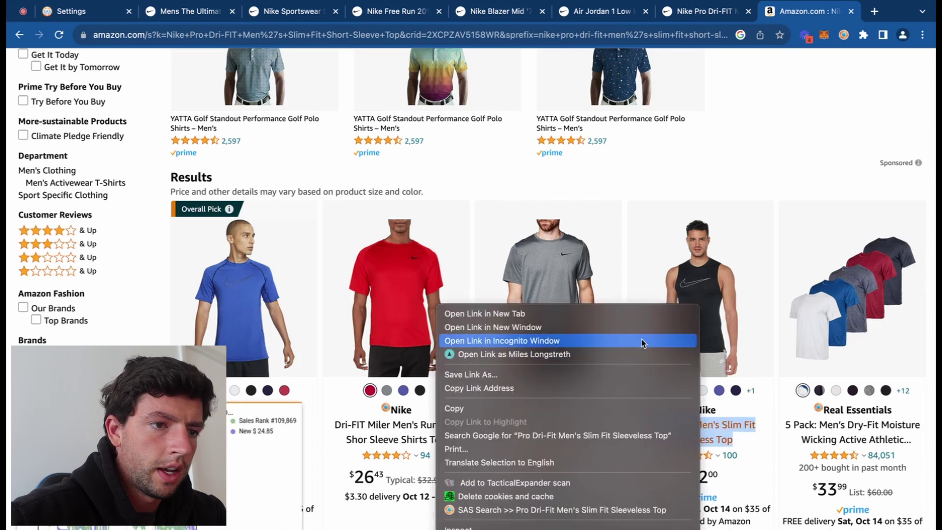
click(635, 314)
click(272, 432)
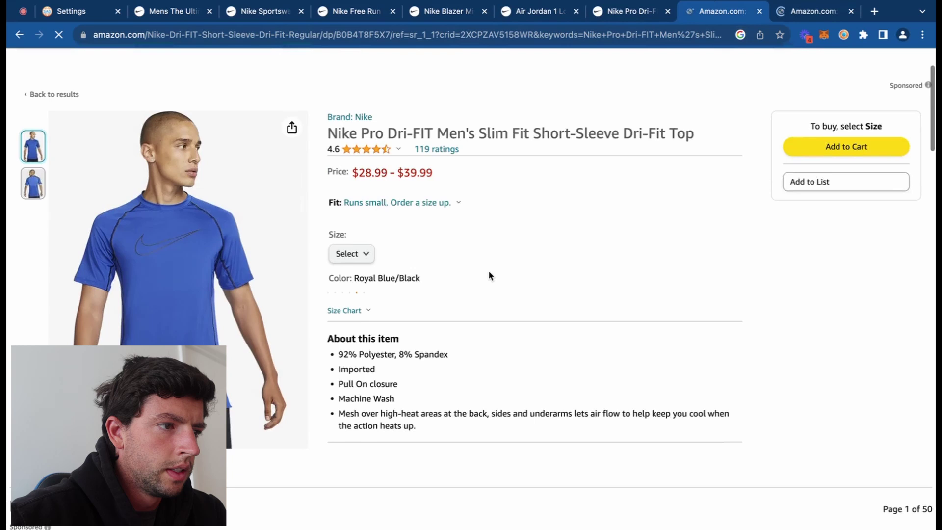
Step: Set the SellerAmp cost price to 17*.8 (13.60), giving $1.15 profit
scroll(489, 276, down, 5)
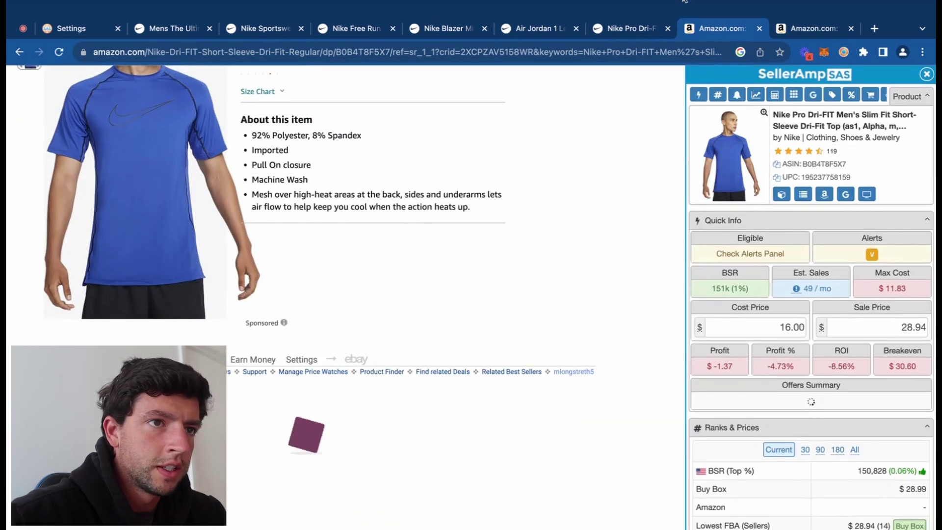
click(631, 11)
click(722, 11)
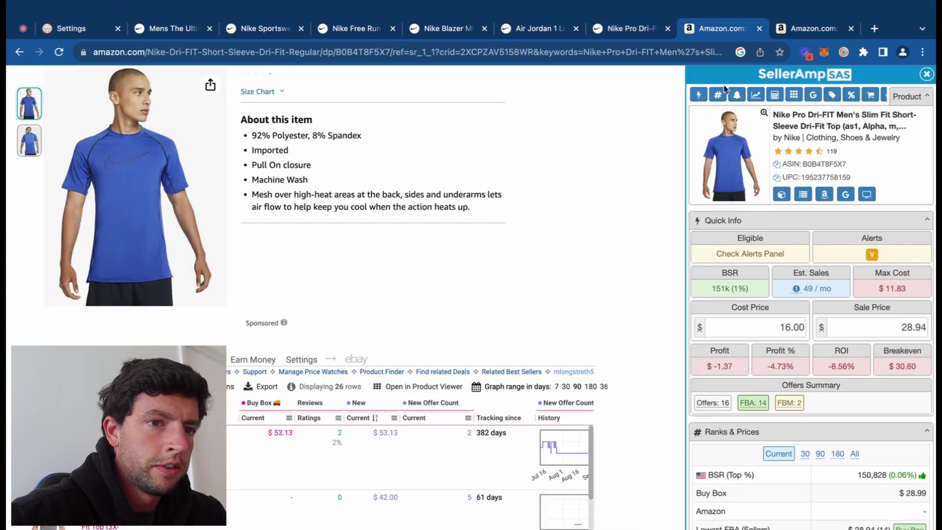
drag(759, 324, 841, 325)
text(17&.8)
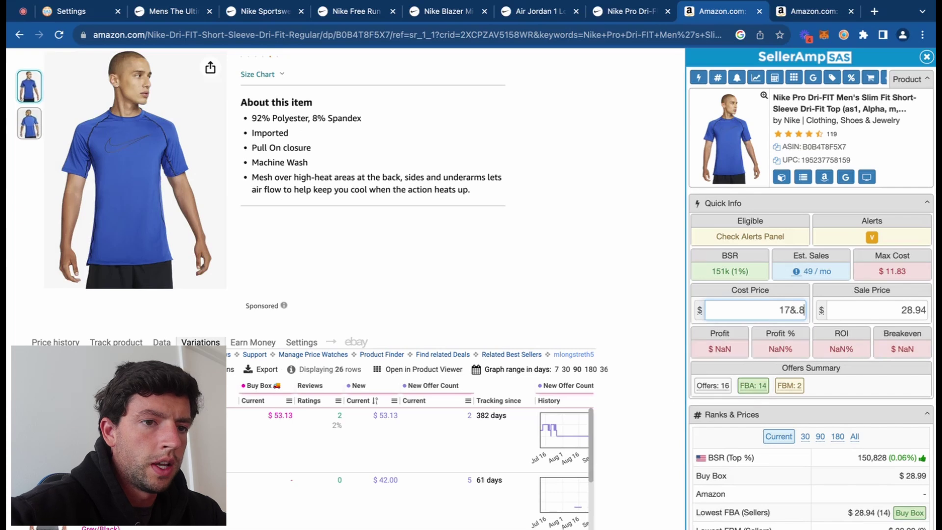
key(BackSpace)
key(BackSpace)
key(BackSpace)
key(BackSpace)
key(BackSpace)
text(17*.)
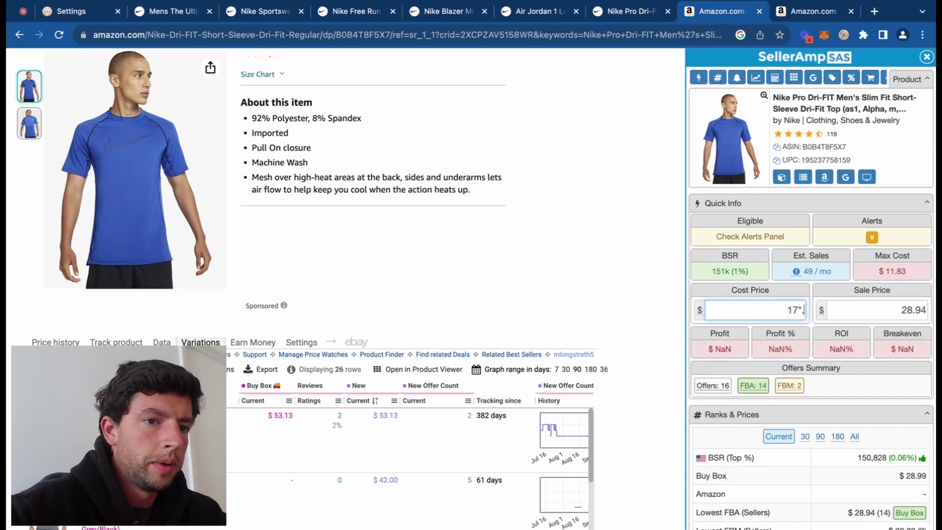
text(8)
key(Return)
Step: Review the top's Keepa price history graph, then its 26-item variations table
scroll(650, 272, up, 10)
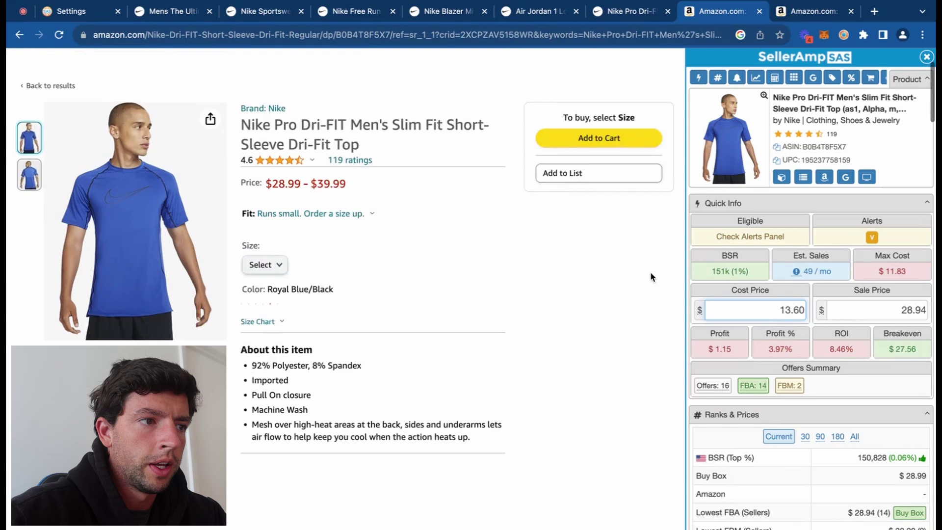
scroll(280, 242, up, 5)
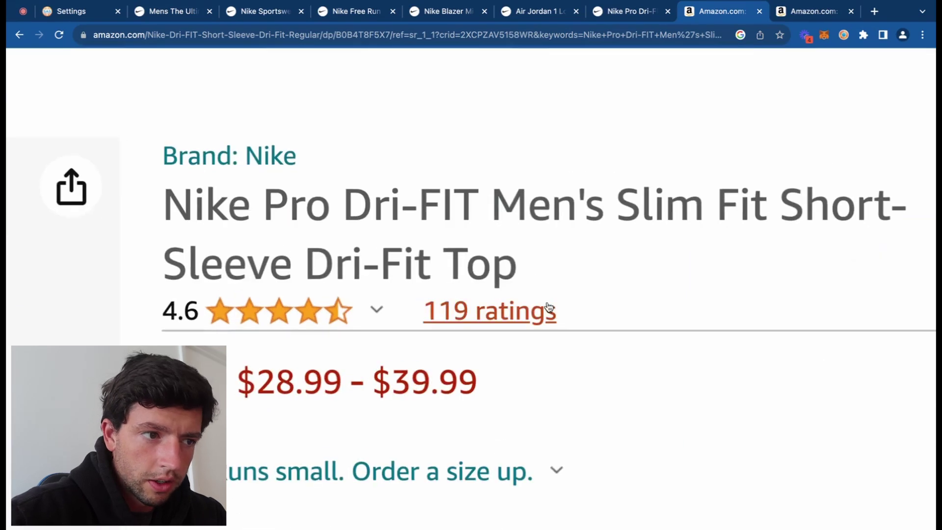
scroll(547, 301, down, 5)
scroll(547, 301, down, 10)
scroll(548, 304, up, 5)
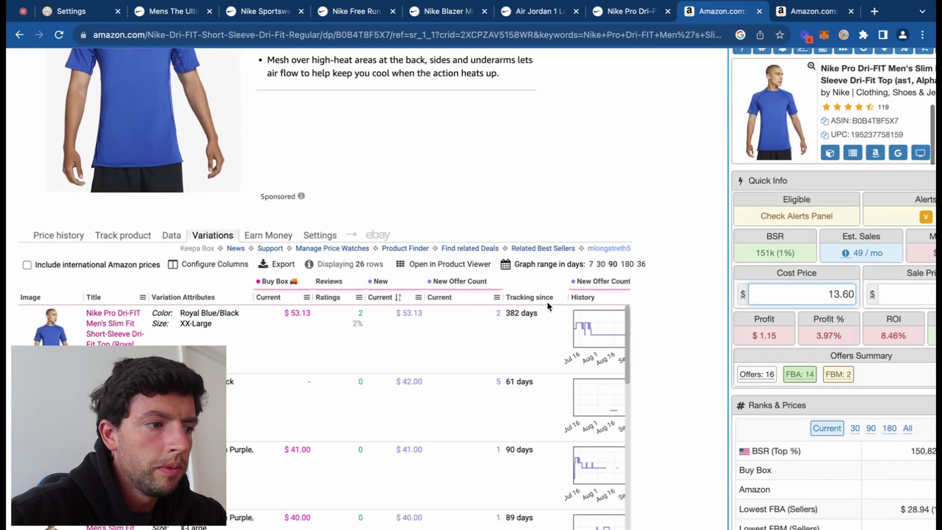
click(71, 239)
scroll(326, 285, down, 3)
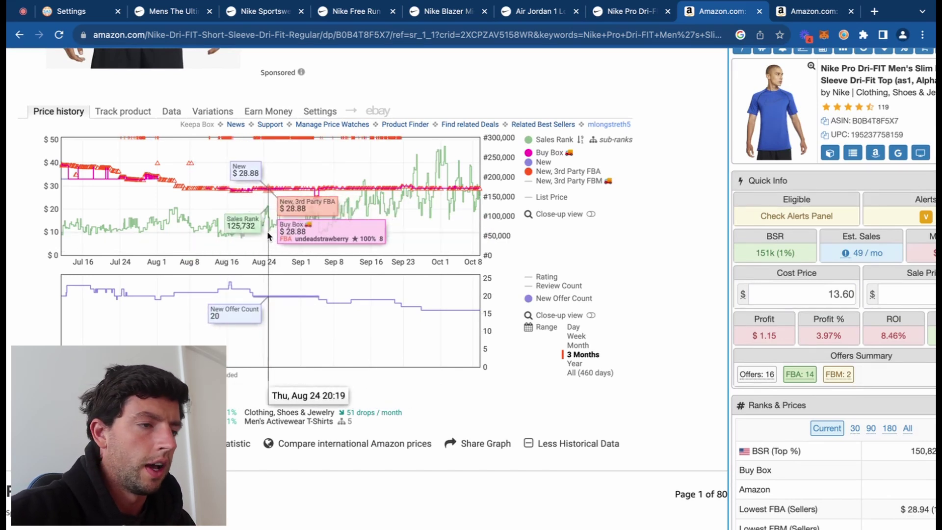
click(212, 111)
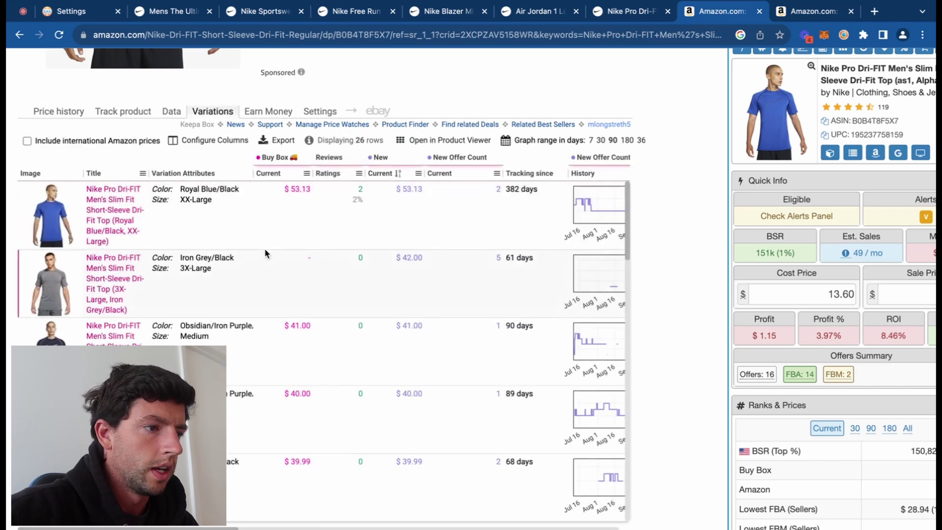
Step: Compare the top's black and white Nike colours against Amazon's Keepa variations
click(630, 11)
click(721, 11)
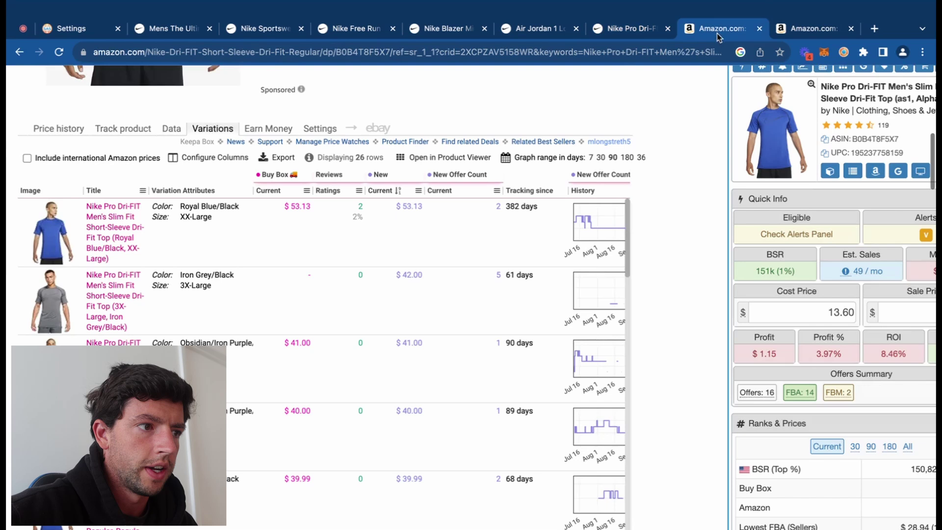
scroll(302, 317, down, 2)
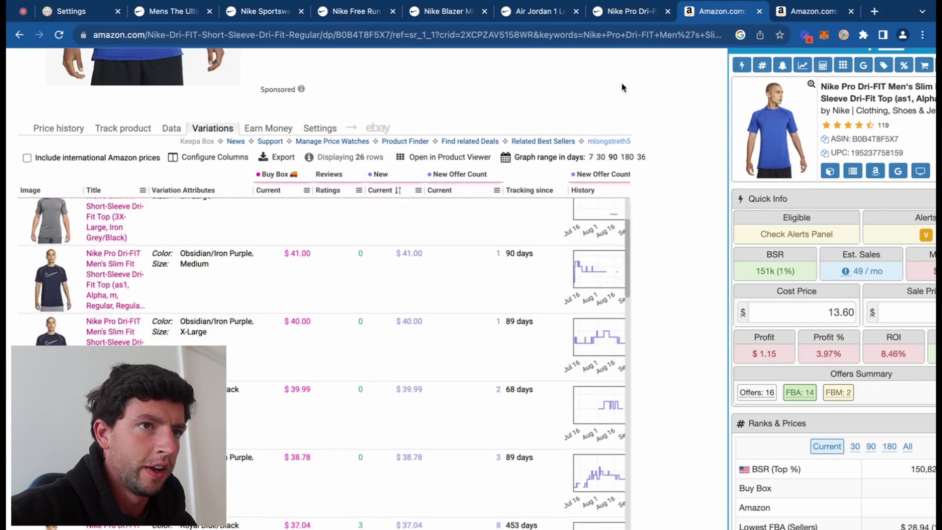
click(633, 12)
click(642, 218)
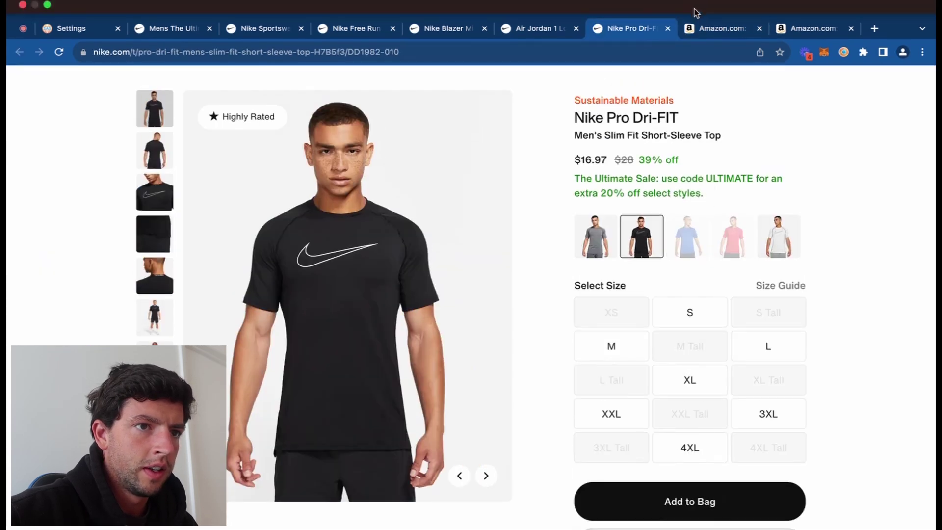
click(779, 219)
click(721, 11)
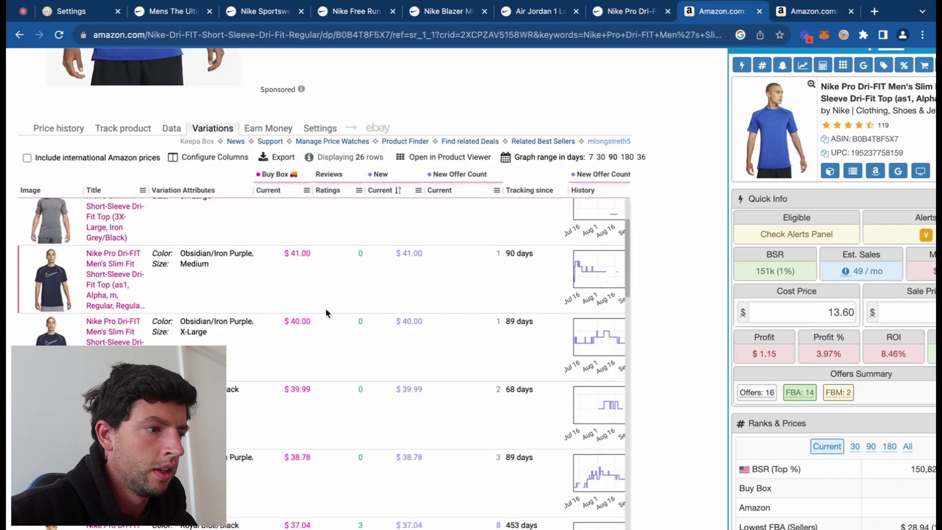
scroll(327, 313, down, 10)
scroll(326, 314, up, 4)
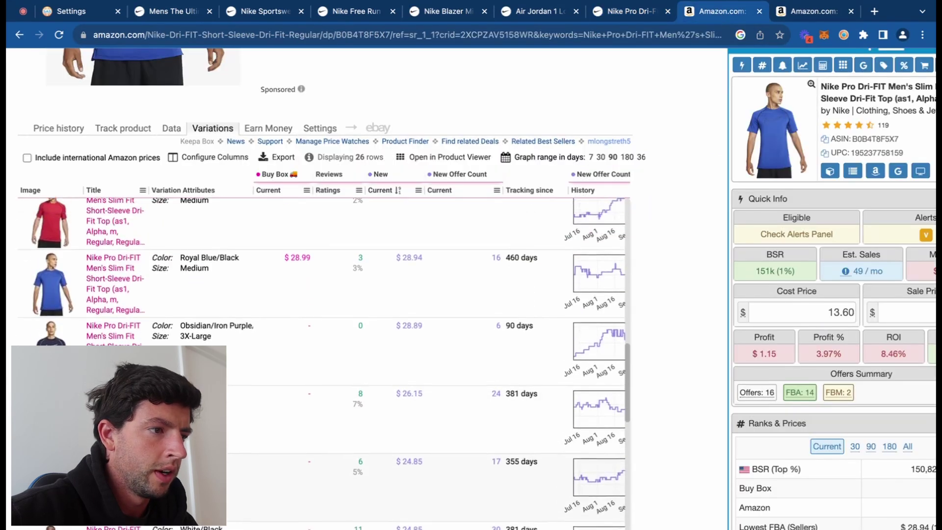
Step: Confirm the red colour is sold out on Nike and find University Red/Black Large at $33.00
click(638, 12)
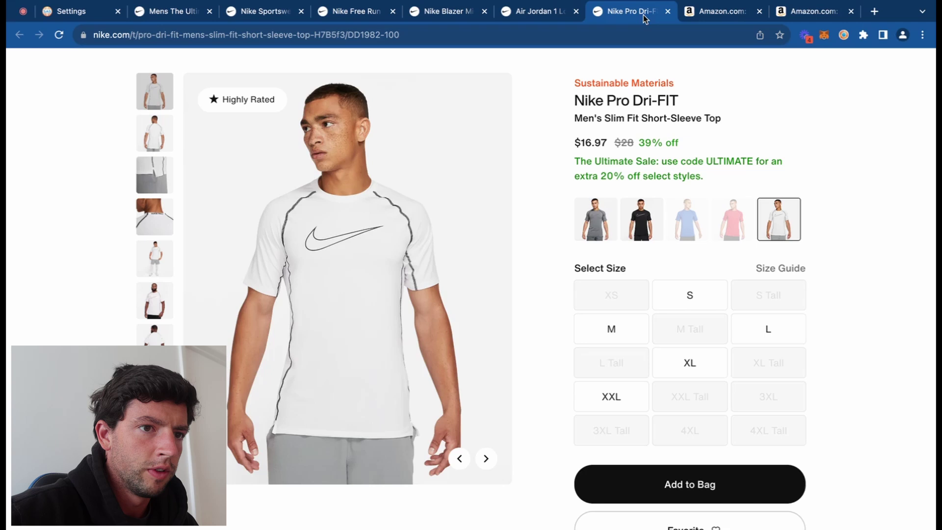
click(720, 221)
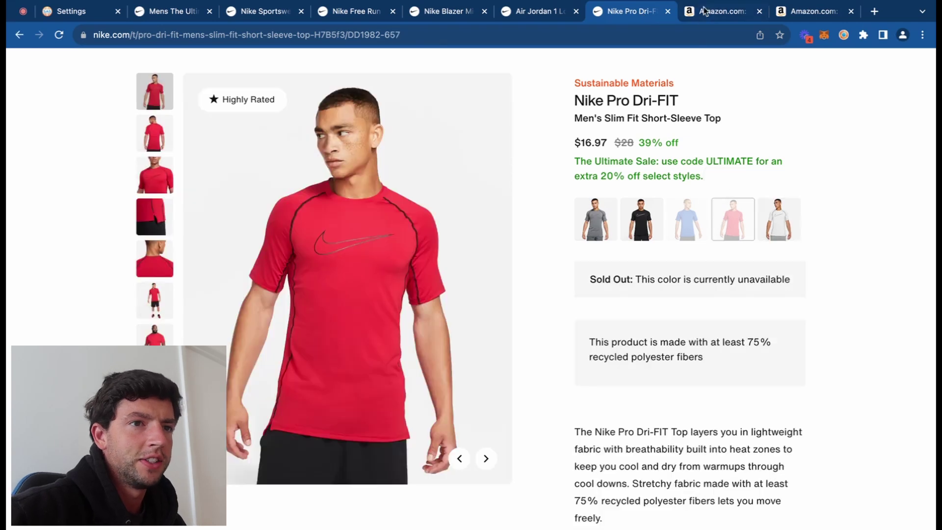
click(721, 10)
scroll(18, 294, up, 3)
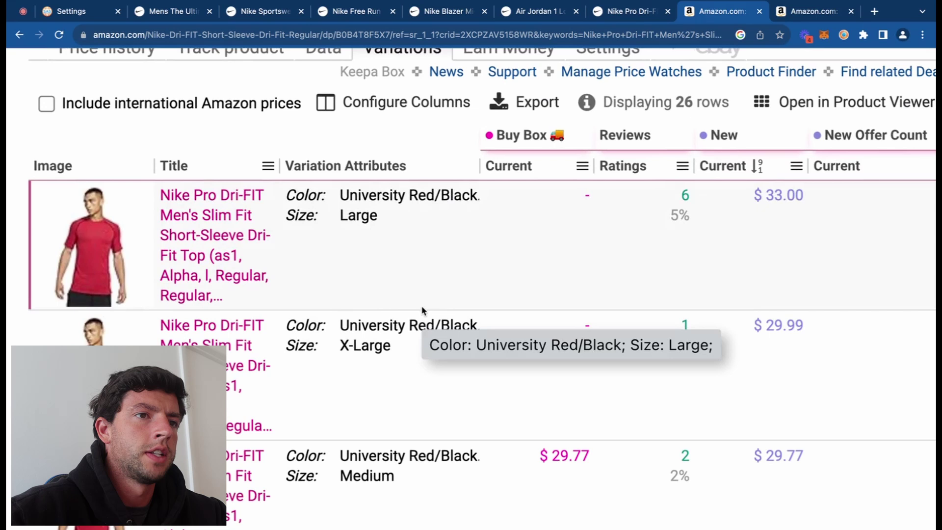
Step: Export Amazon's Pro Dri-FIT slim fit top listing to the Out Of Stock sheet via SellerAmp
key(ctrl+0)
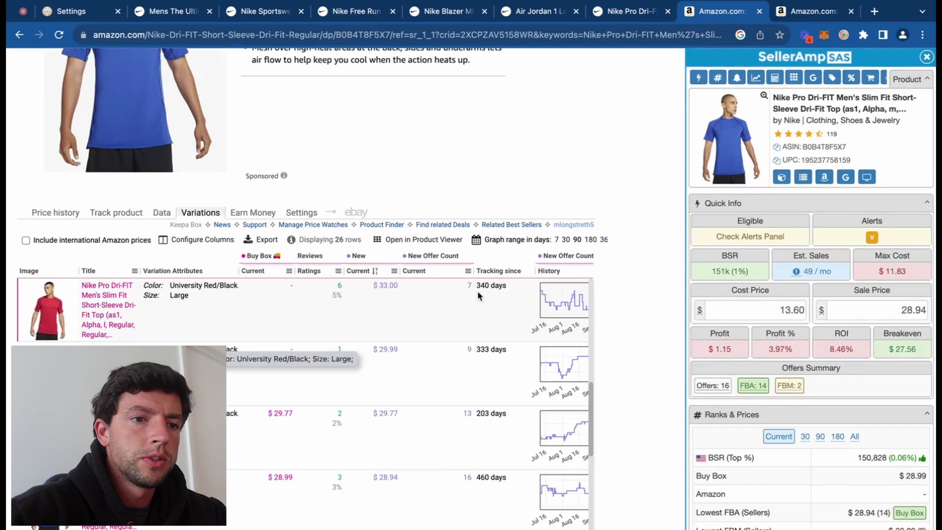
scroll(915, 273, down, 15)
scroll(916, 279, up, 2)
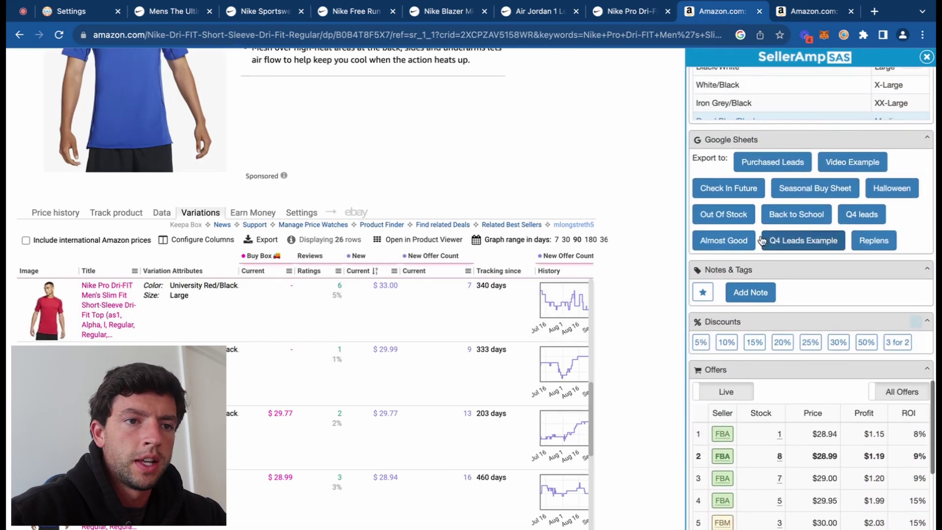
click(724, 216)
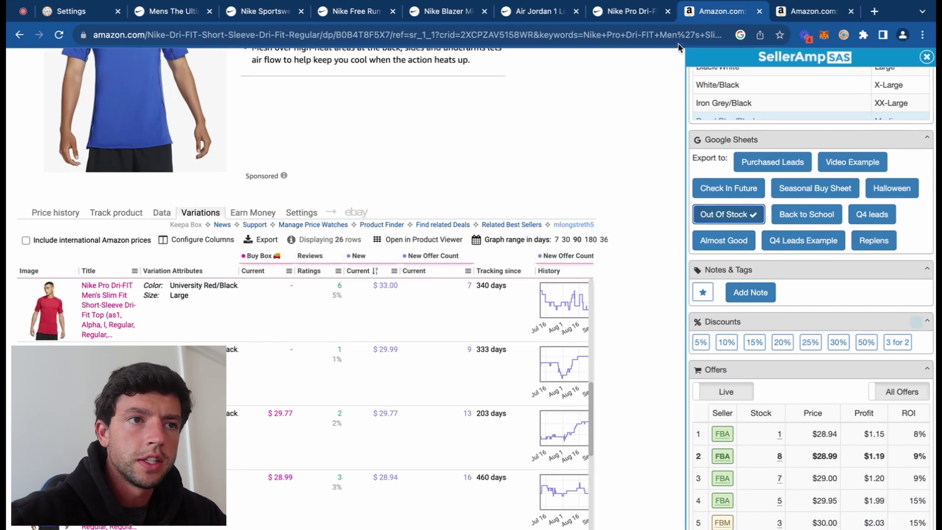
Step: Close the finished short-sleeve top tab, find the Nike Pro Dri-FIT sleeveless top via Google, and view white
click(759, 10)
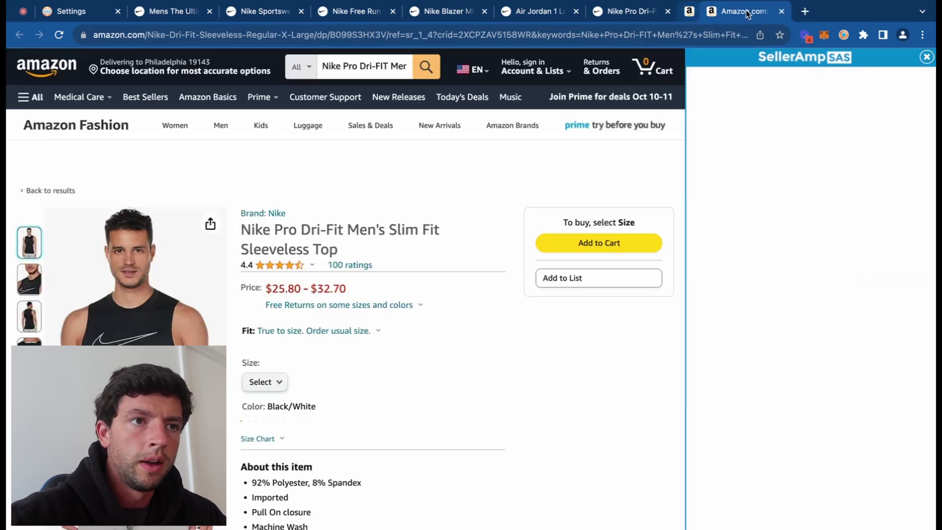
click(852, 184)
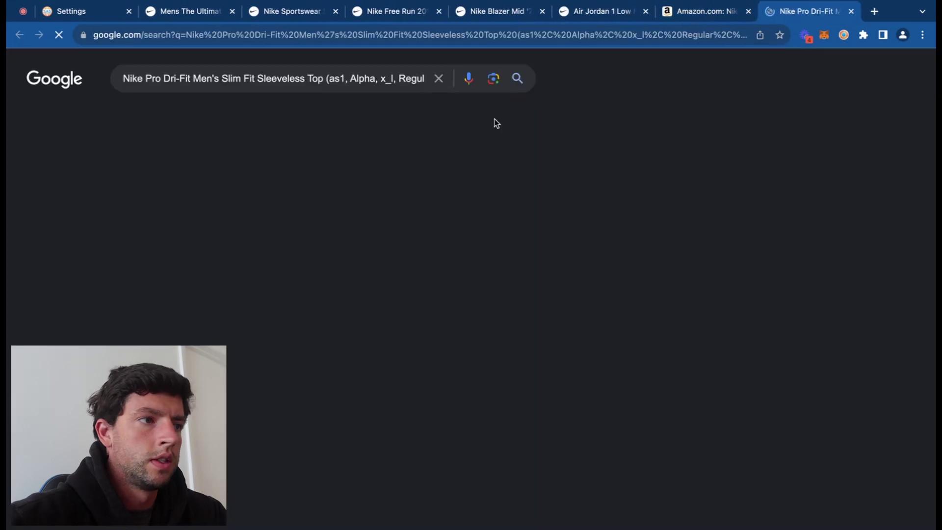
click(151, 320)
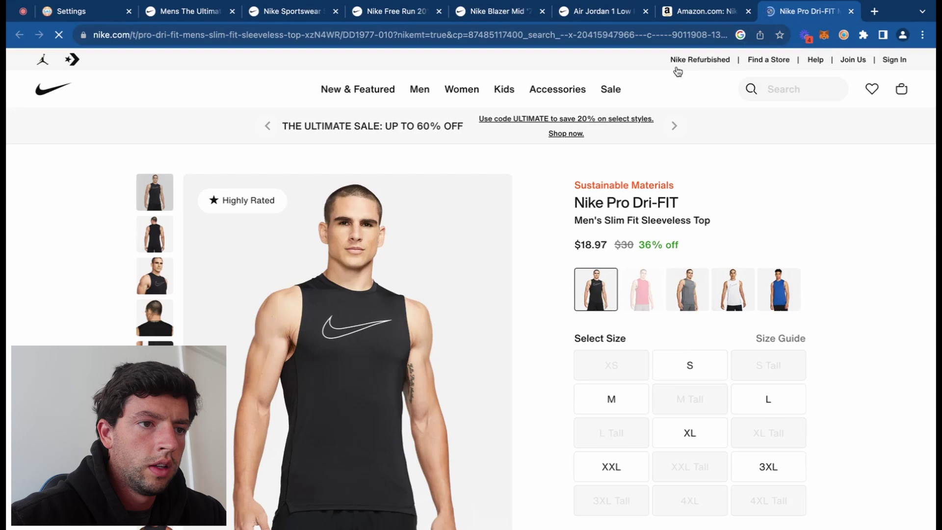
click(735, 328)
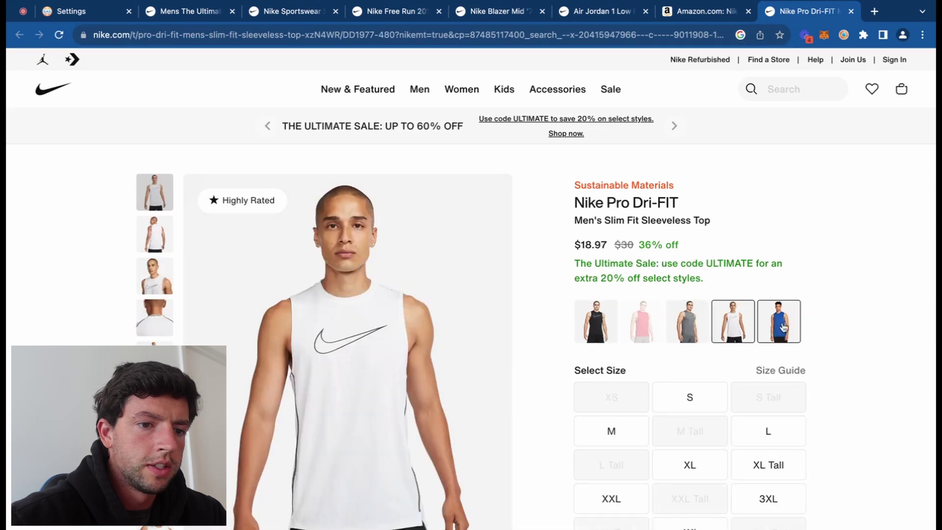
Step: Show the Amazon listing's Keepa variations table and compare it against the Nike top's colourways
click(697, 15)
scroll(392, 252, down, 12)
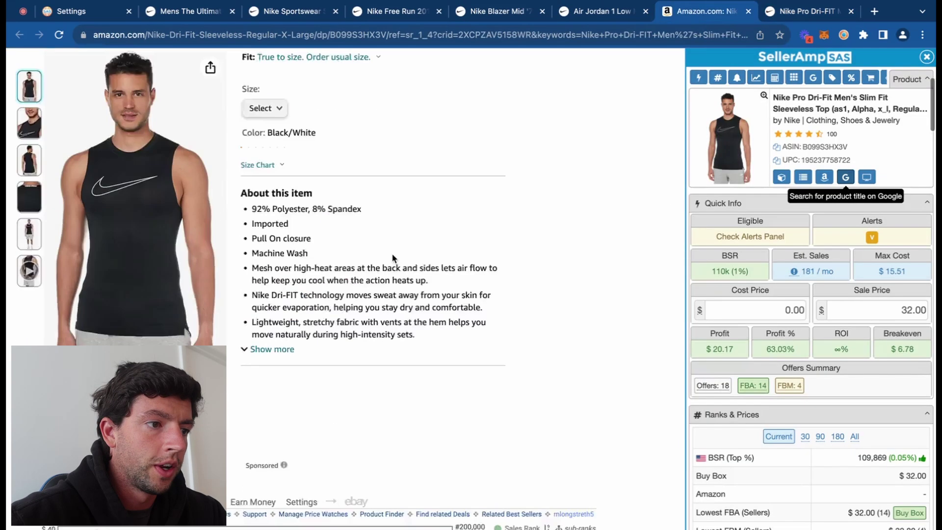
click(218, 227)
scroll(432, 204, down, 2)
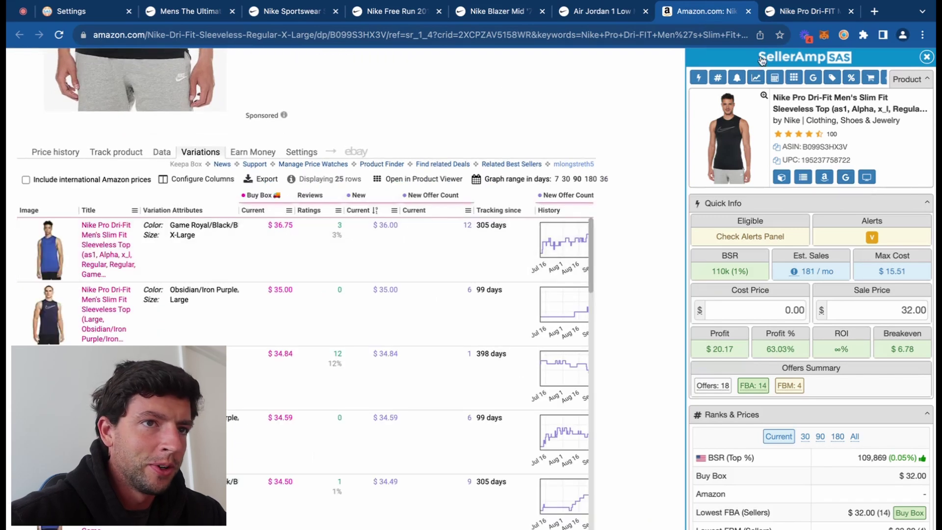
click(805, 11)
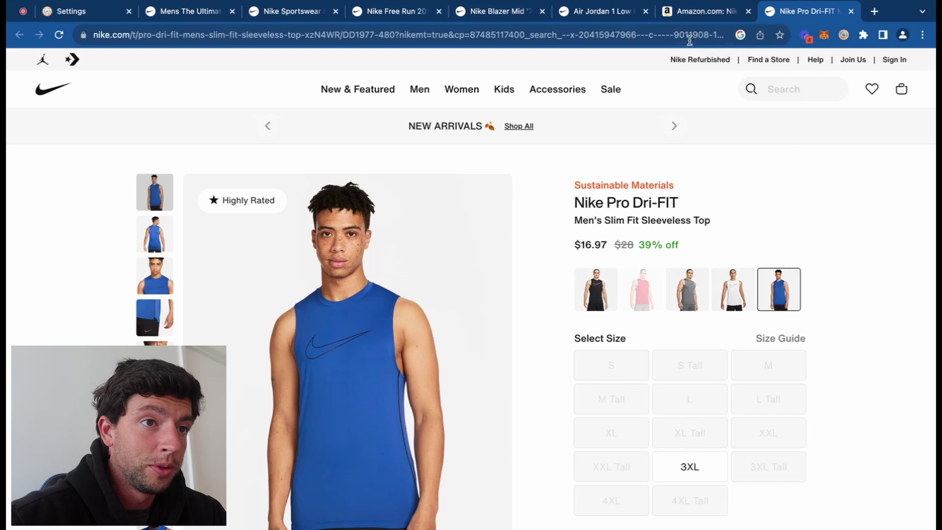
click(686, 15)
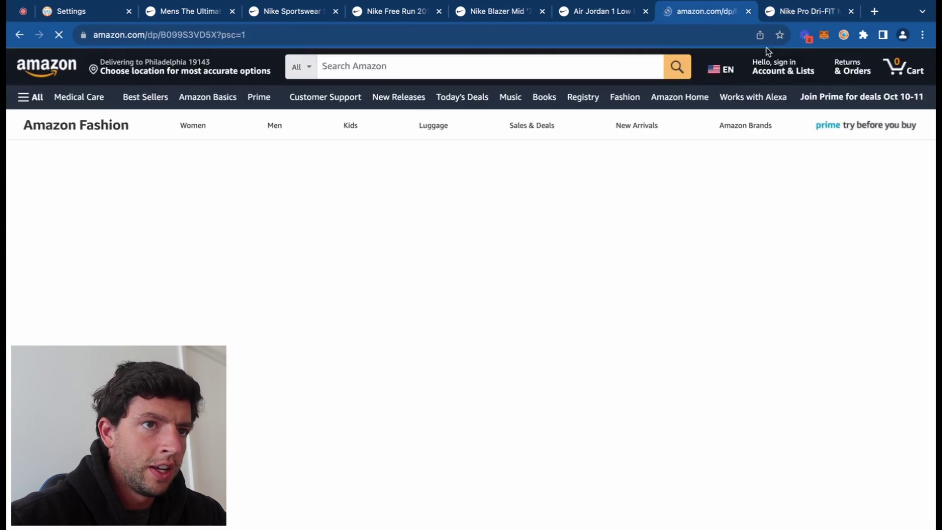
click(795, 11)
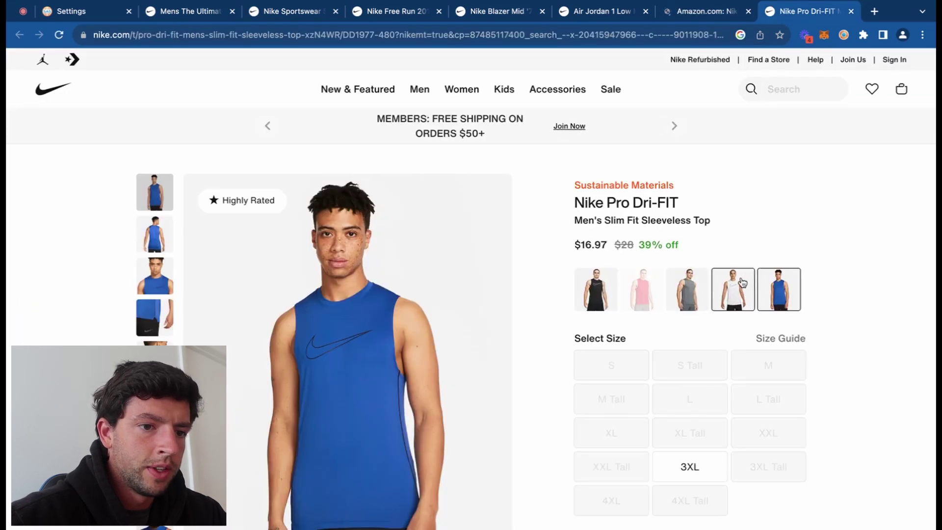
Step: Select the white colourway on Nike and bring up the Amazon white Large top listing without the cash-back popup
click(733, 322)
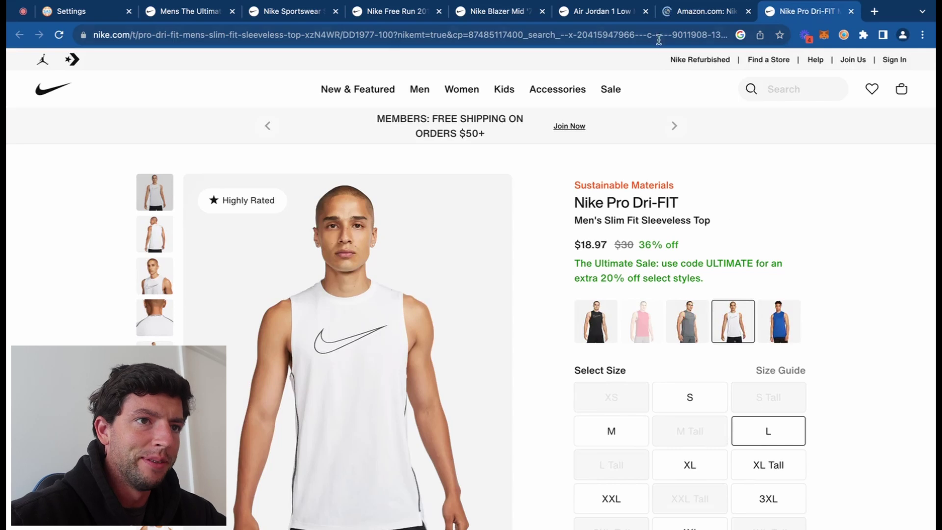
click(682, 10)
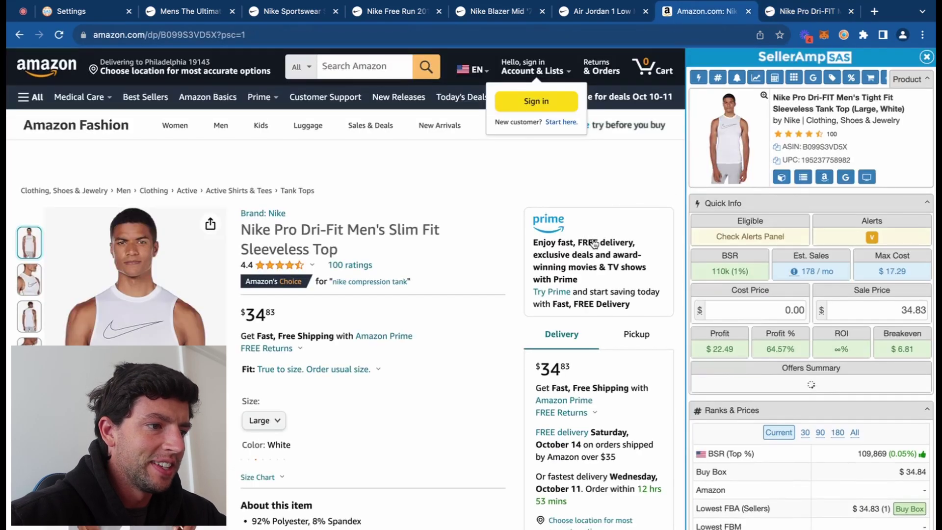
click(804, 11)
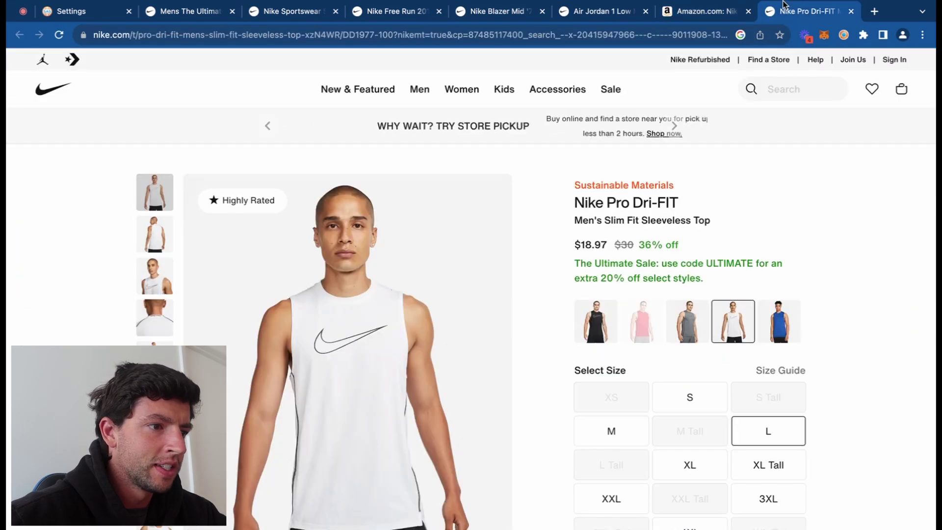
click(691, 12)
click(900, 72)
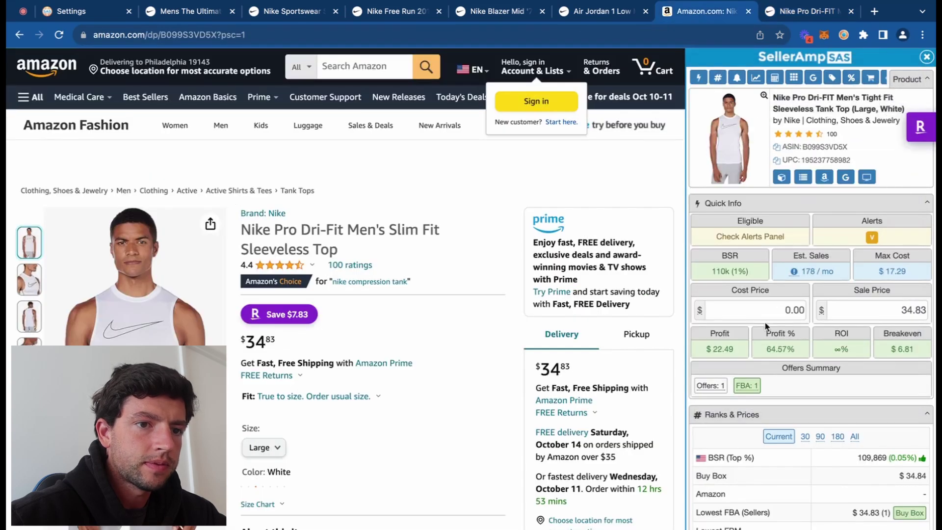
Step: Enter a 15.20 SellerAmp cost price, giving $6.53 profit and 42.96% ROI
click(765, 312)
text(19*.8)
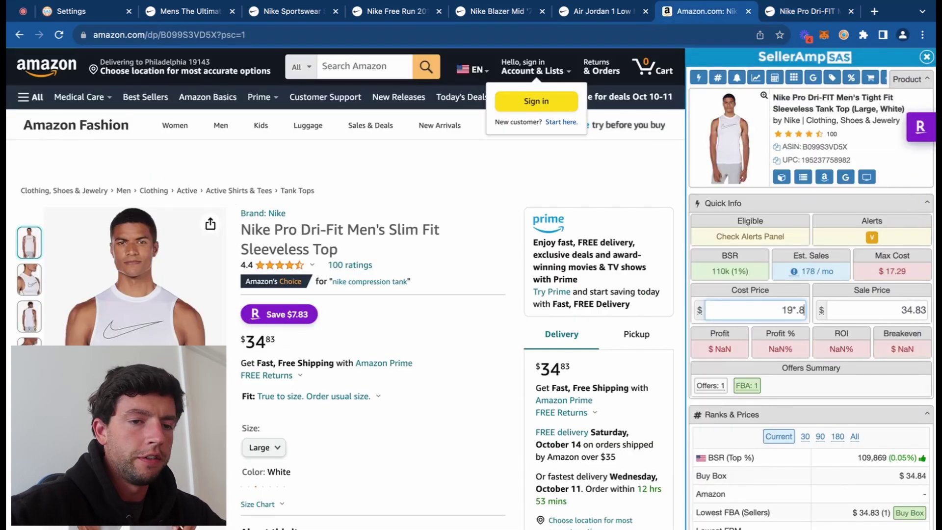
click(795, 11)
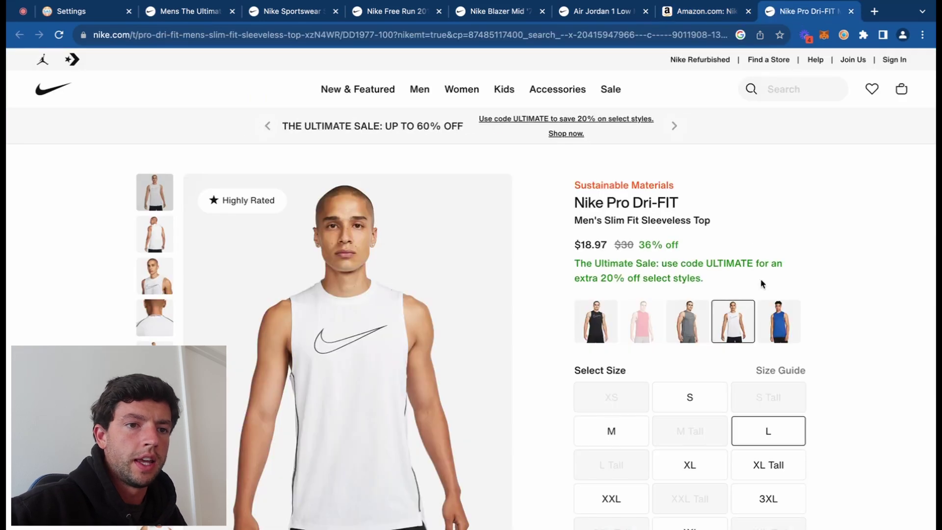
scroll(763, 276, up, 5)
scroll(756, 275, down, 5)
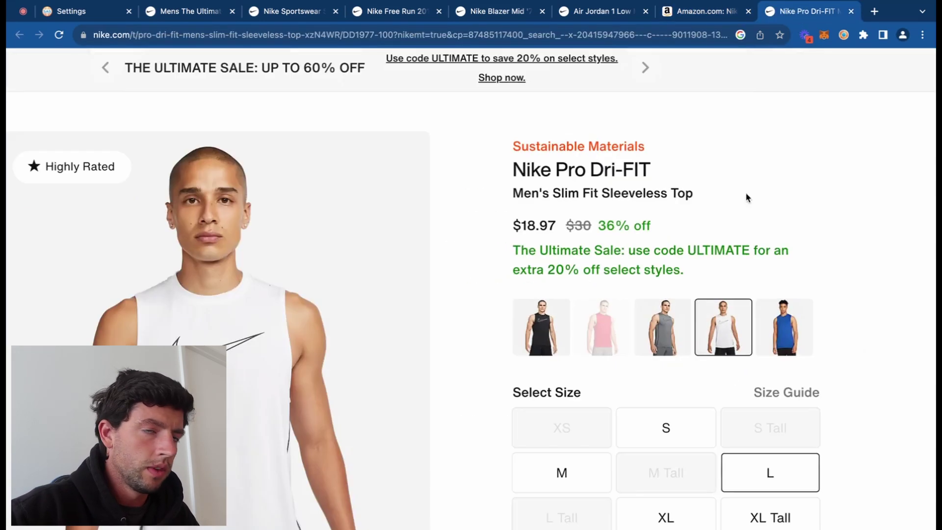
click(707, 11)
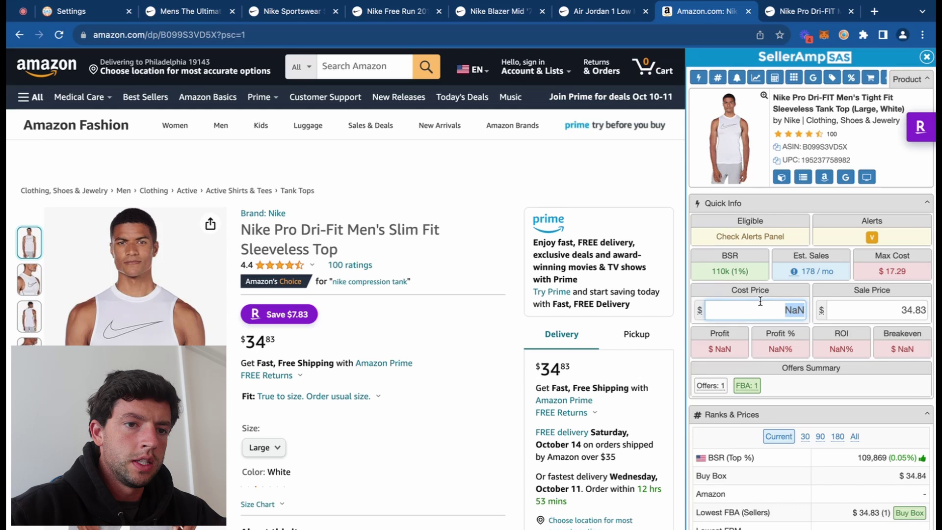
text(15.20)
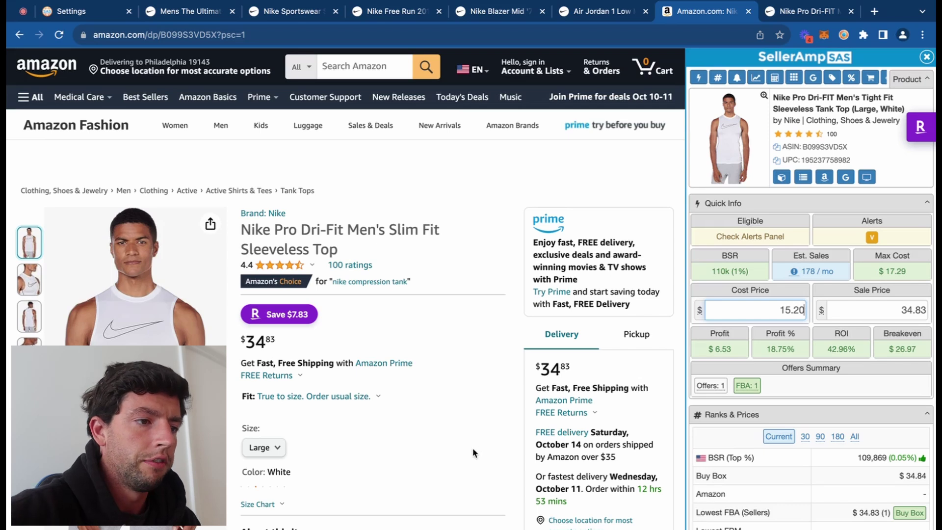
Step: Open the Medium White tight-fit variation from the Keepa variations table
scroll(473, 448, down, 15)
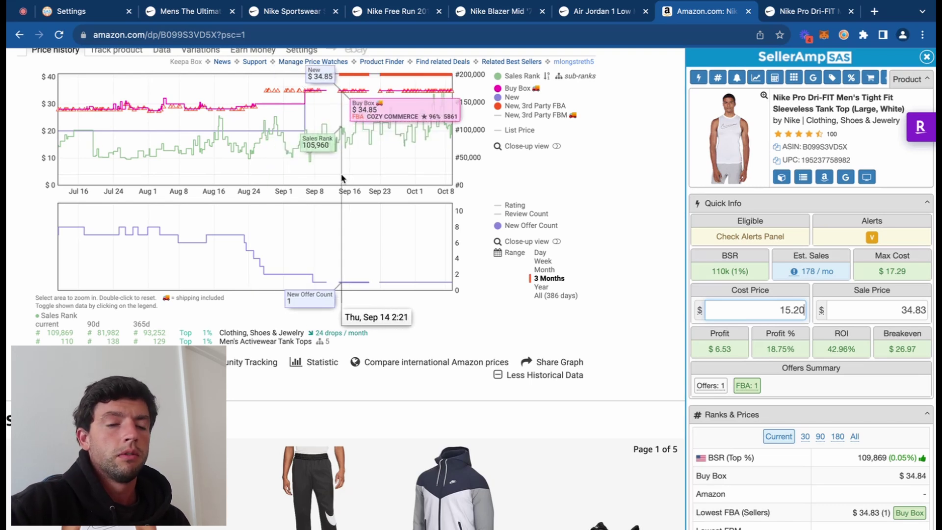
click(195, 68)
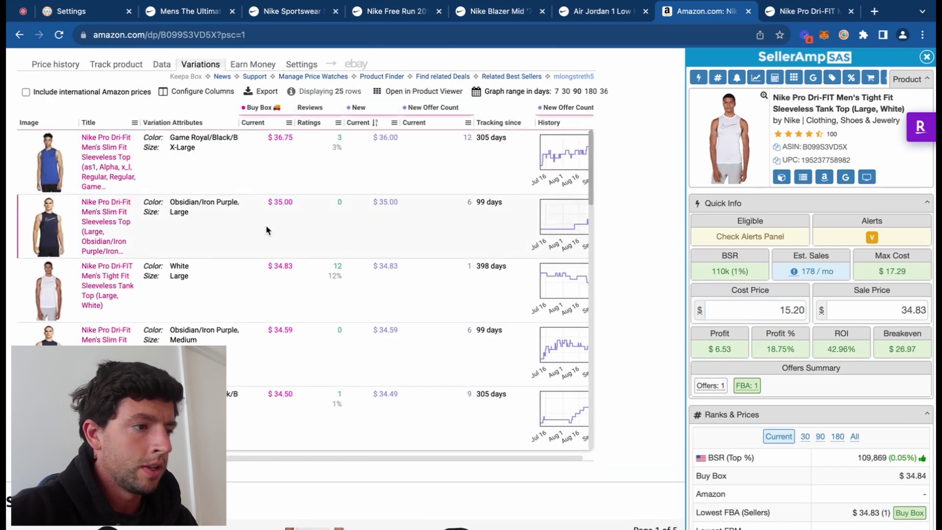
scroll(267, 231, down, 5)
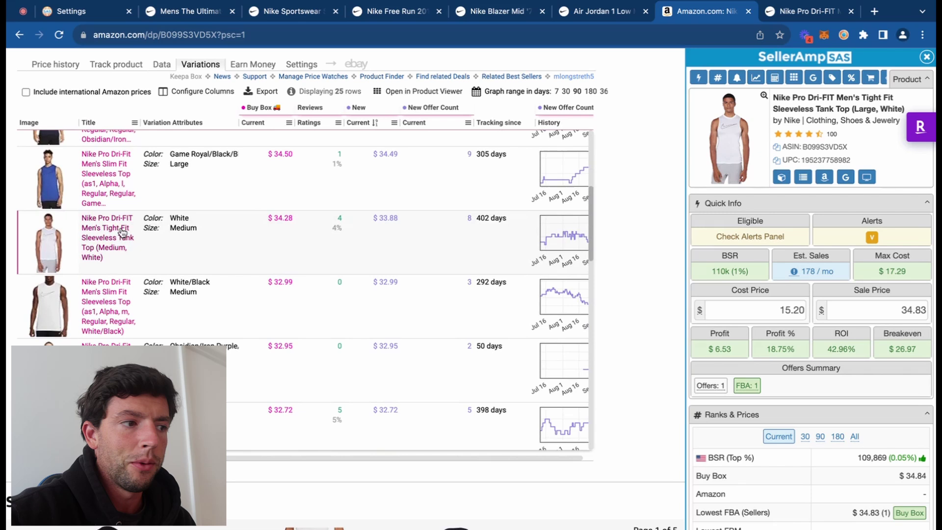
click(105, 224)
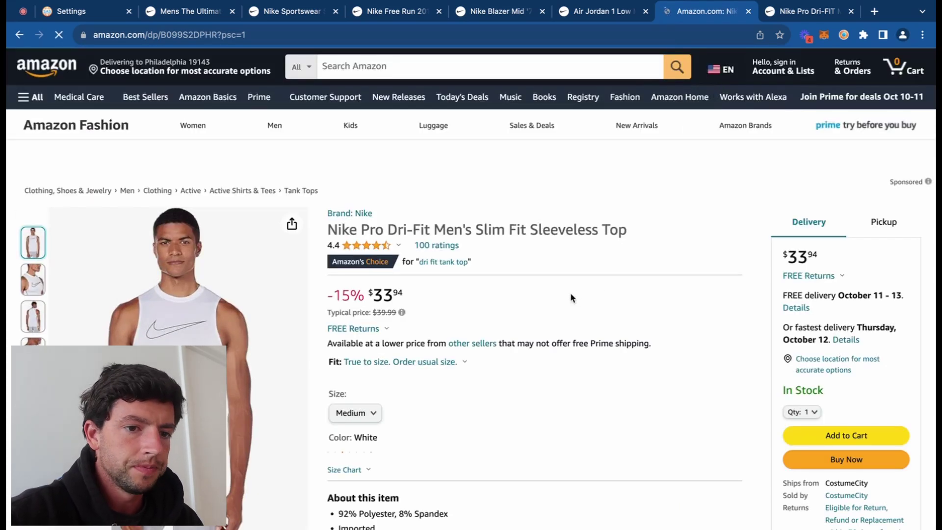
scroll(530, 462, down, 2)
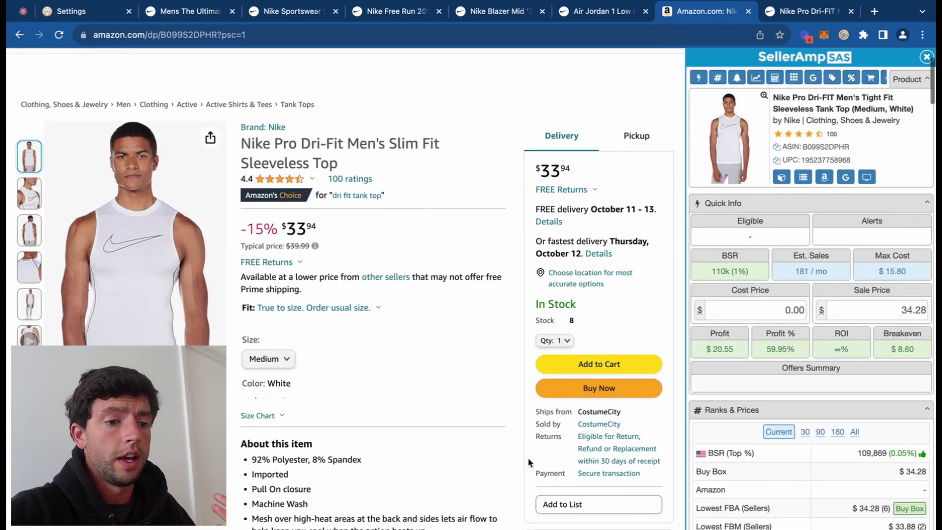
scroll(540, 417, down, 2)
scroll(554, 375, up, 5)
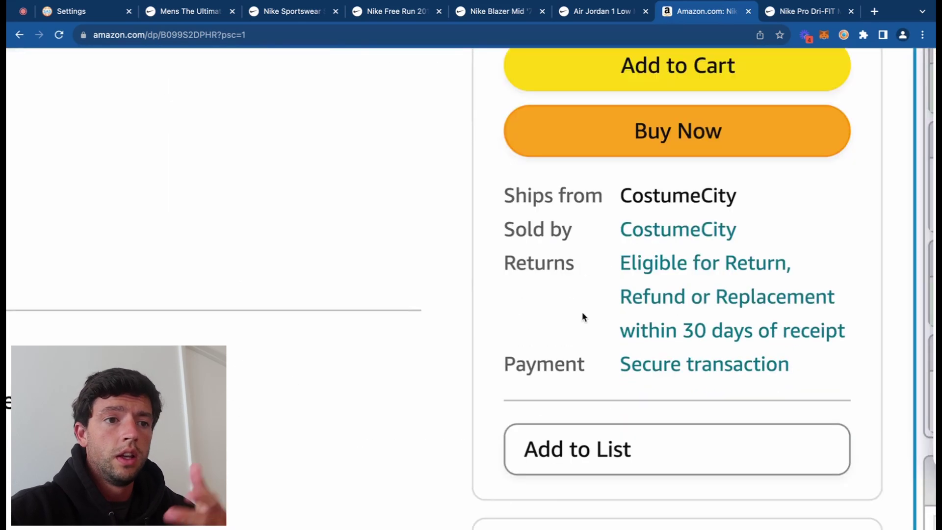
scroll(582, 311, down, 5)
Step: Set the Medium tank's SellerAmp cost price to 15.00 for $4.80 profit and close the Pro Dri-FIT tab
click(899, 74)
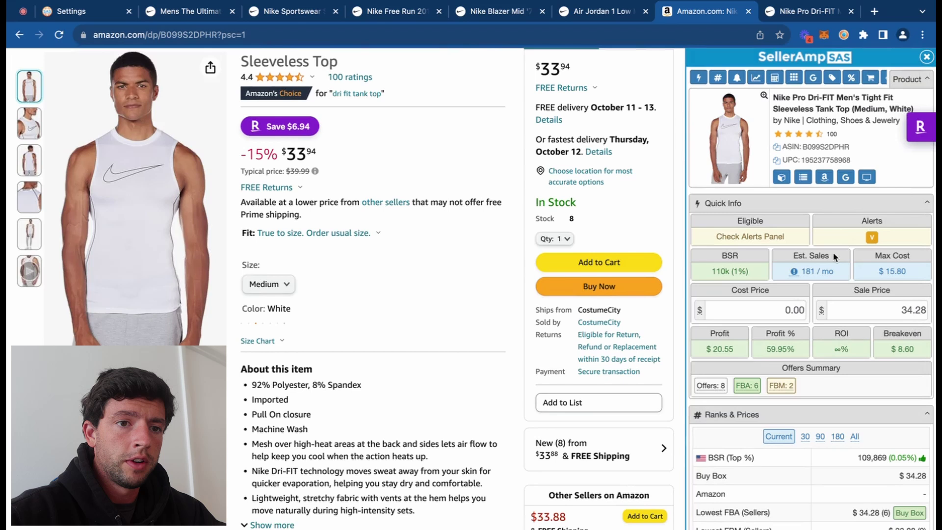
click(766, 310)
text(15)
click(847, 295)
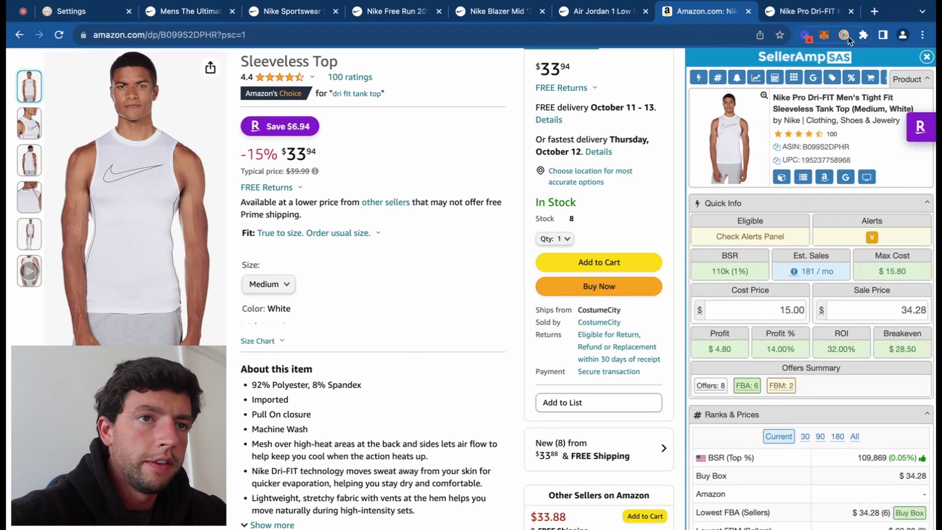
click(851, 11)
Step: Copy the Air Jordan 1 Low style code 553558-063 from the Nike page
click(727, 13)
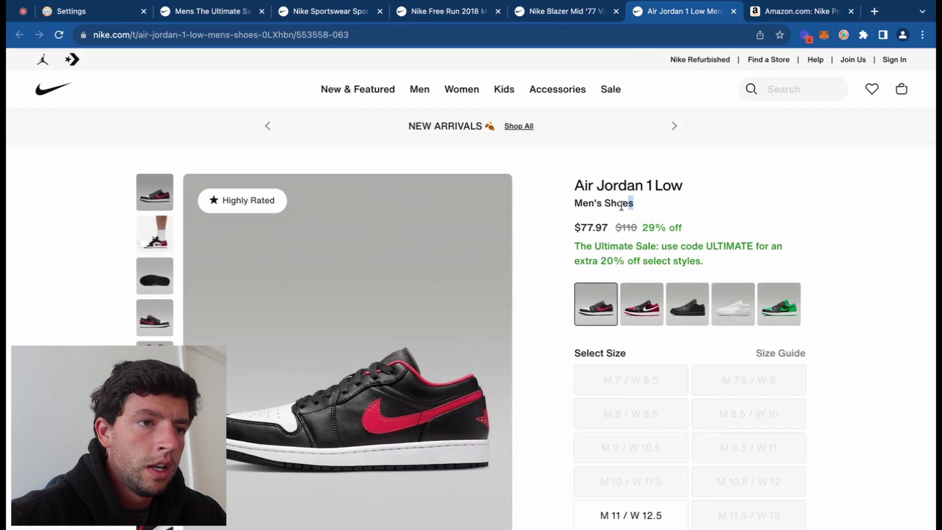
drag(621, 205, 575, 187)
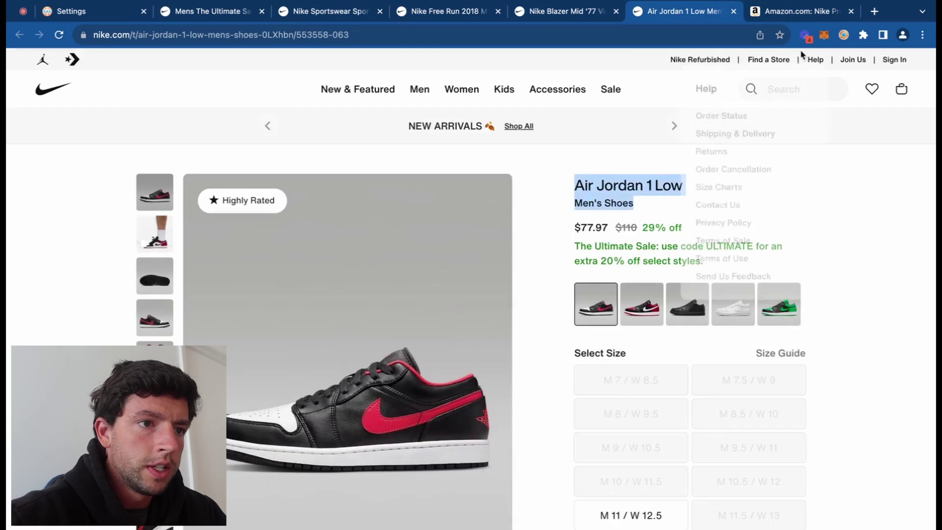
scroll(686, 337, down, 3)
scroll(683, 336, down, 8)
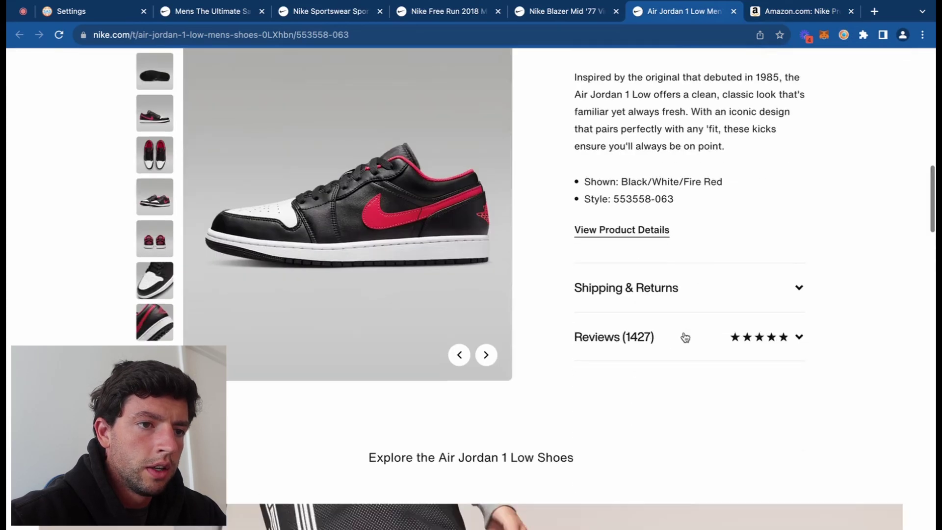
scroll(683, 314, up, 1)
drag(676, 332, 613, 329)
key(ctrl+c)
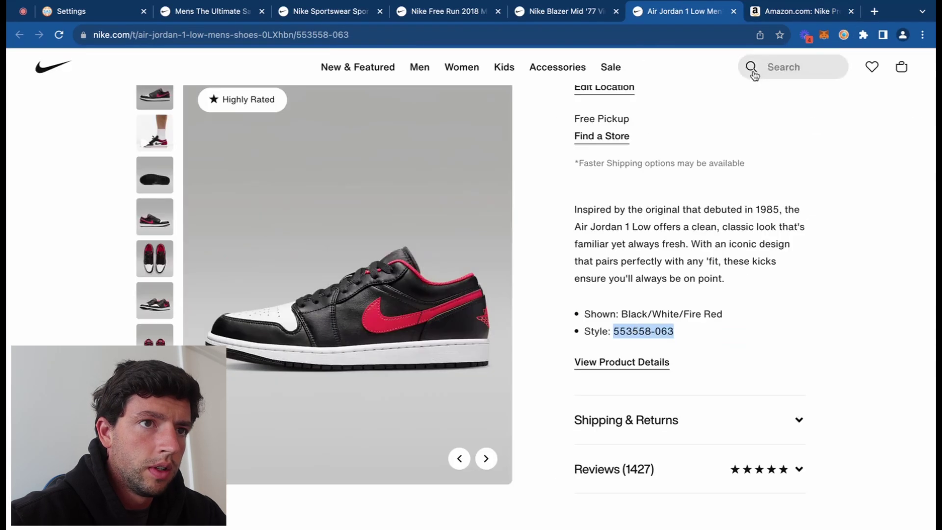
Step: Search Amazon for 553558-063, open the first Jordan listing, and pick men's size 11 on Nike
click(785, 12)
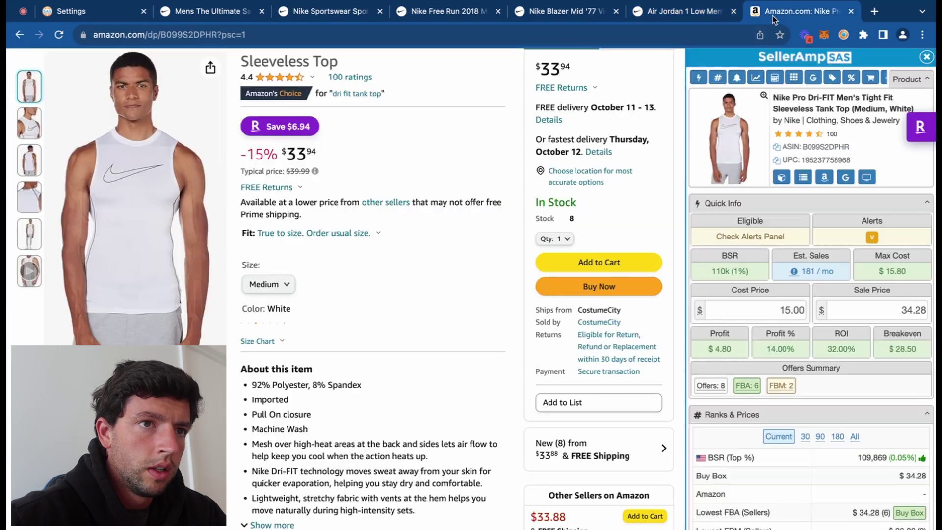
scroll(357, 120, up, 2)
click(353, 68)
key(ctrl+v)
key(Return)
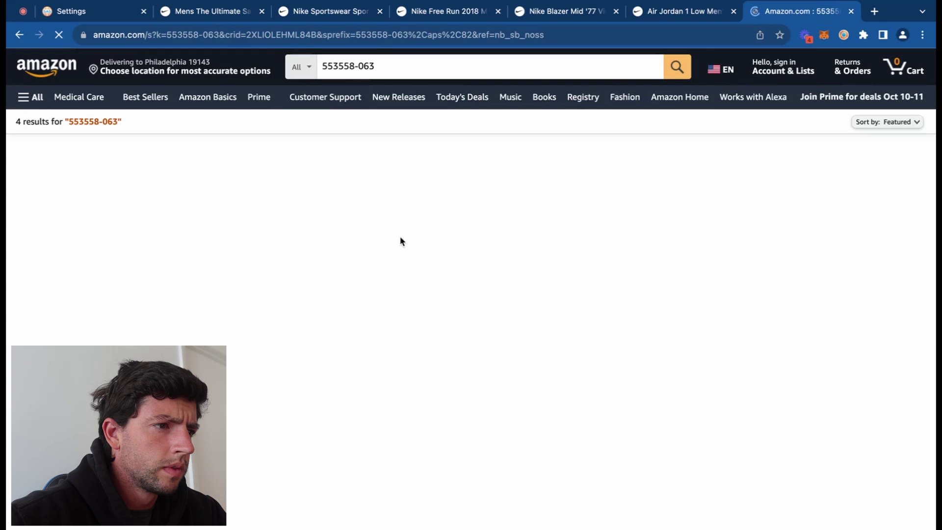
click(278, 382)
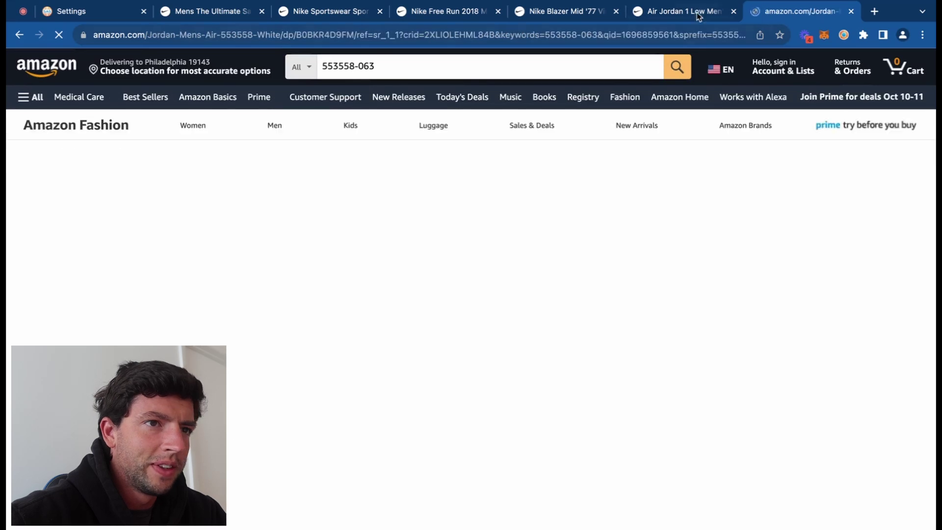
click(685, 11)
scroll(727, 142, up, 5)
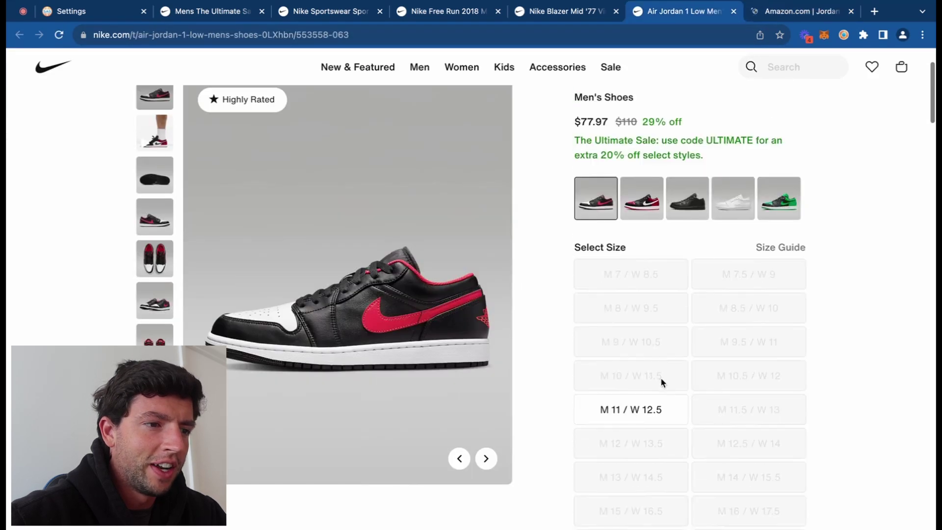
click(647, 417)
Step: Select size 11 on the Amazon Jordan listing
click(800, 11)
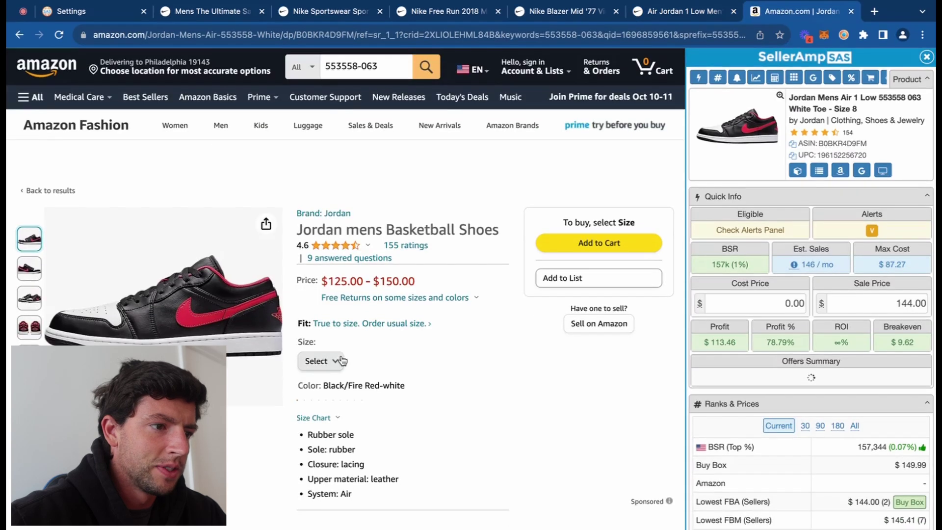
click(342, 360)
click(324, 295)
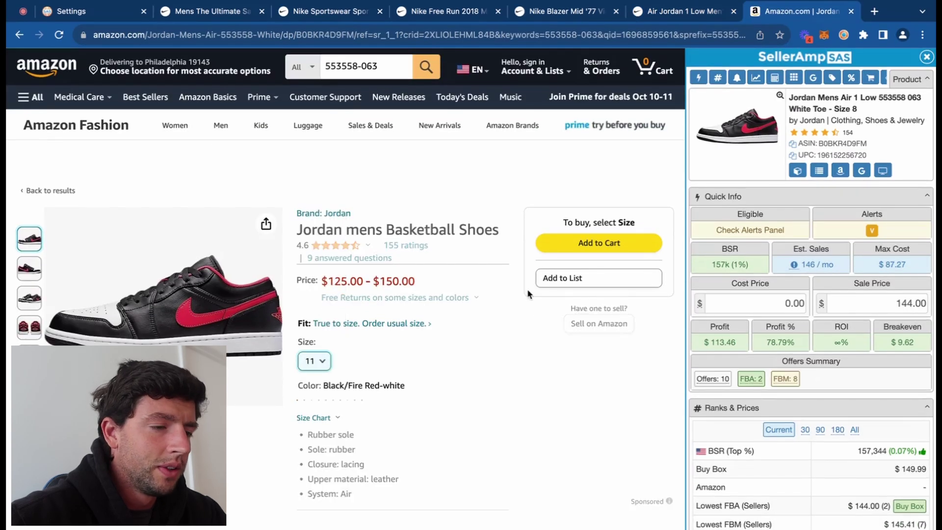
click(674, 15)
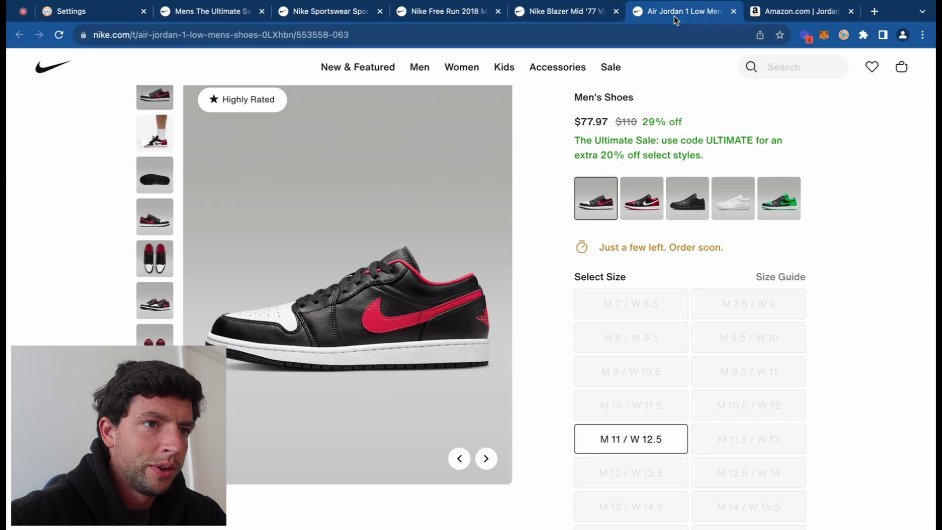
click(780, 14)
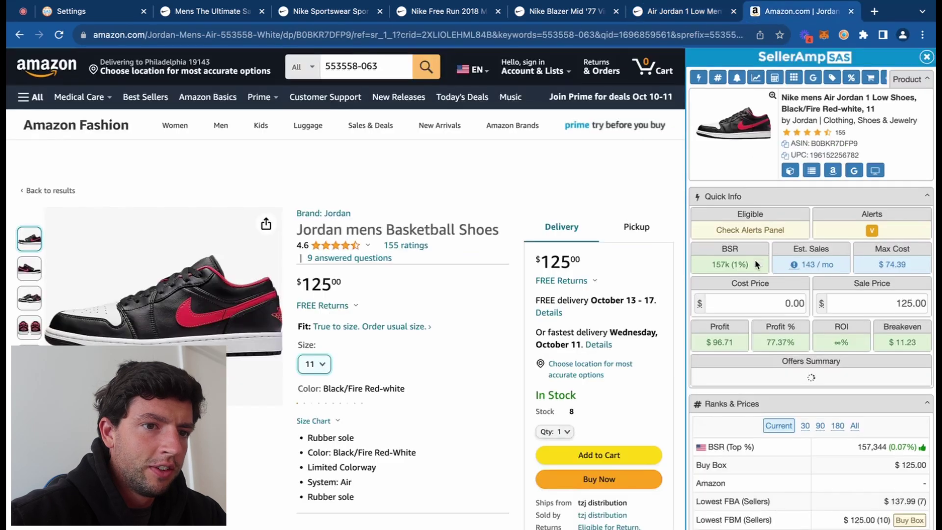
Step: Enter 78*.8 as the SellerAmp cost price (62.40 after the extra 20% off) and review the Keepa chart
click(748, 300)
text(78*)
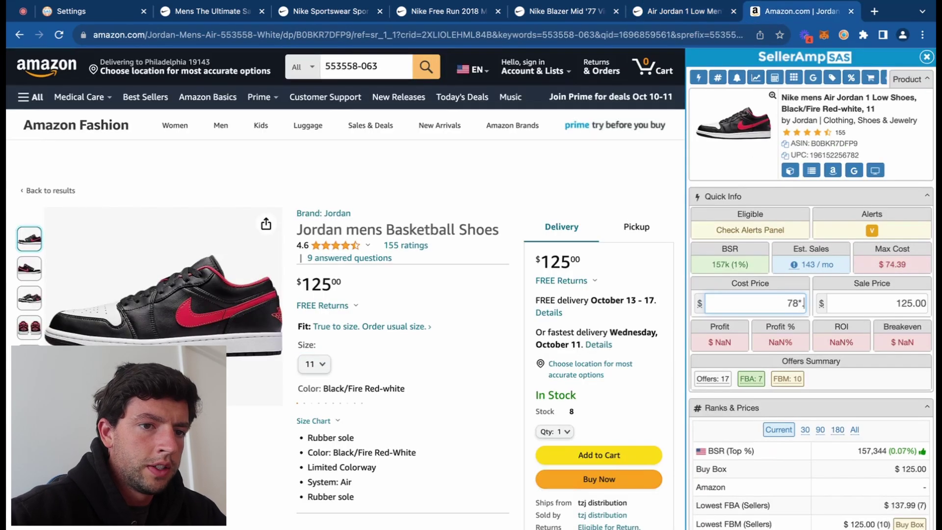
text(.8)
key(Return)
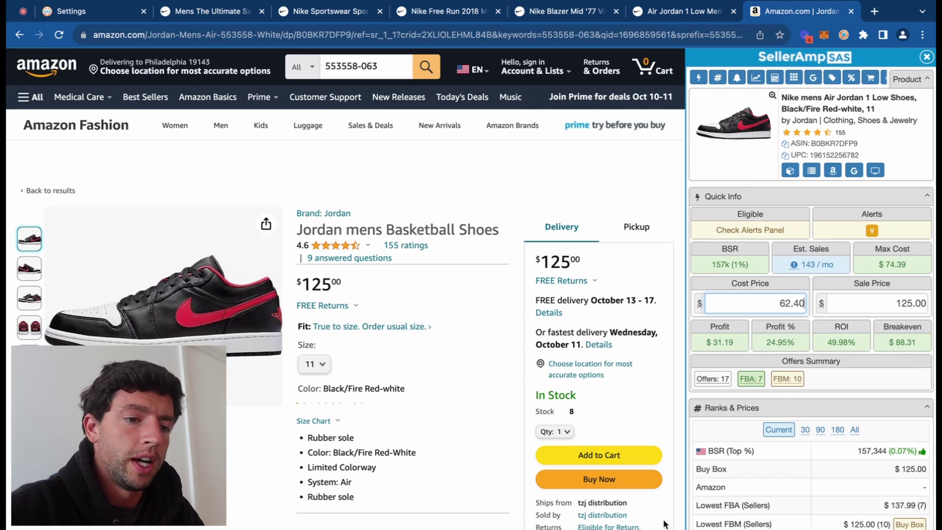
scroll(666, 524, up, 5)
scroll(666, 524, down, 5)
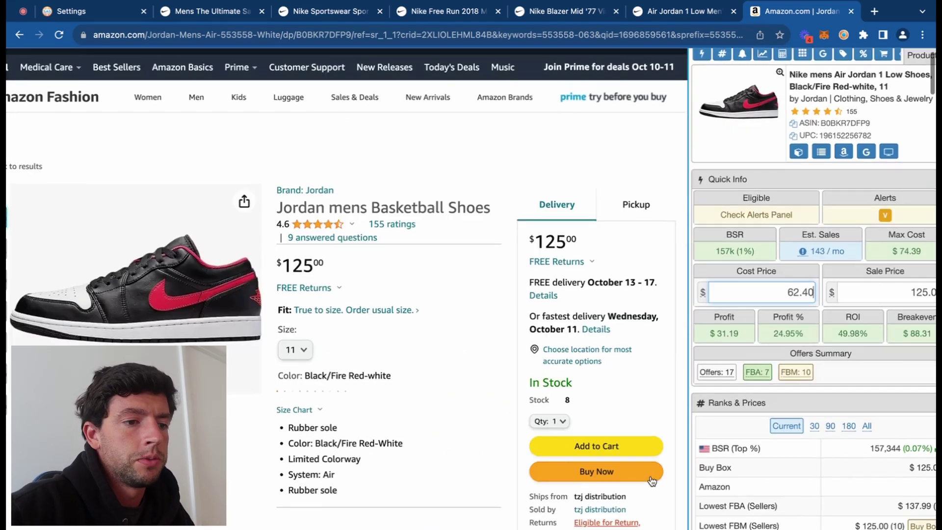
scroll(385, 446, down, 5)
scroll(384, 446, down, 3)
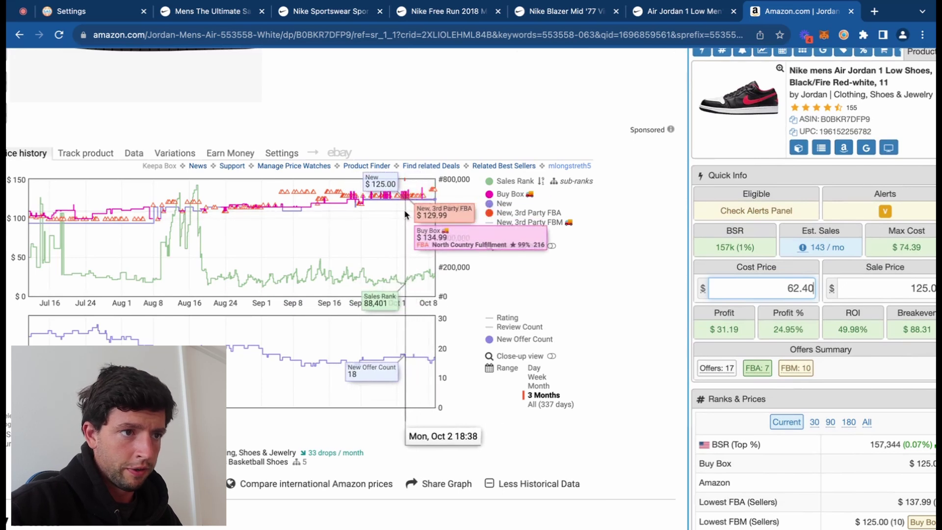
scroll(403, 208, up, 5)
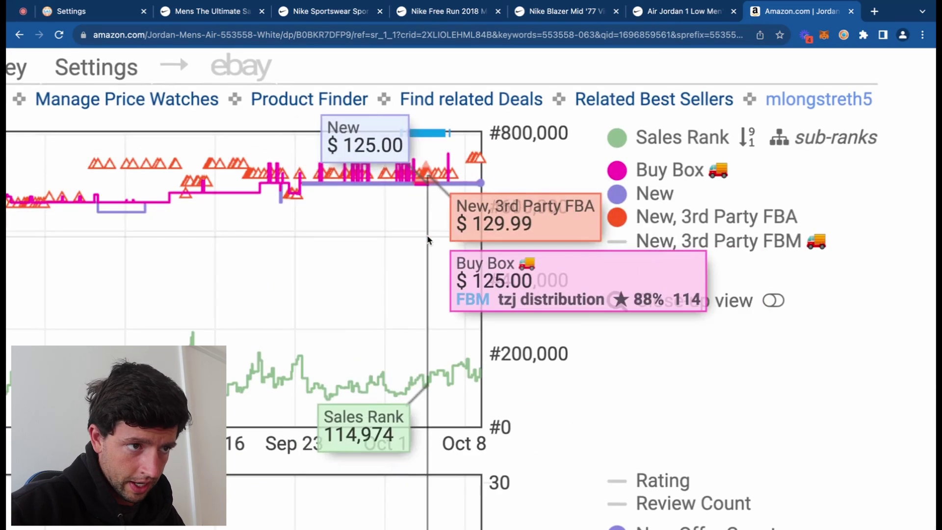
scroll(406, 239, down, 5)
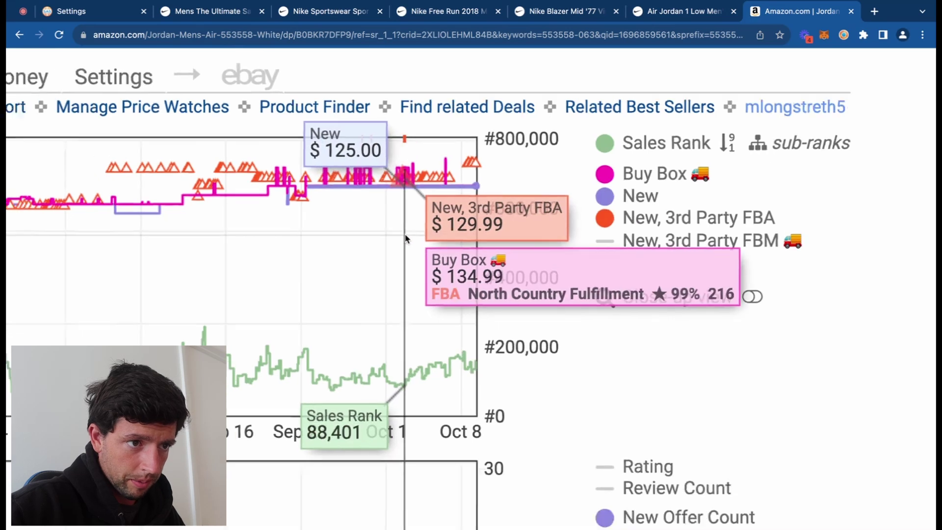
Step: Set the SellerAmp sale price to 135.00 for $39.69 profit, then close the Nike Air Jordan tab
click(879, 309)
key(ctrl+a)
text(135.00)
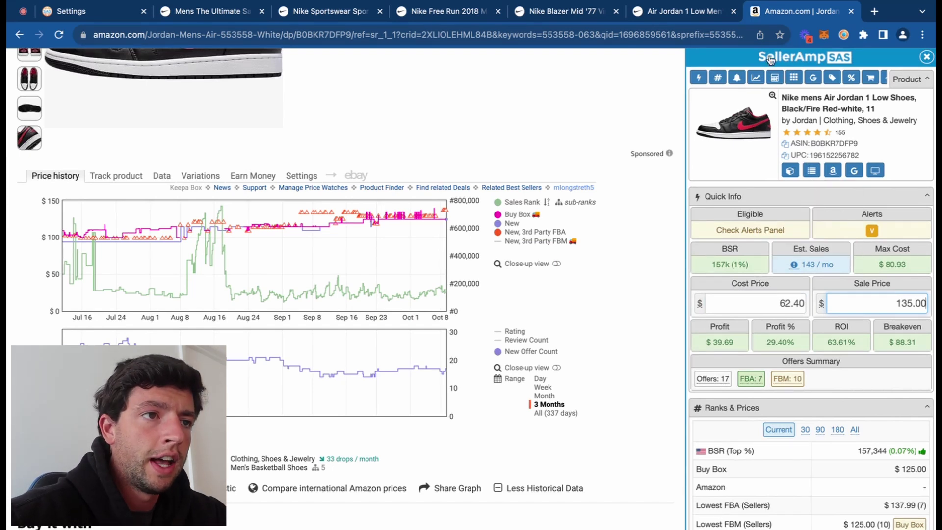
click(734, 11)
Step: Search Amazon for the copied 'Blazer Mid '77 Vintage Men's Shoes' name and open the first Nike Basketball Shoe result
click(559, 11)
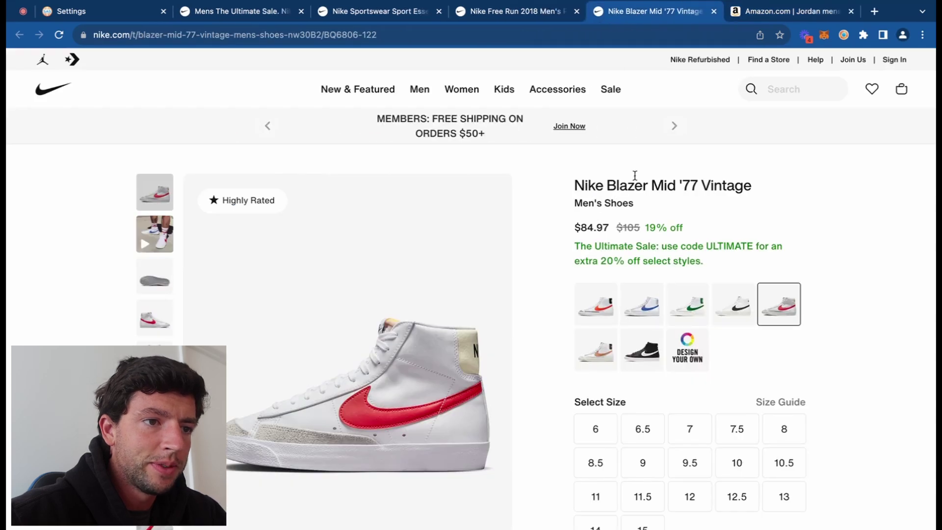
drag(638, 212, 579, 179)
key(ctrl+c)
click(744, 11)
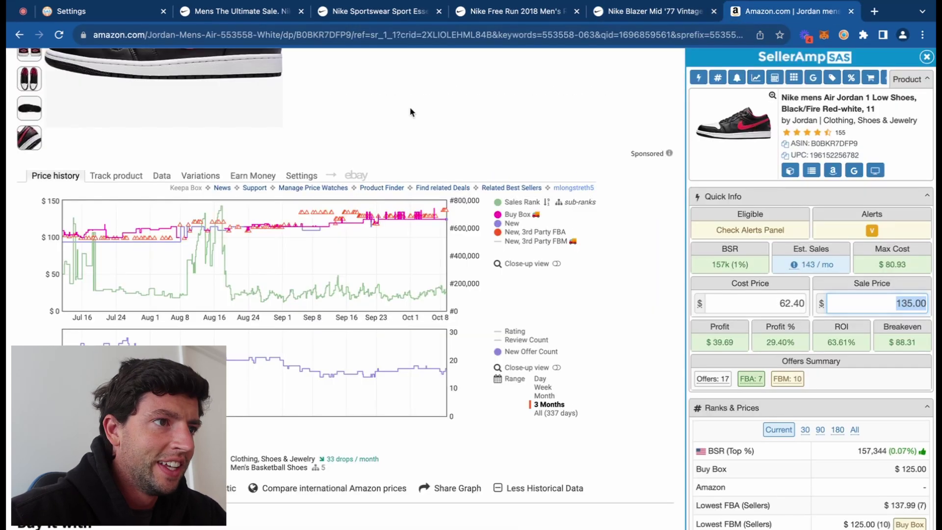
click(391, 77)
key(ctrl+a)
key(ctrl+v)
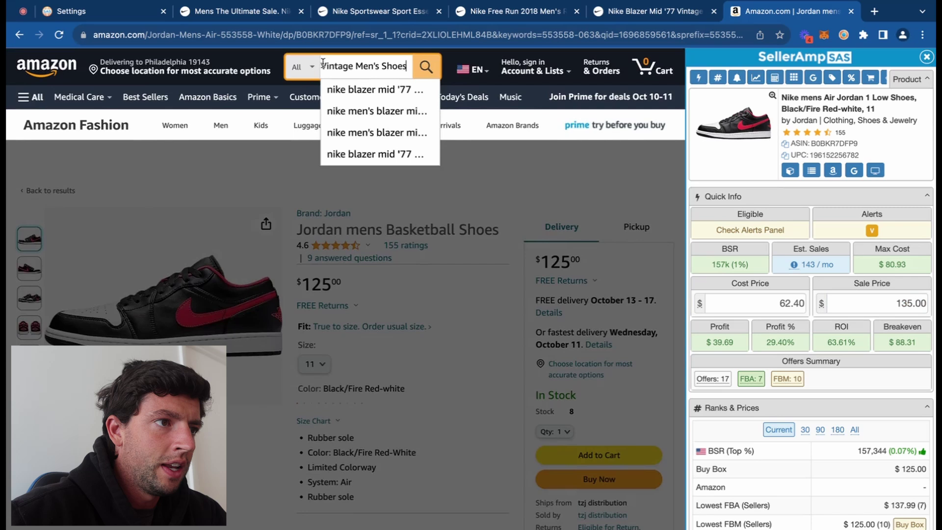
key(Return)
scroll(275, 426, down, 5)
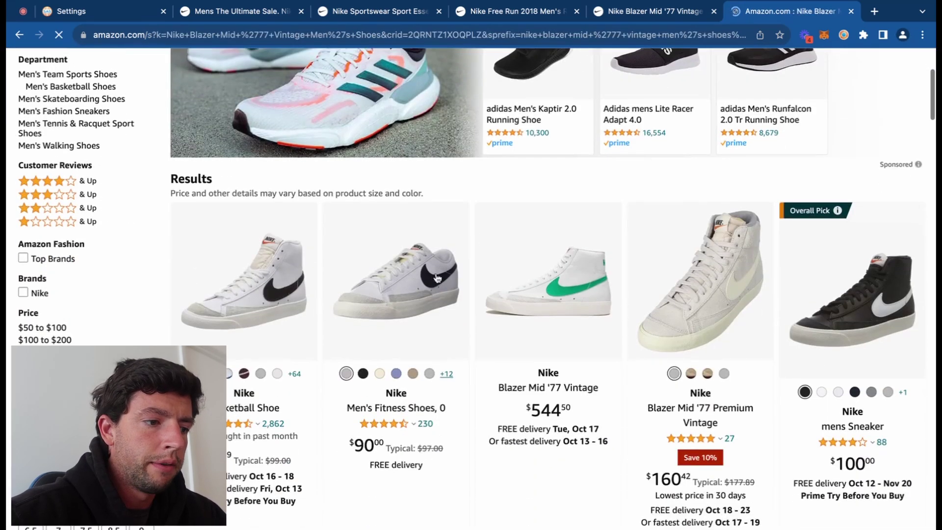
click(275, 426)
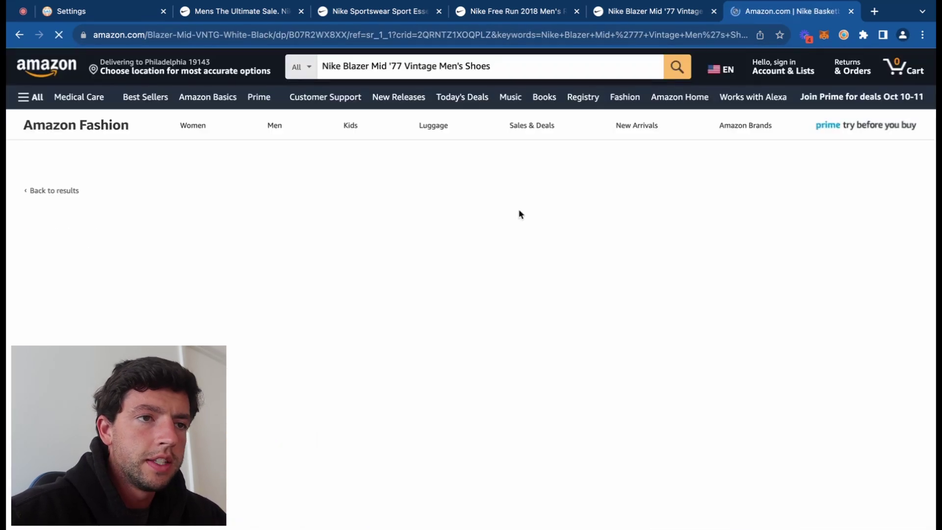
click(641, 11)
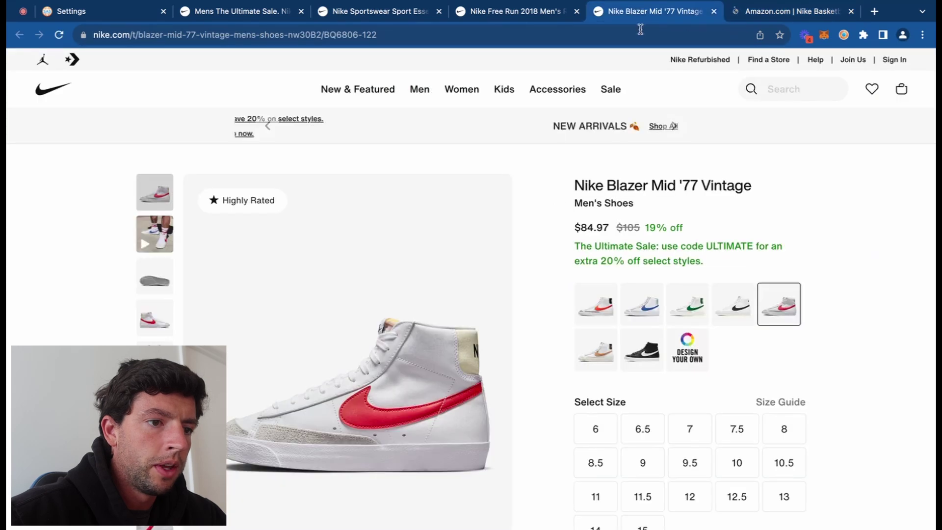
scroll(644, 270, down, 2)
Step: Open the Keepa variations list on the Amazon Blazer listing, cross-checking the Nike page
key(ctrl+Tab)
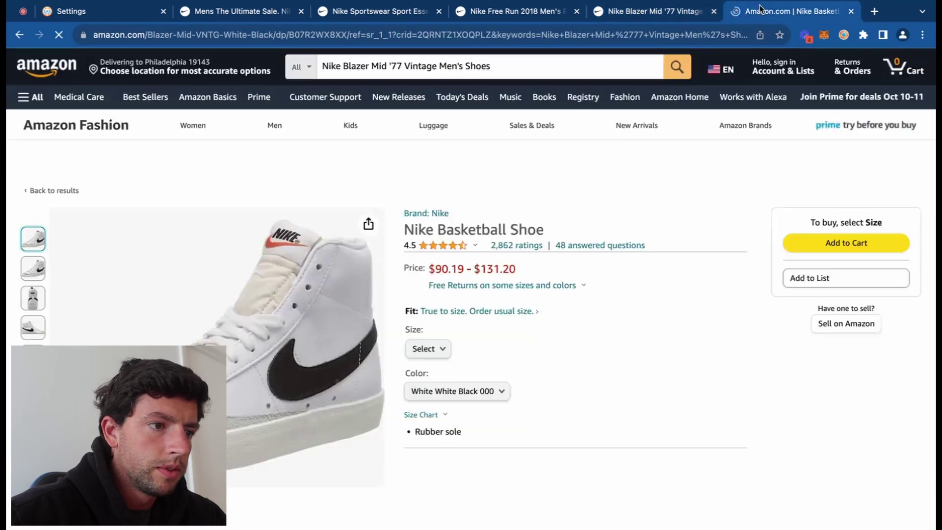
scroll(342, 325, down, 6)
click(194, 244)
scroll(328, 215, down, 2)
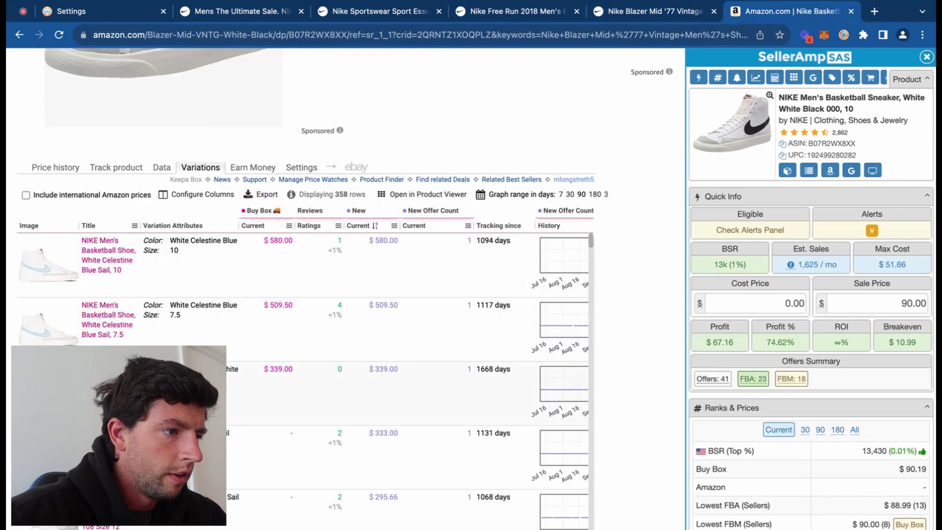
click(624, 14)
scroll(712, 297, down, 8)
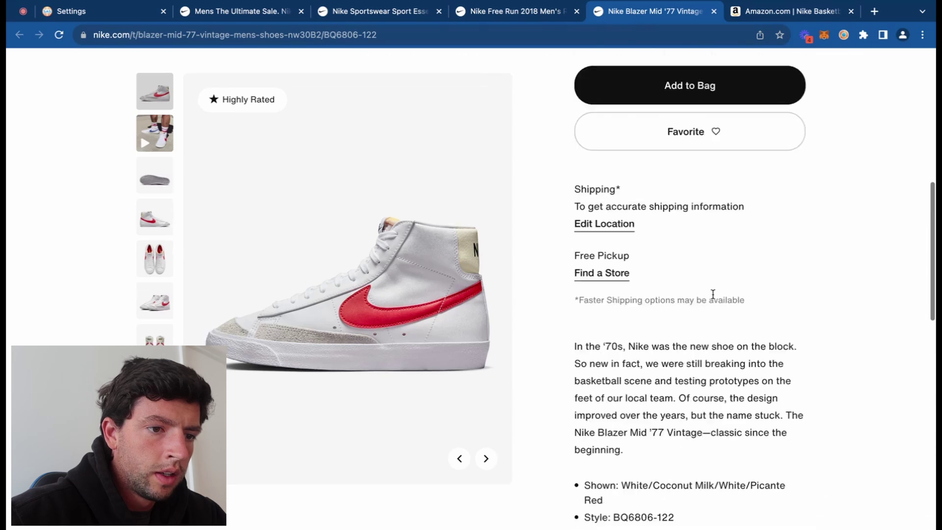
click(792, 13)
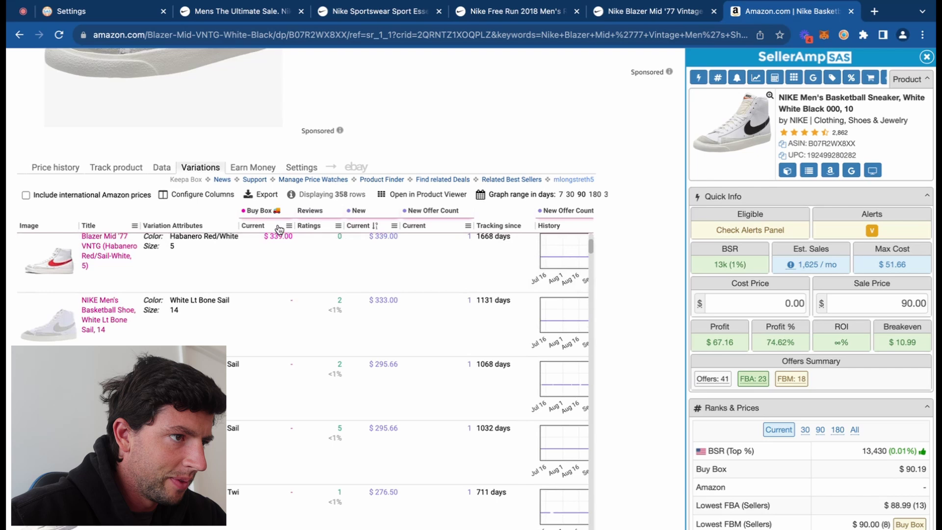
Step: Scroll through the 358-row variations table sorted by Buy Box price from $580 down
scroll(284, 302, down, 1)
scroll(343, 275, down, 3)
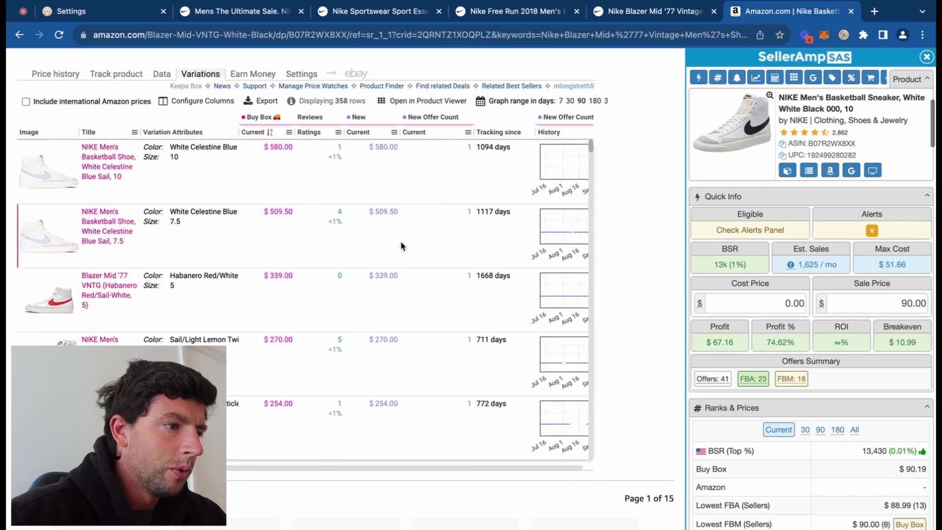
scroll(324, 291, down, 5)
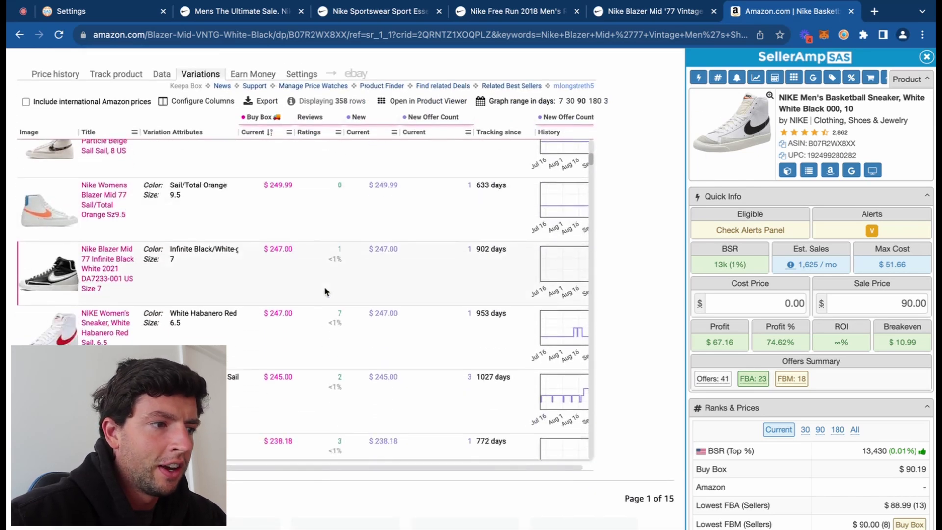
scroll(325, 291, down, 10)
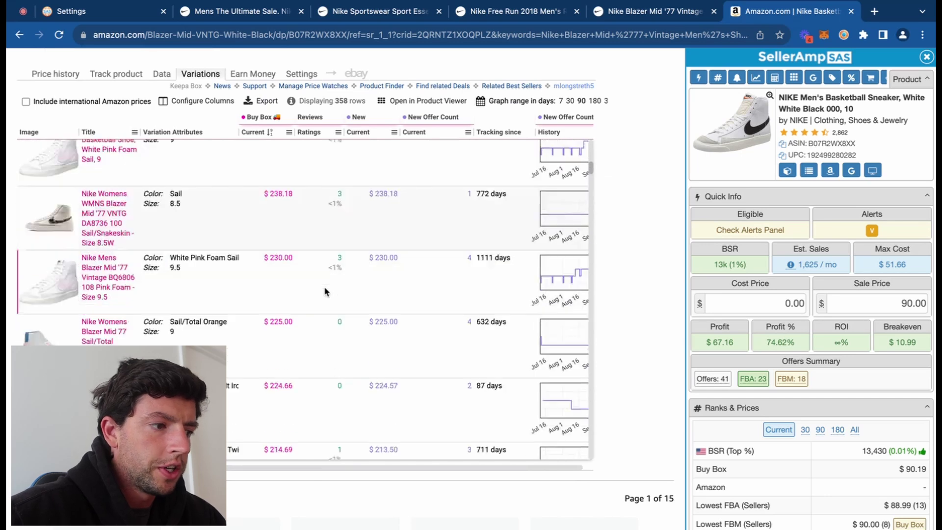
scroll(324, 292, down, 3)
scroll(324, 289, down, 1)
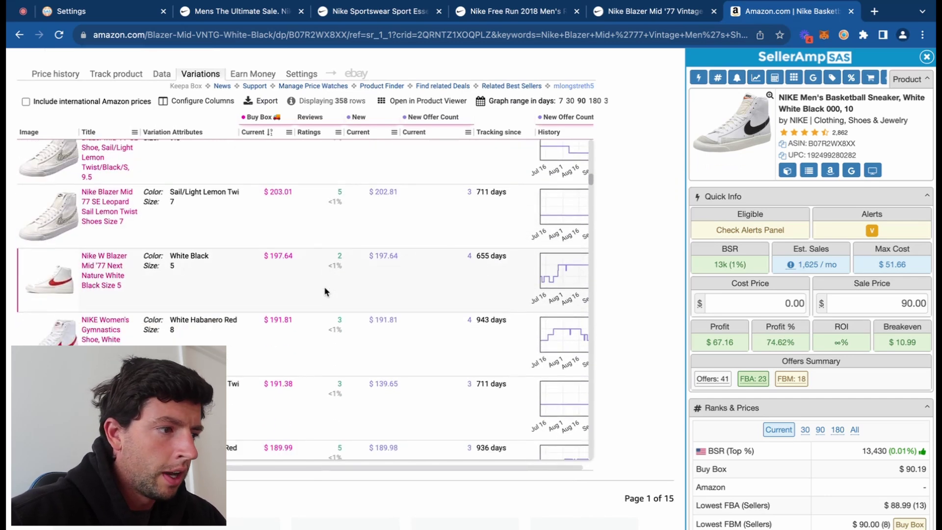
scroll(112, 286, down, 15)
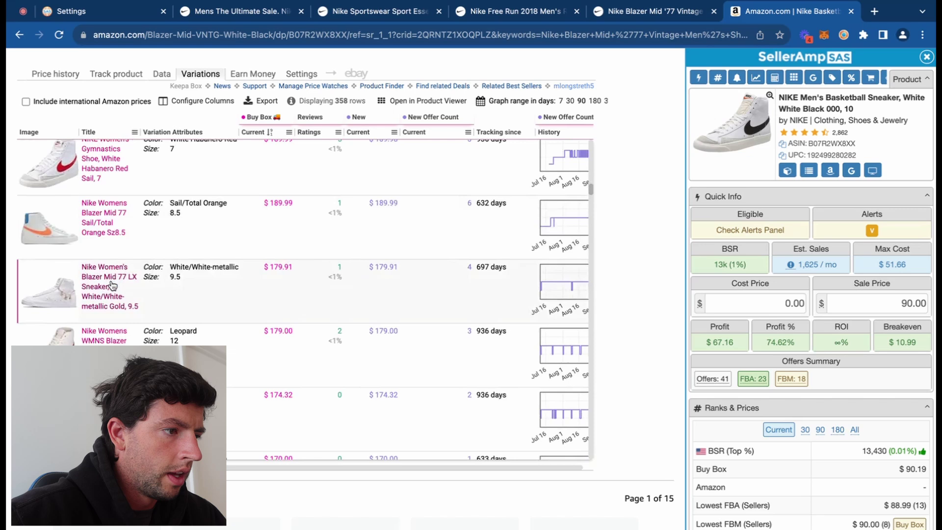
scroll(113, 286, down, 10)
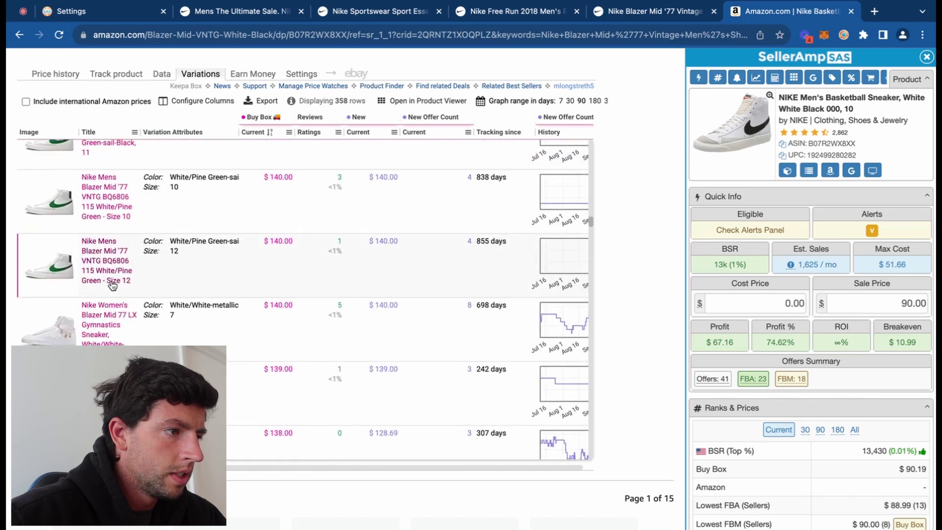
Step: Check the Blazer's green colourway on Nike, then close the Blazer tab
click(669, 15)
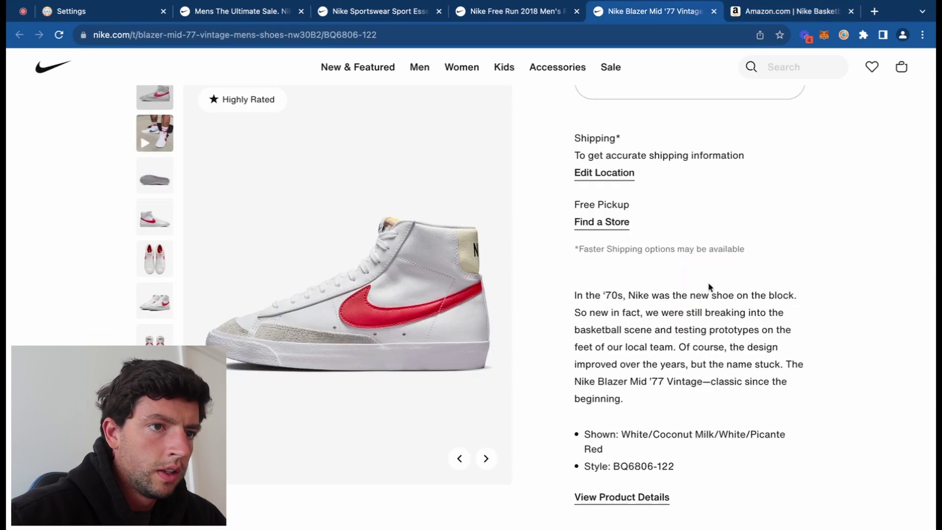
scroll(709, 286, up, 5)
click(697, 223)
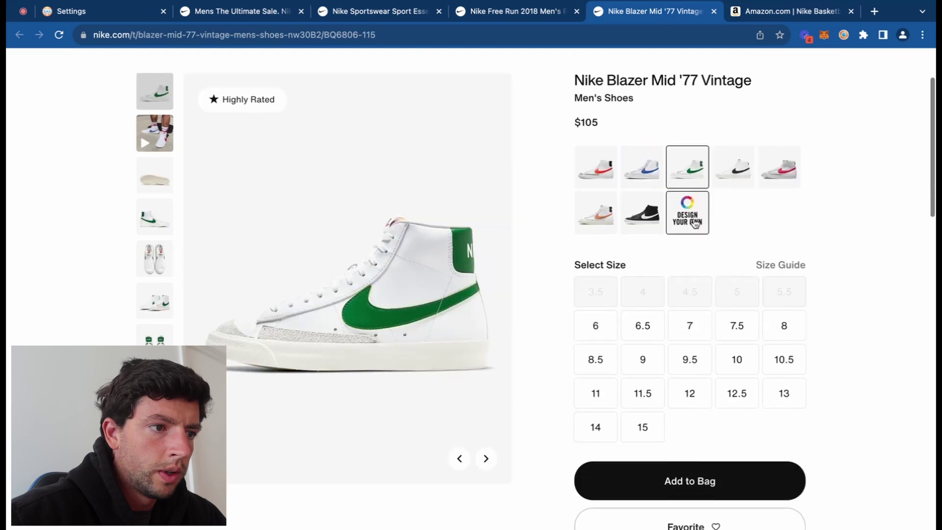
scroll(715, 121, up, 5)
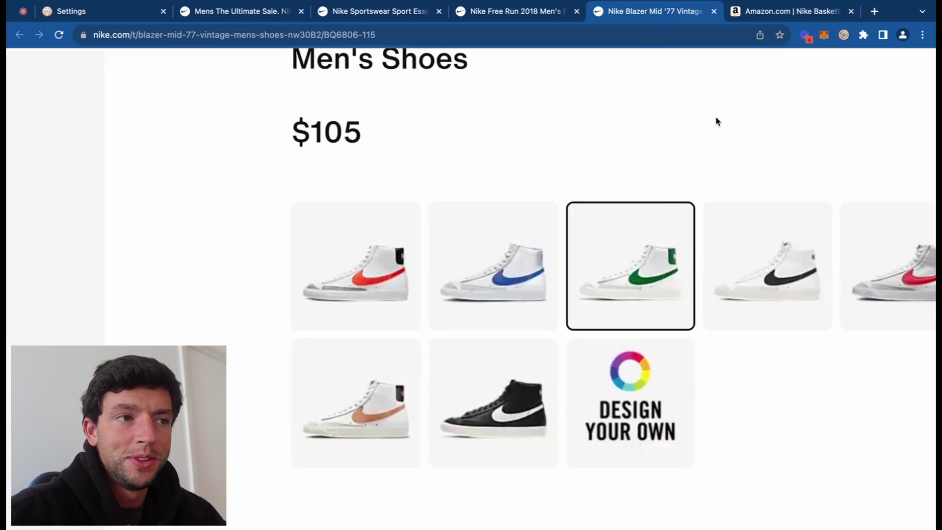
scroll(715, 122, down, 5)
click(714, 28)
Step: Copy the Nike Free Run 2018 Men's Road Running Shoes title and return to Amazon
click(521, 27)
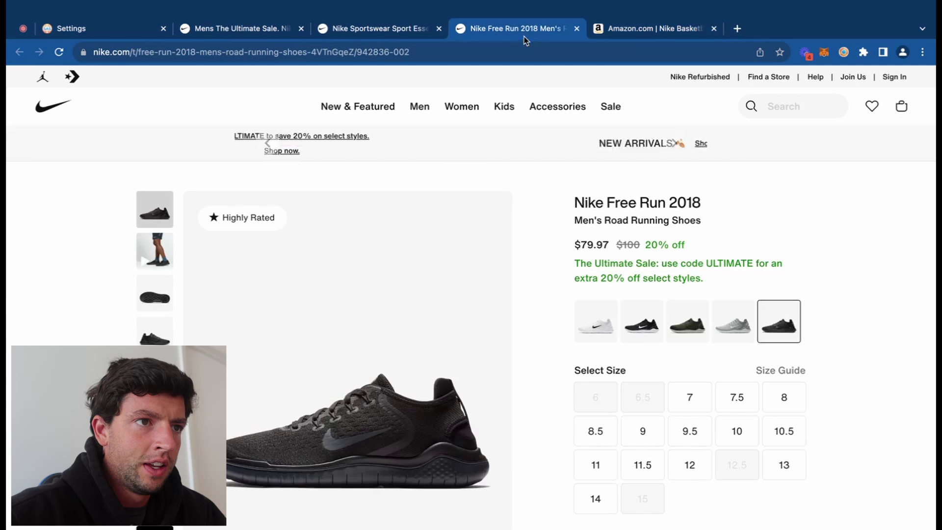
drag(704, 205, 564, 194)
key(ctrl+c)
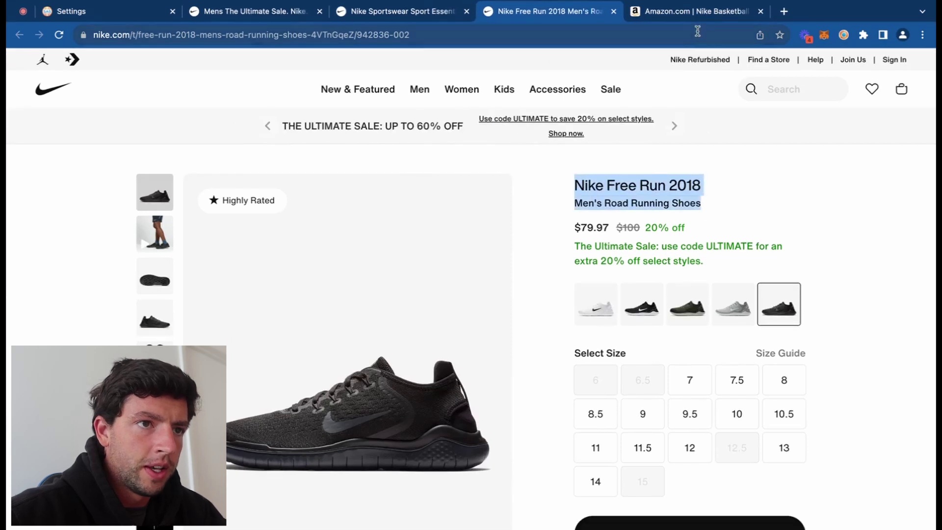
click(697, 10)
Step: Search Amazon for the pasted Nike Free Run 2018 title
scroll(366, 121, up, 3)
click(360, 73)
key(ctrl+a)
key(BackSpace)
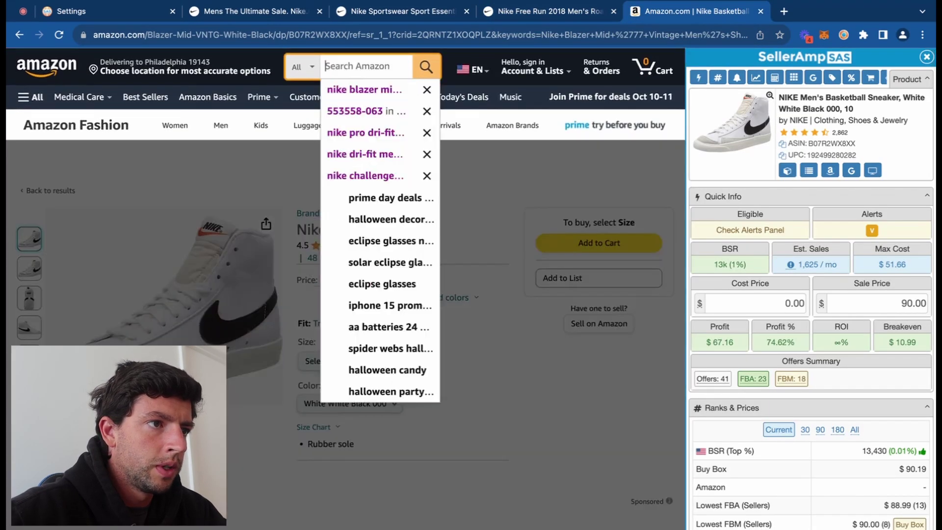
key(ctrl+v)
key(Return)
scroll(497, 326, down, 3)
scroll(497, 326, down, 3)
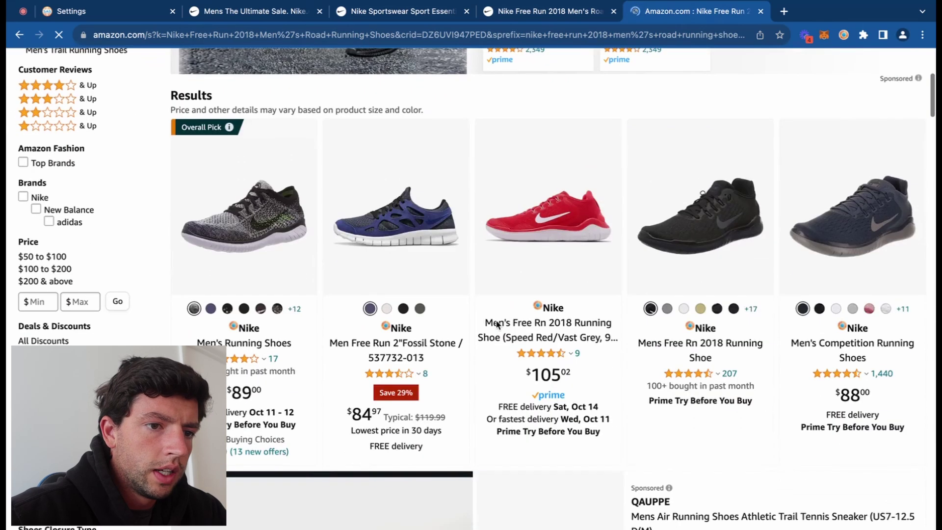
Step: Open the Mens Free Rn 2018 and Men's Competition Running Shoes results in new tabs
right_click(695, 342)
click(708, 314)
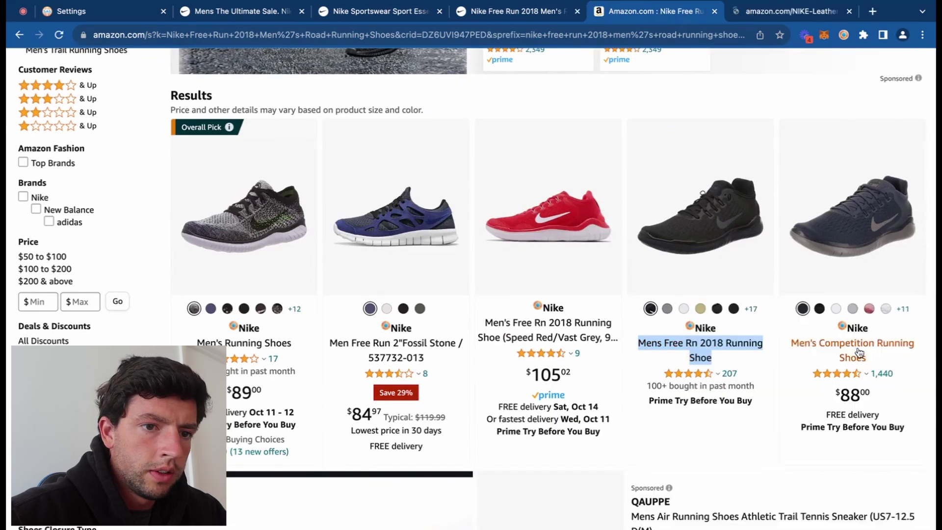
right_click(857, 343)
click(782, 319)
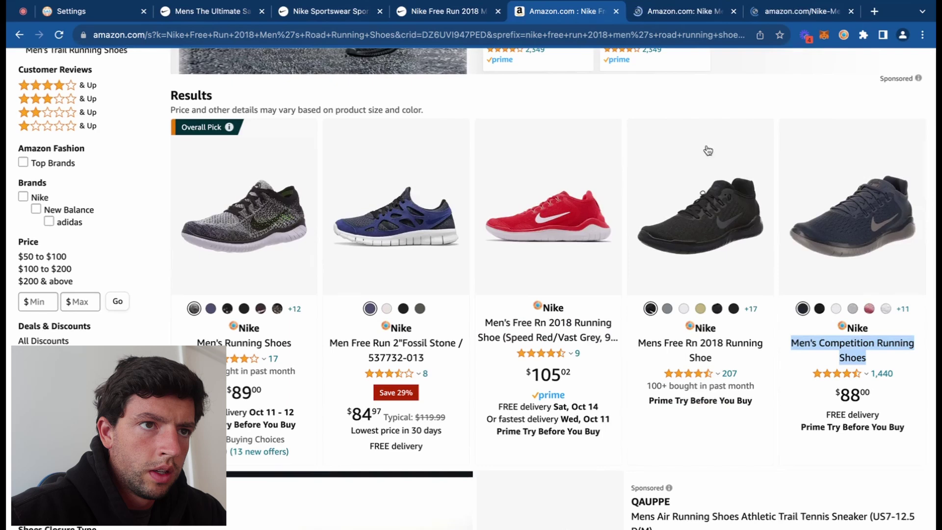
drag(759, 18, 575, 15)
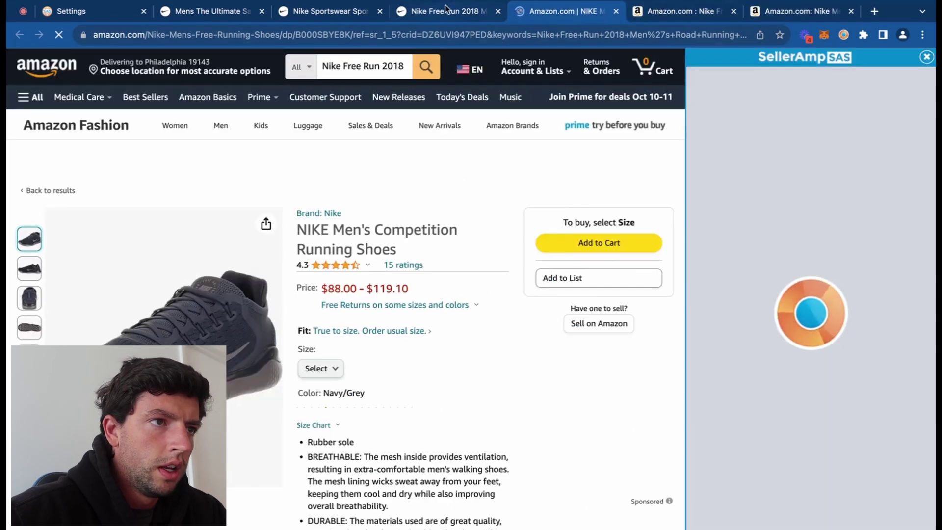
Step: Compare against the Nike page, then show the Competition Running Shoes listing's Keepa data
click(442, 11)
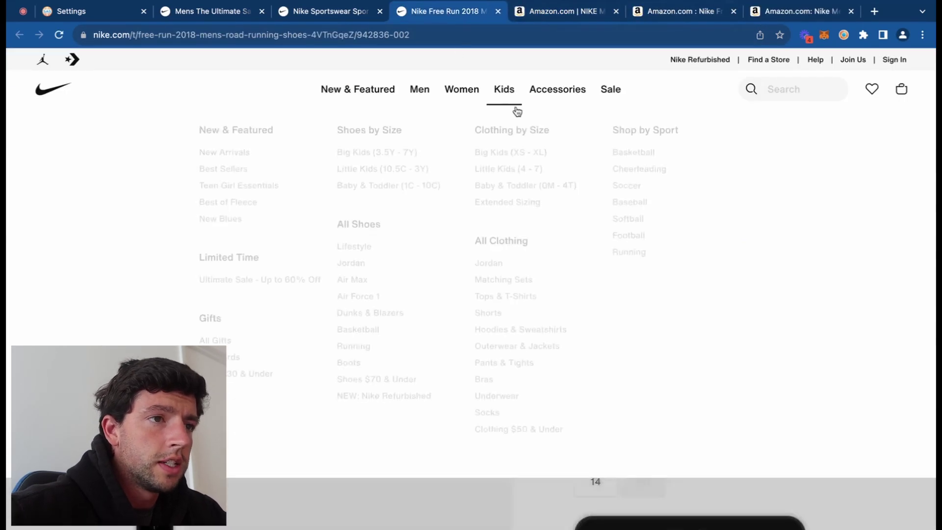
key(ctrl+Tab)
scroll(496, 212, down, 15)
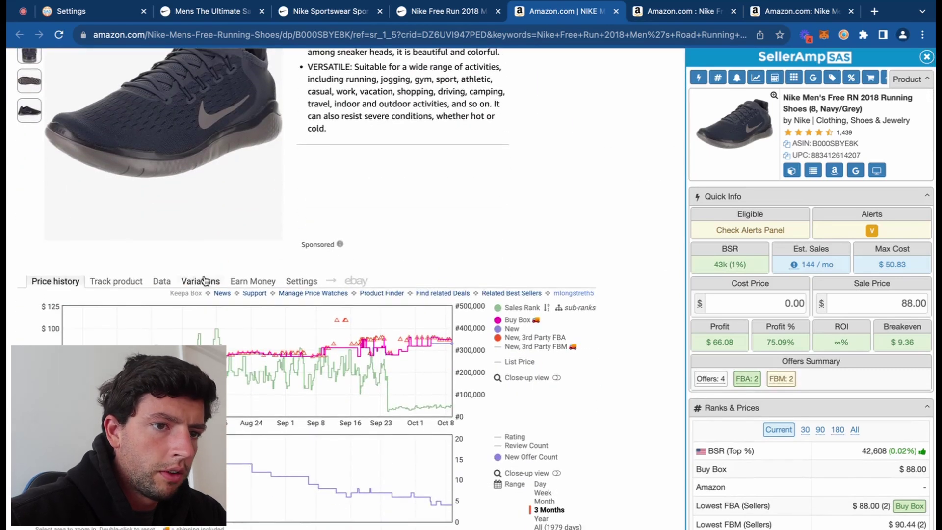
click(205, 280)
scroll(505, 247, down, 2)
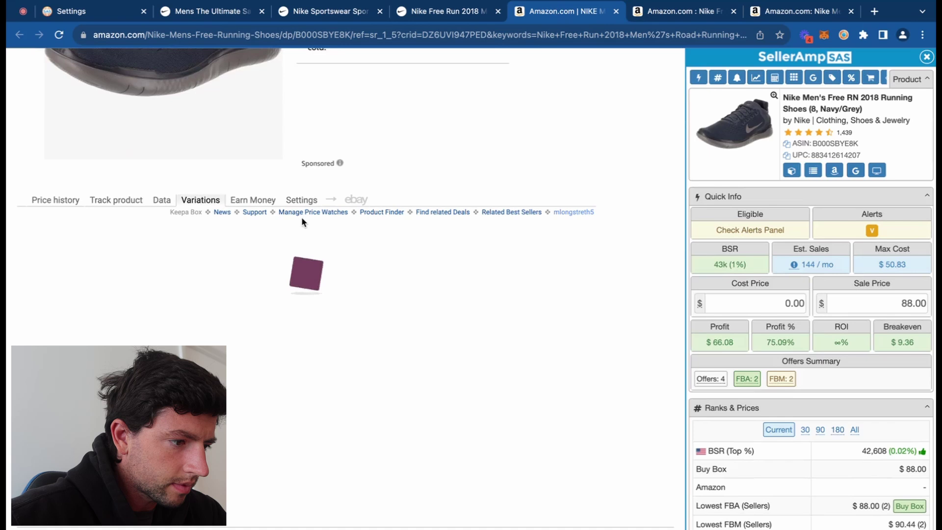
scroll(302, 219, down, 3)
Step: Sort Keepa variations by highest current new price and open the Black/Anthracite size 12 variation
click(163, 63)
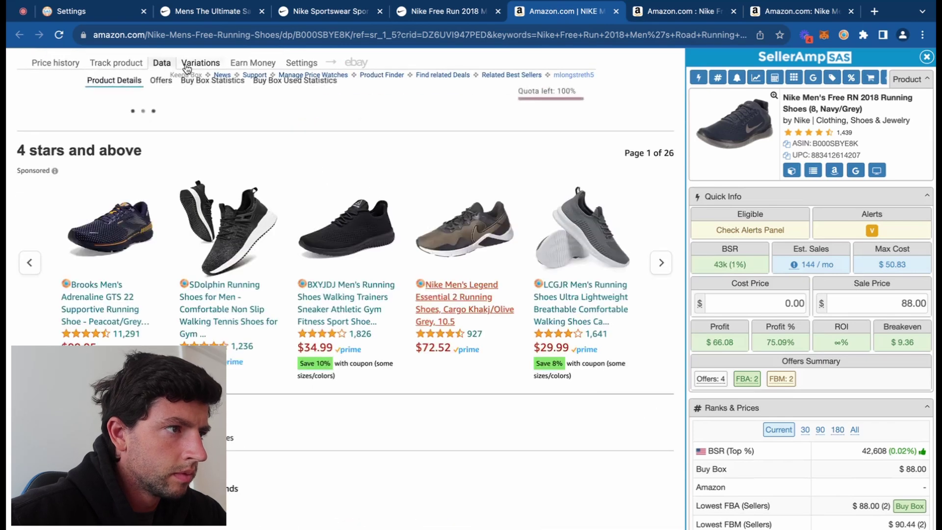
click(186, 65)
scroll(200, 228, down, 12)
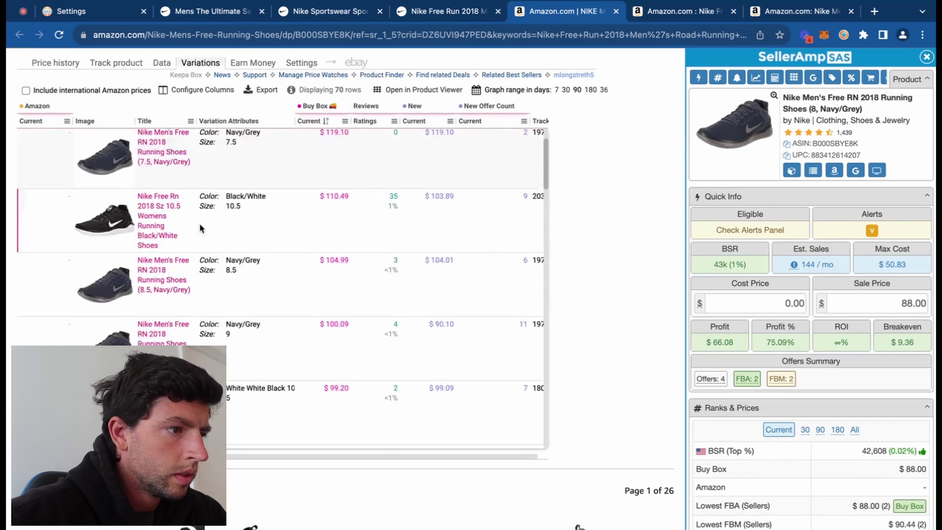
scroll(199, 223, up, 12)
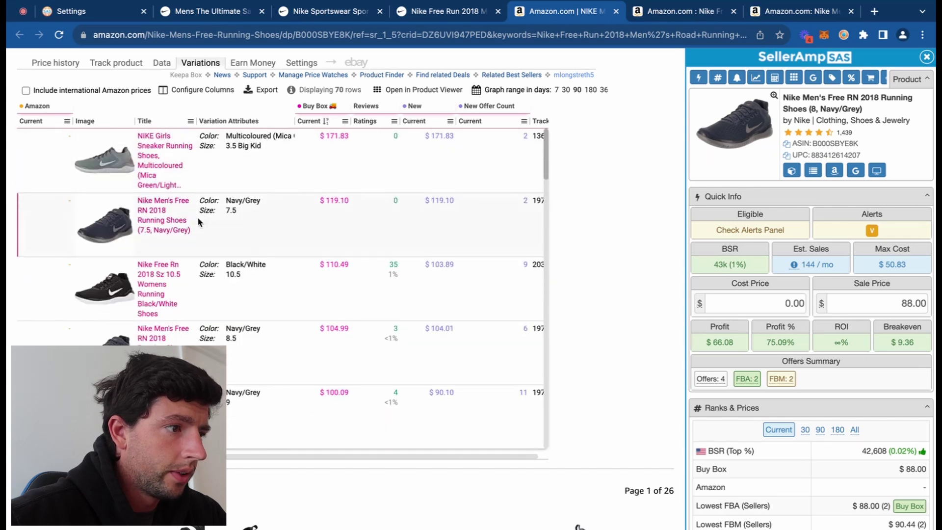
click(417, 120)
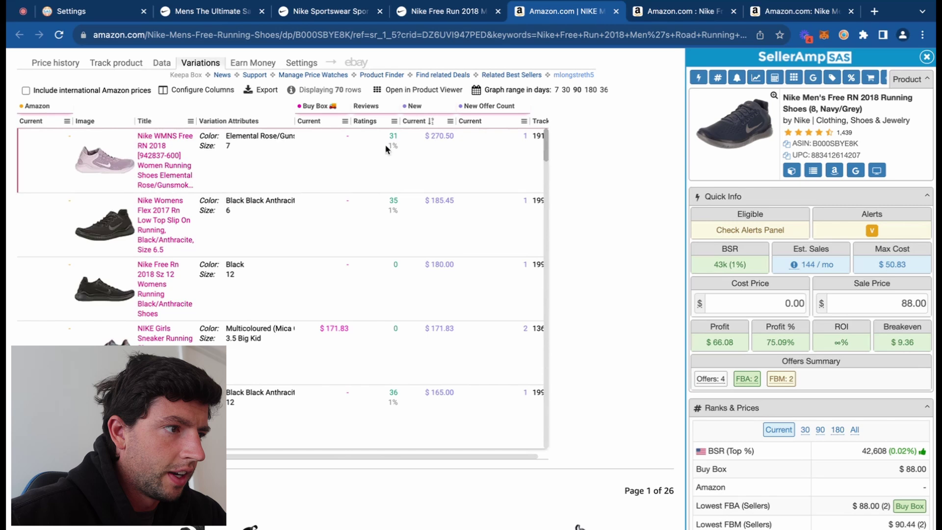
scroll(197, 269, down, 3)
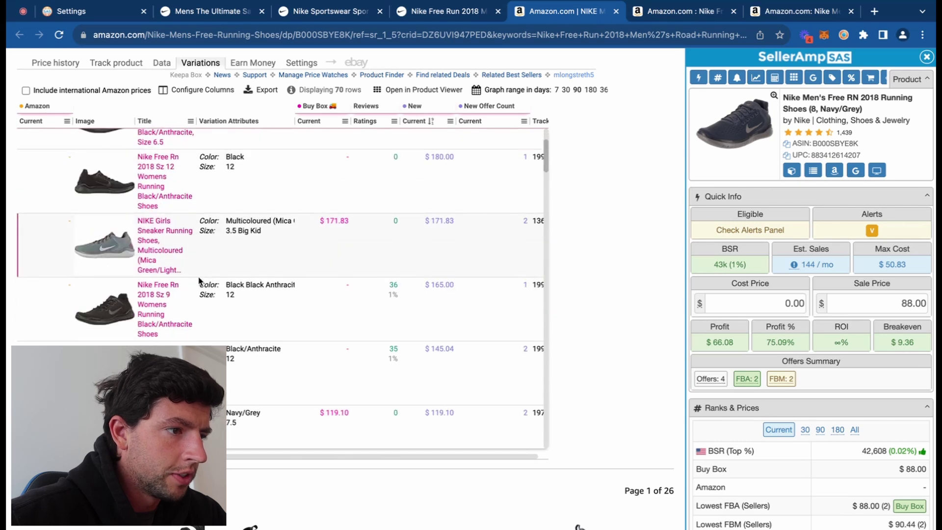
scroll(85, 304, up, 5)
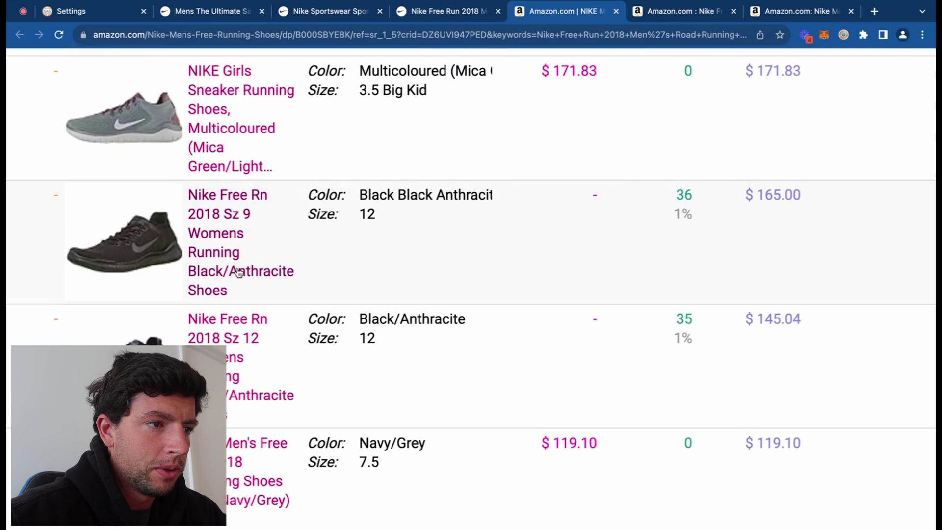
scroll(238, 277, down, 5)
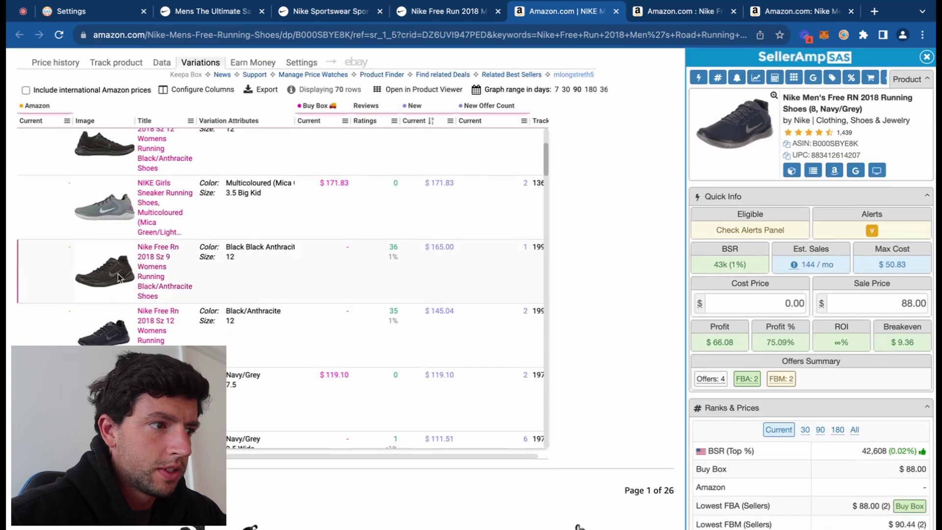
click(140, 276)
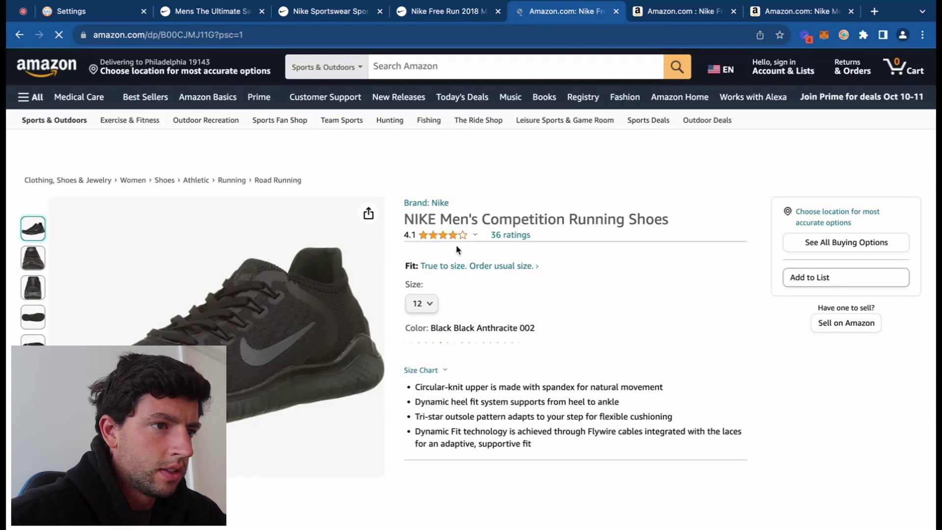
Step: In SellerAmp for the size 12 Black/Anthracite listing, enter cost 64 and sale price 125.00 for $30.17 profit
mouse_move(454, 236)
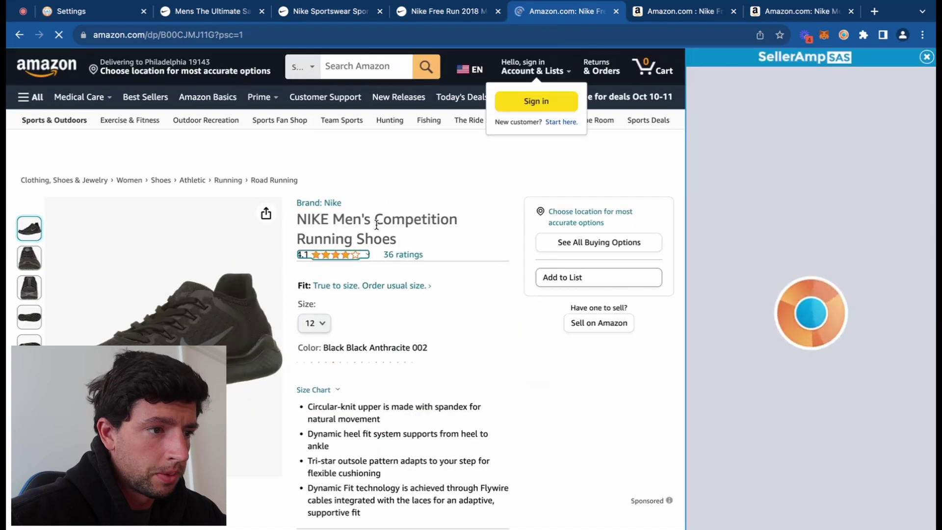
scroll(304, 257, down, 7)
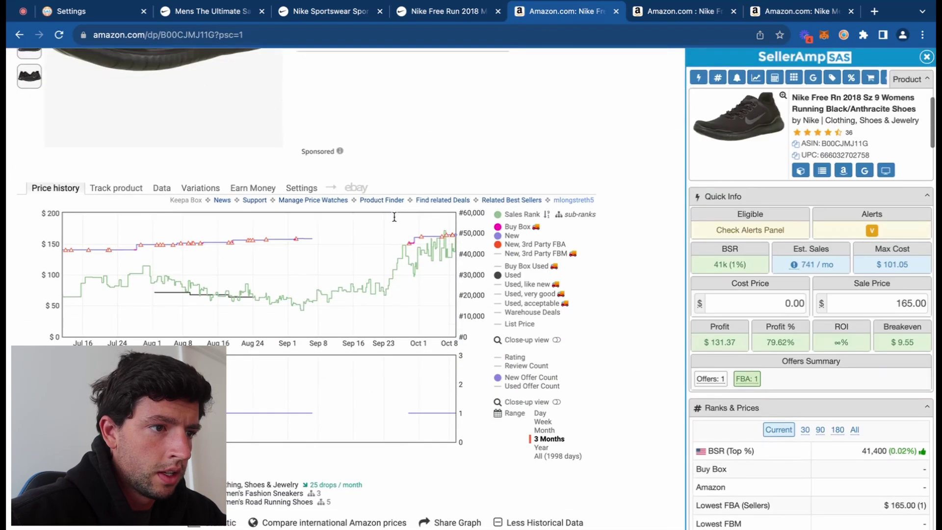
scroll(432, 248, up, 10)
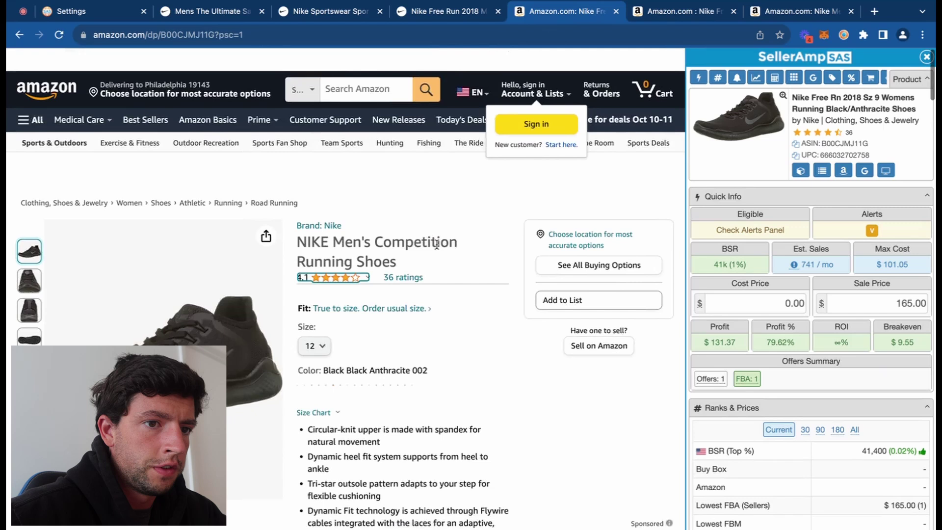
click(743, 297)
text(64)
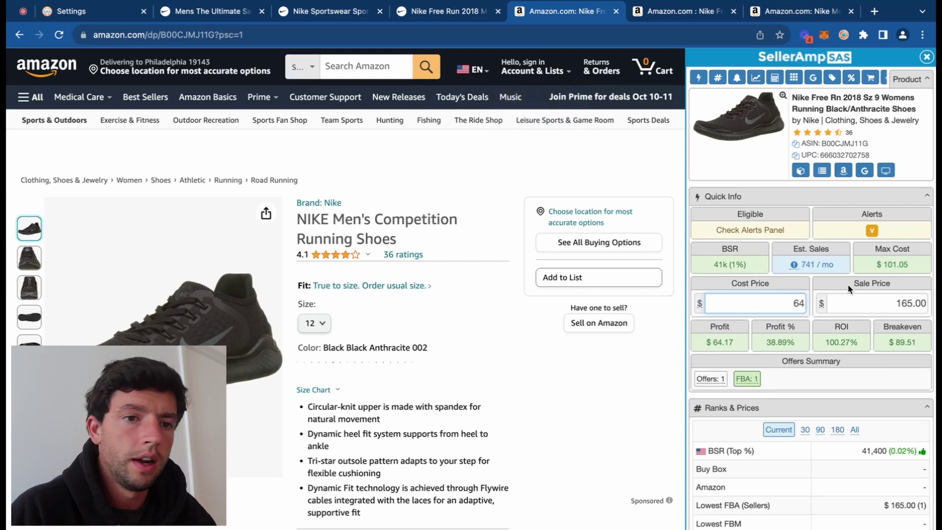
key(Tab)
text(1)
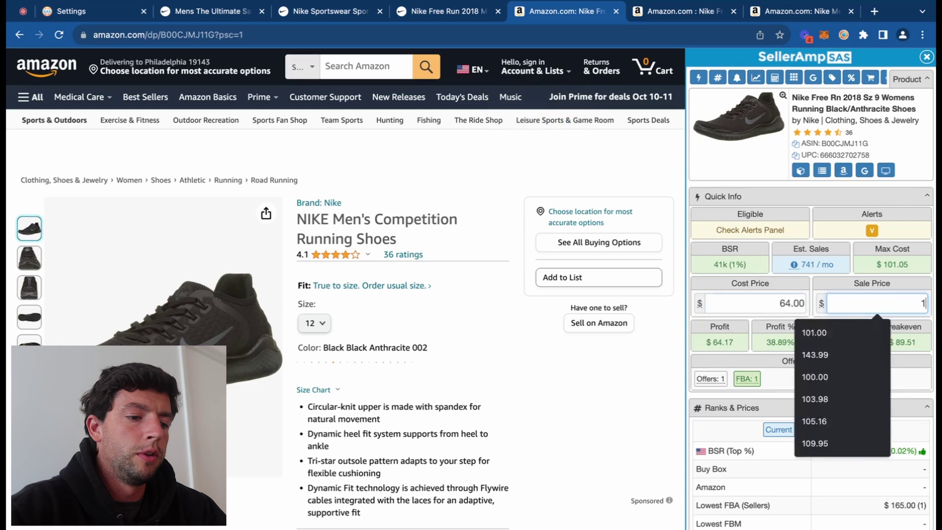
text(3.000)
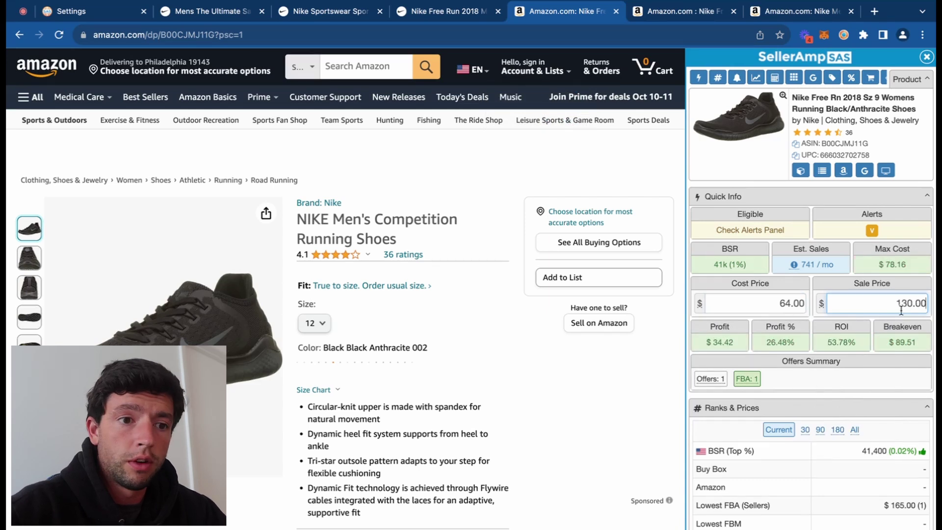
key(ctrl+a)
text(125.00)
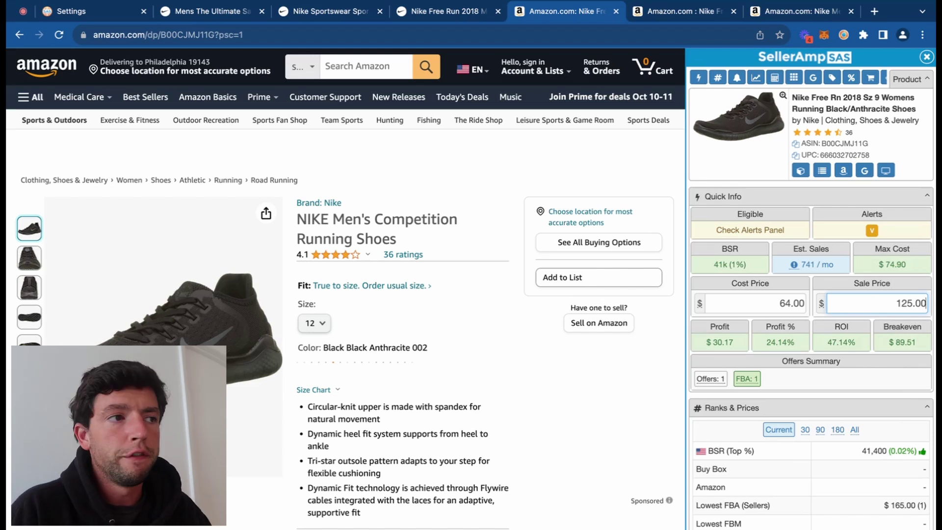
Step: Go back to the men's Ultimate Sale listing (1664 items) and scroll down to the $55.97 Revolution 6
click(228, 14)
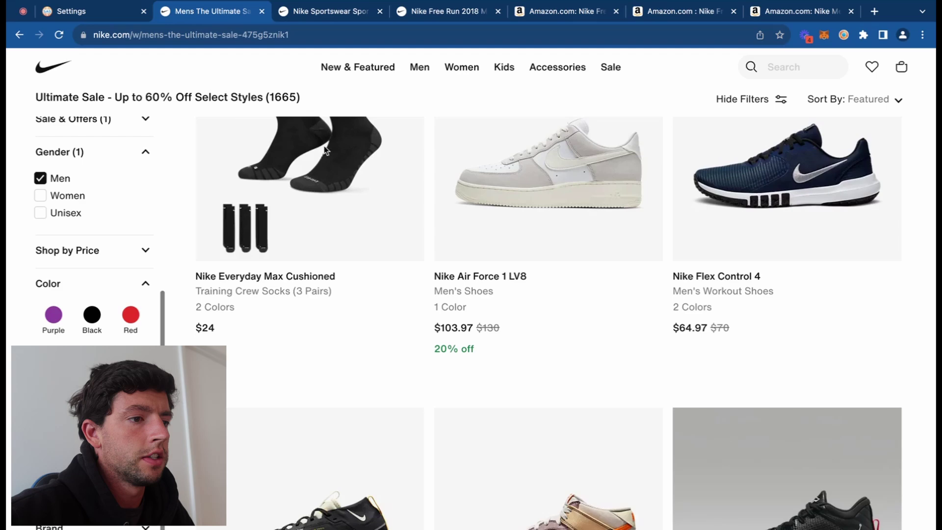
scroll(378, 234, up, 5)
scroll(378, 235, down, 20)
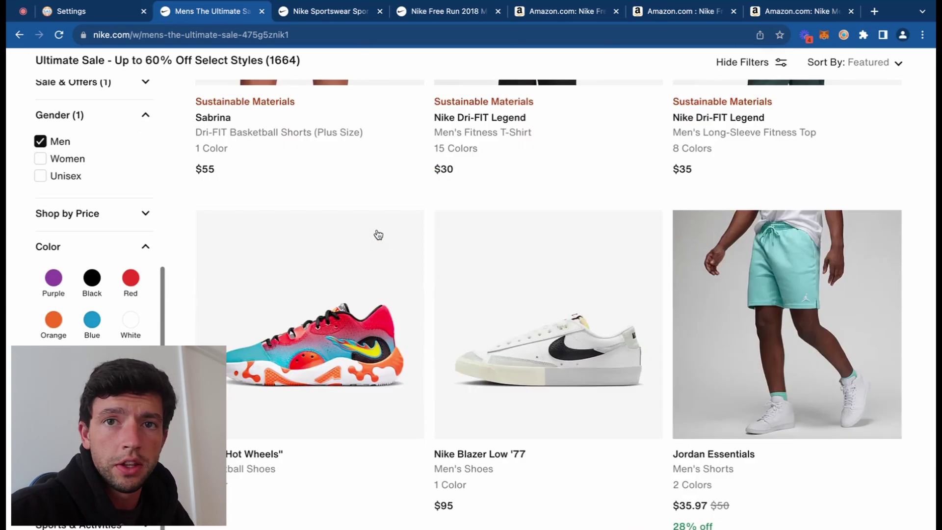
scroll(378, 235, down, 5)
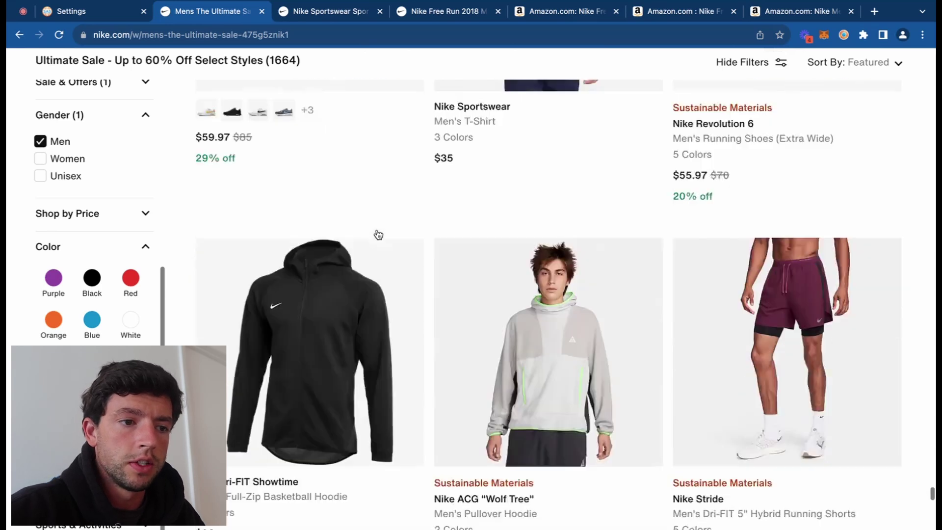